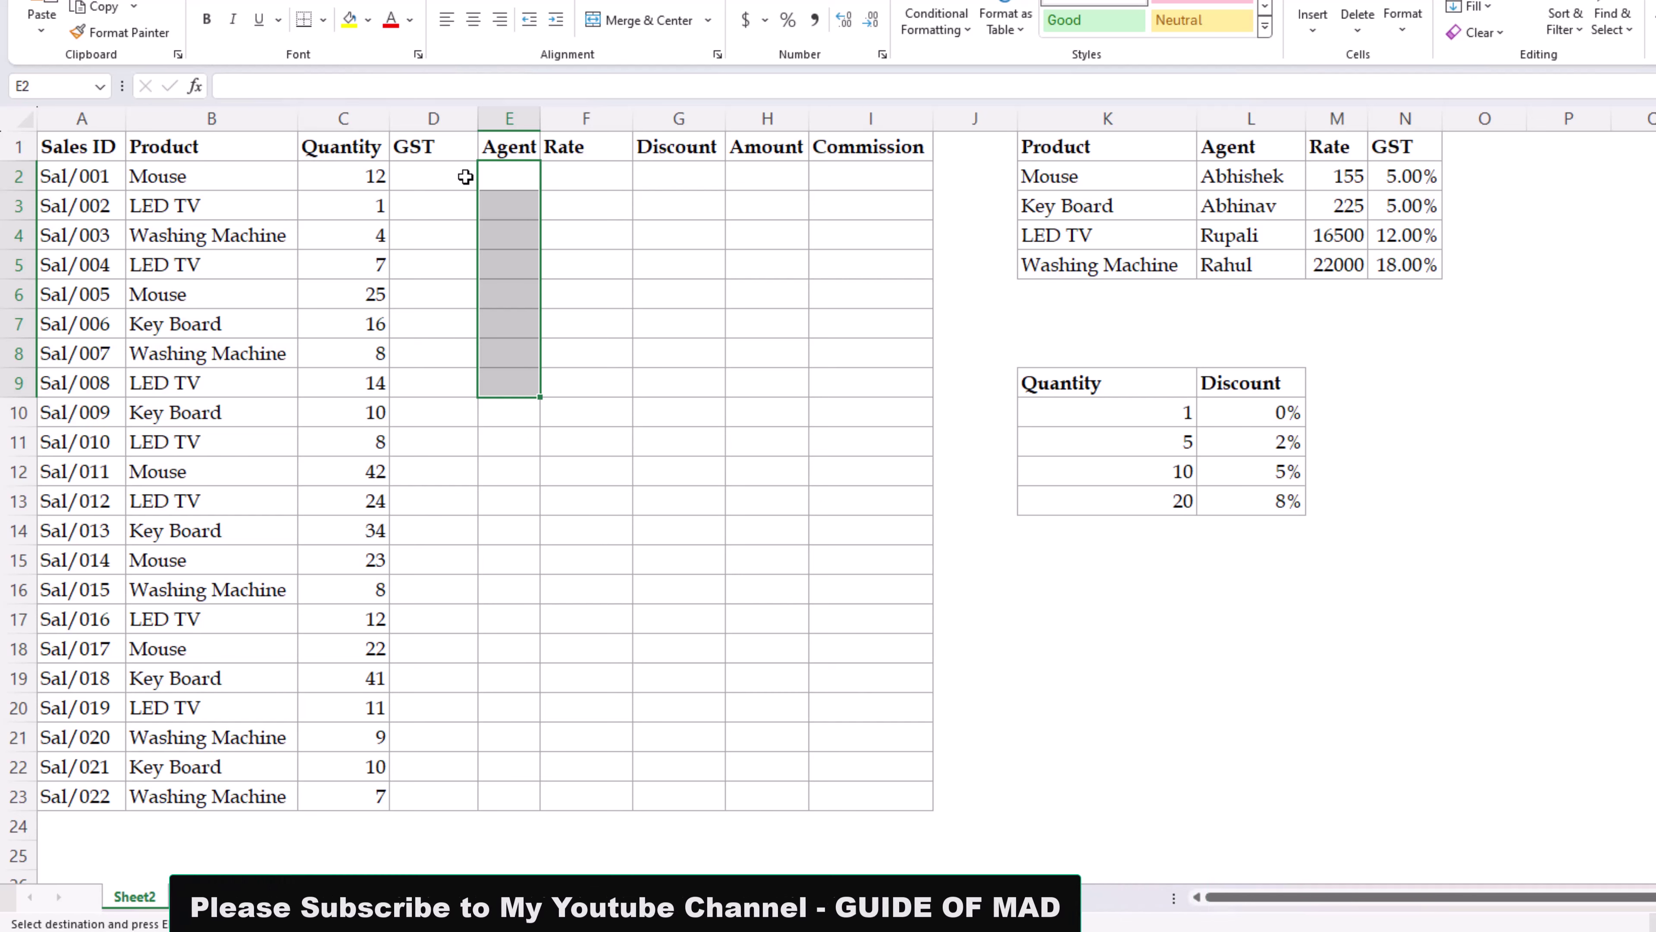
- Review the sales table's empty GST, Agent, Rate and Discount columns against the product table and the quantity discount table
left_click(438, 175)
left_click(587, 177)
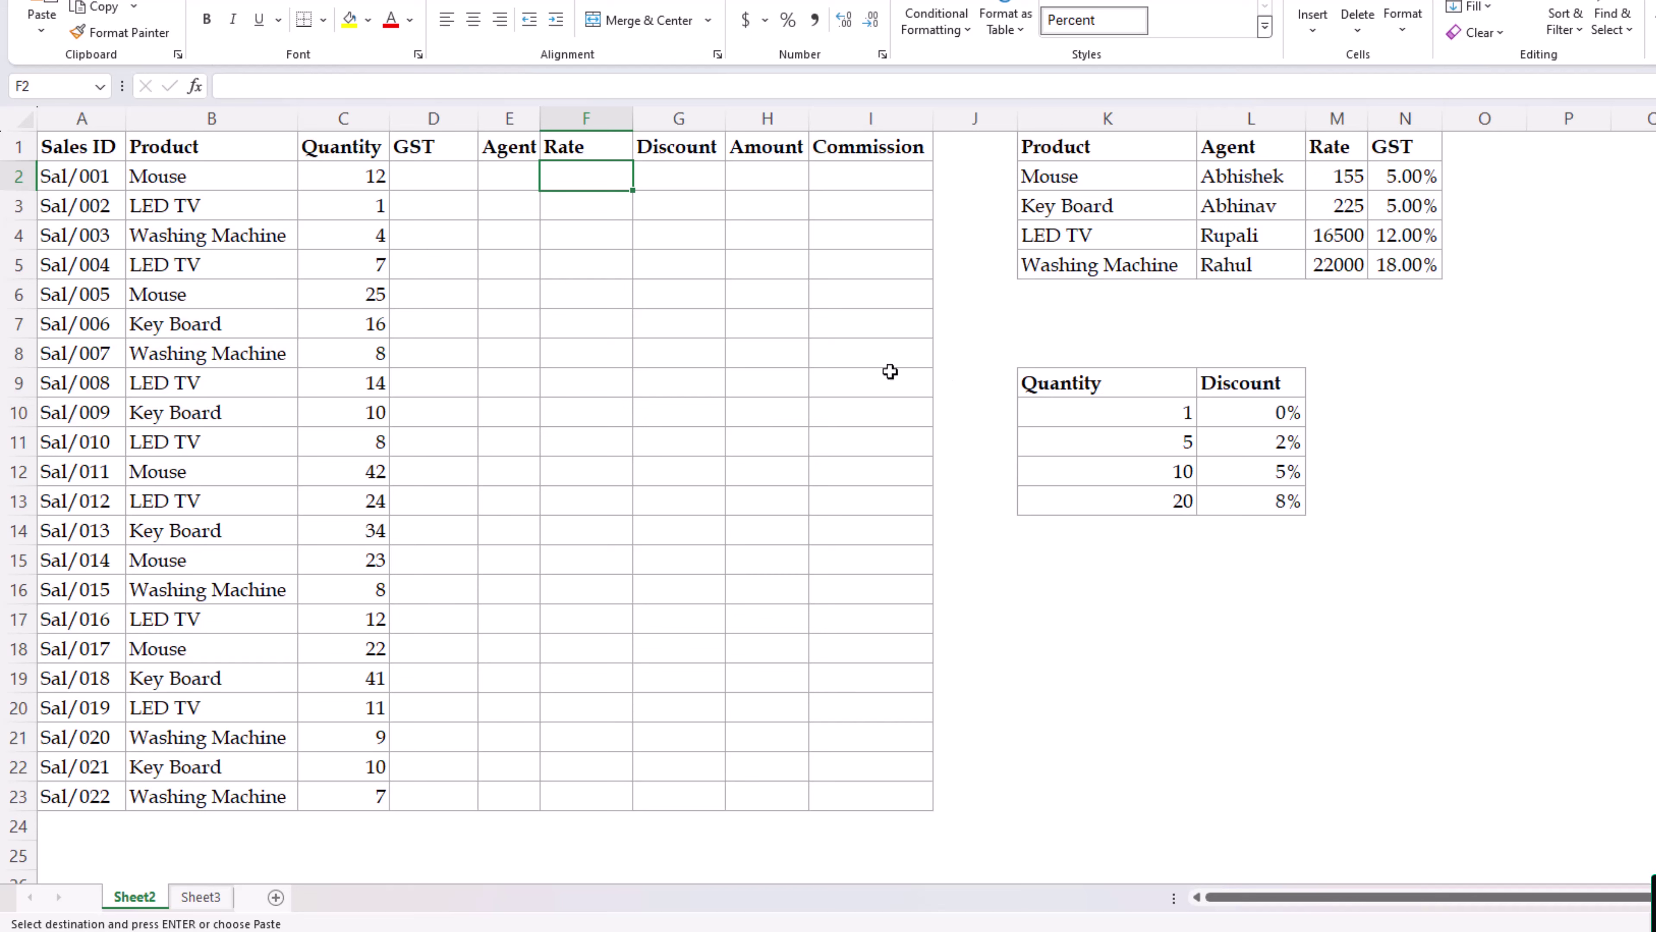
key("Left")
key("Left")
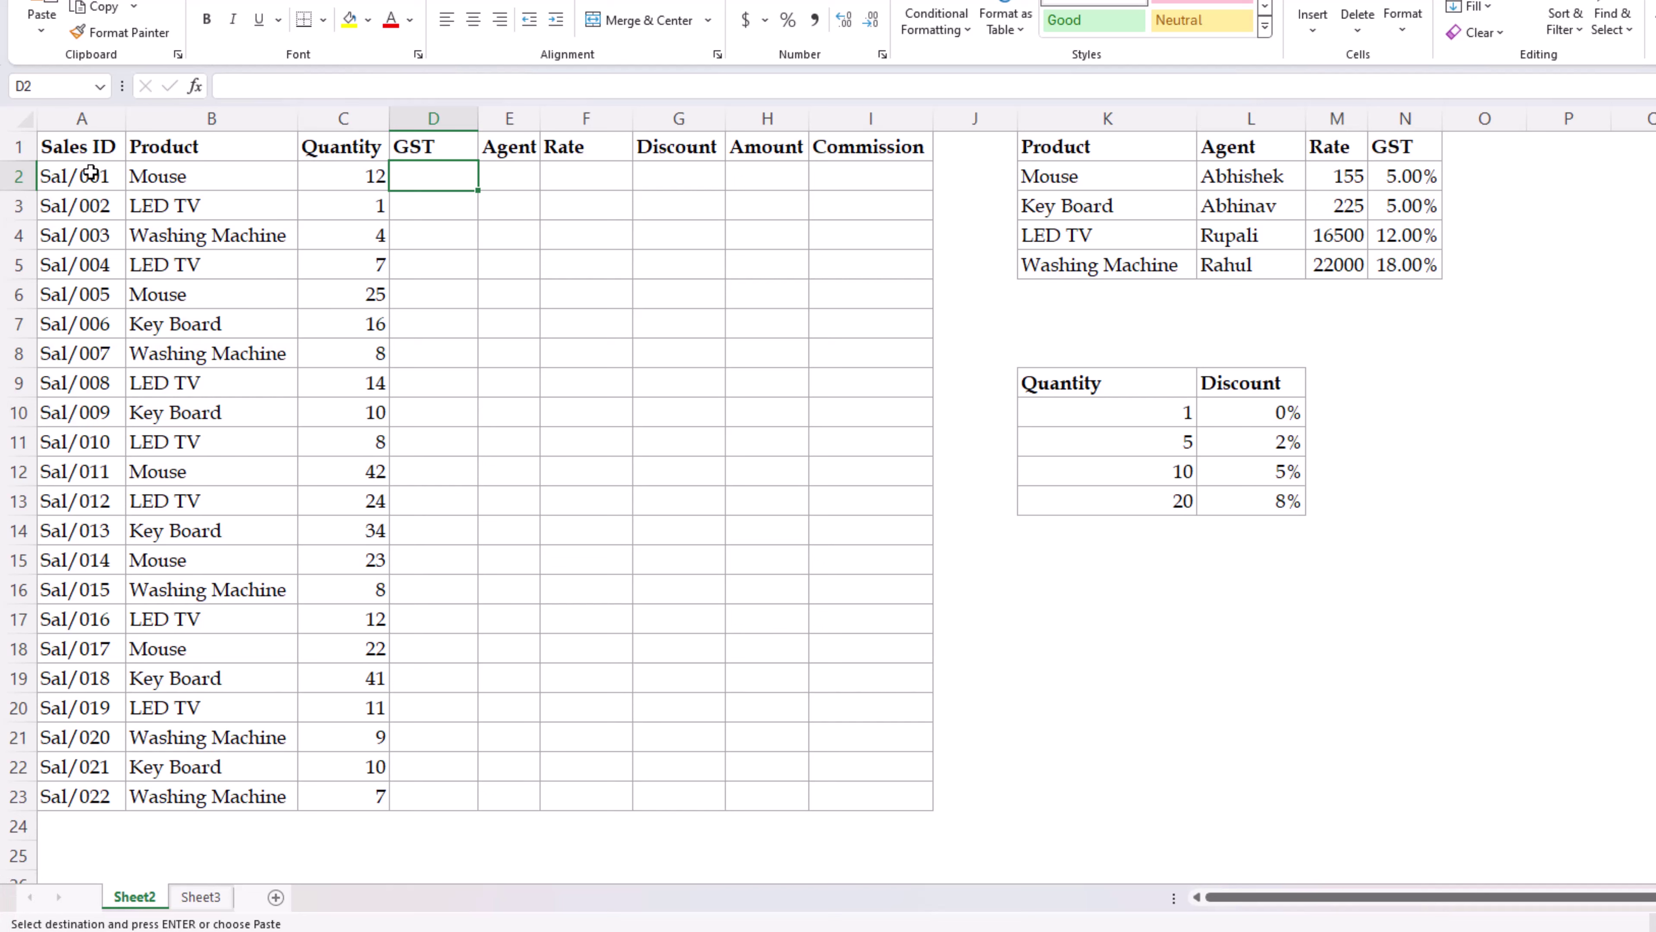
left_click_drag(88, 140, 127, 809)
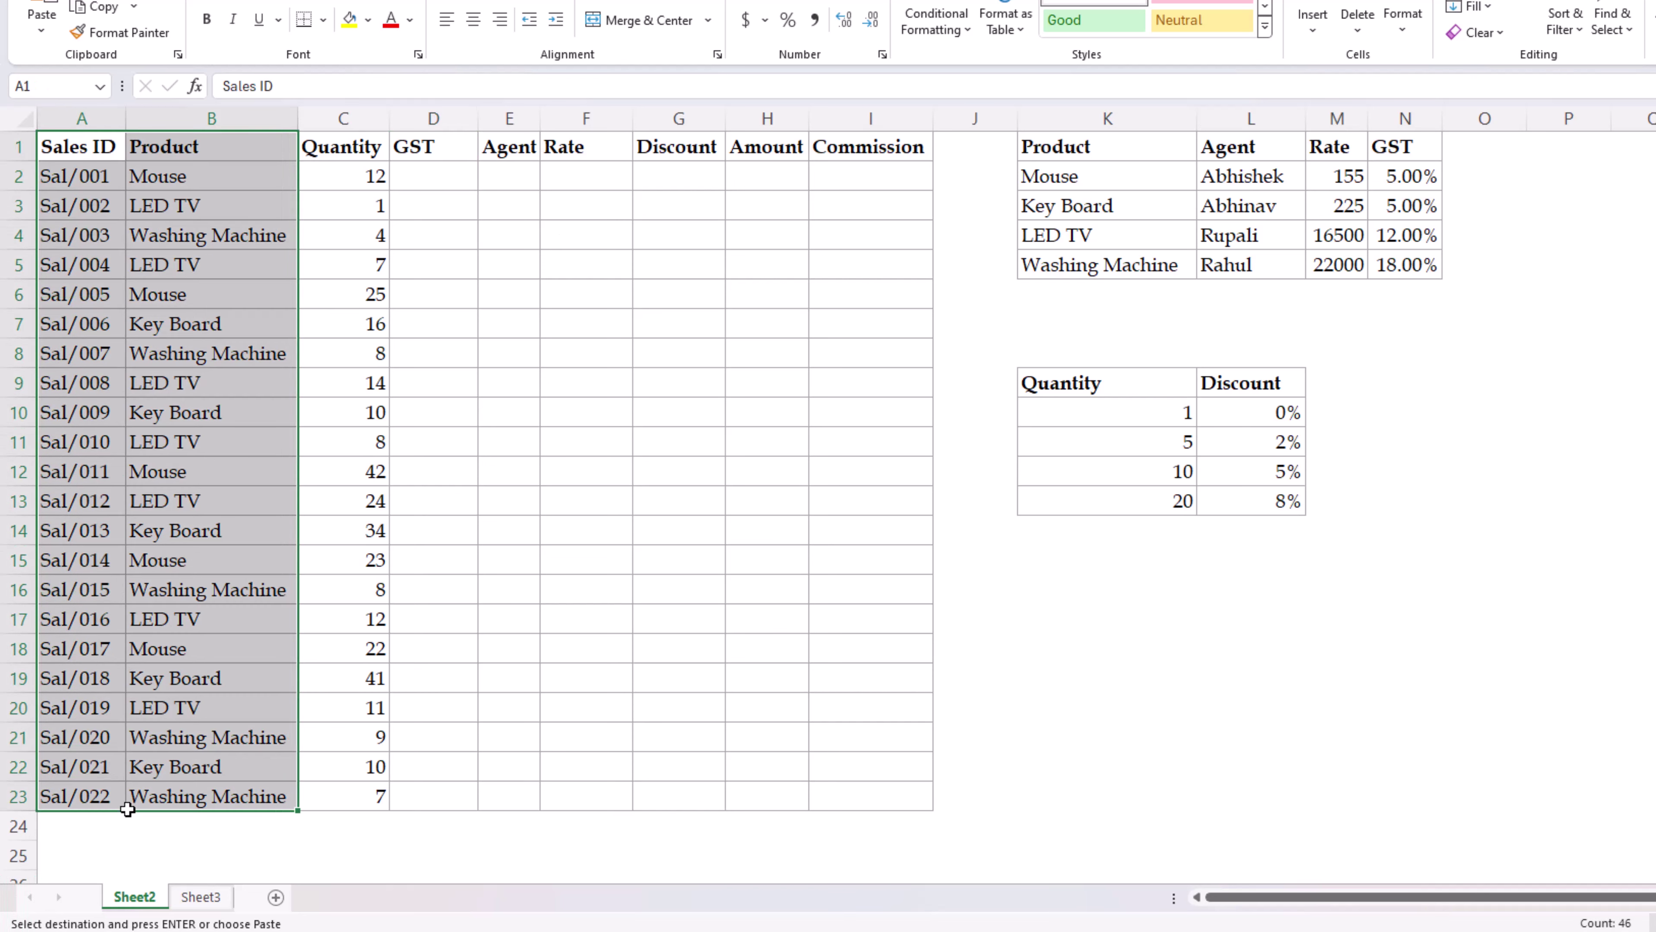
left_click(457, 174)
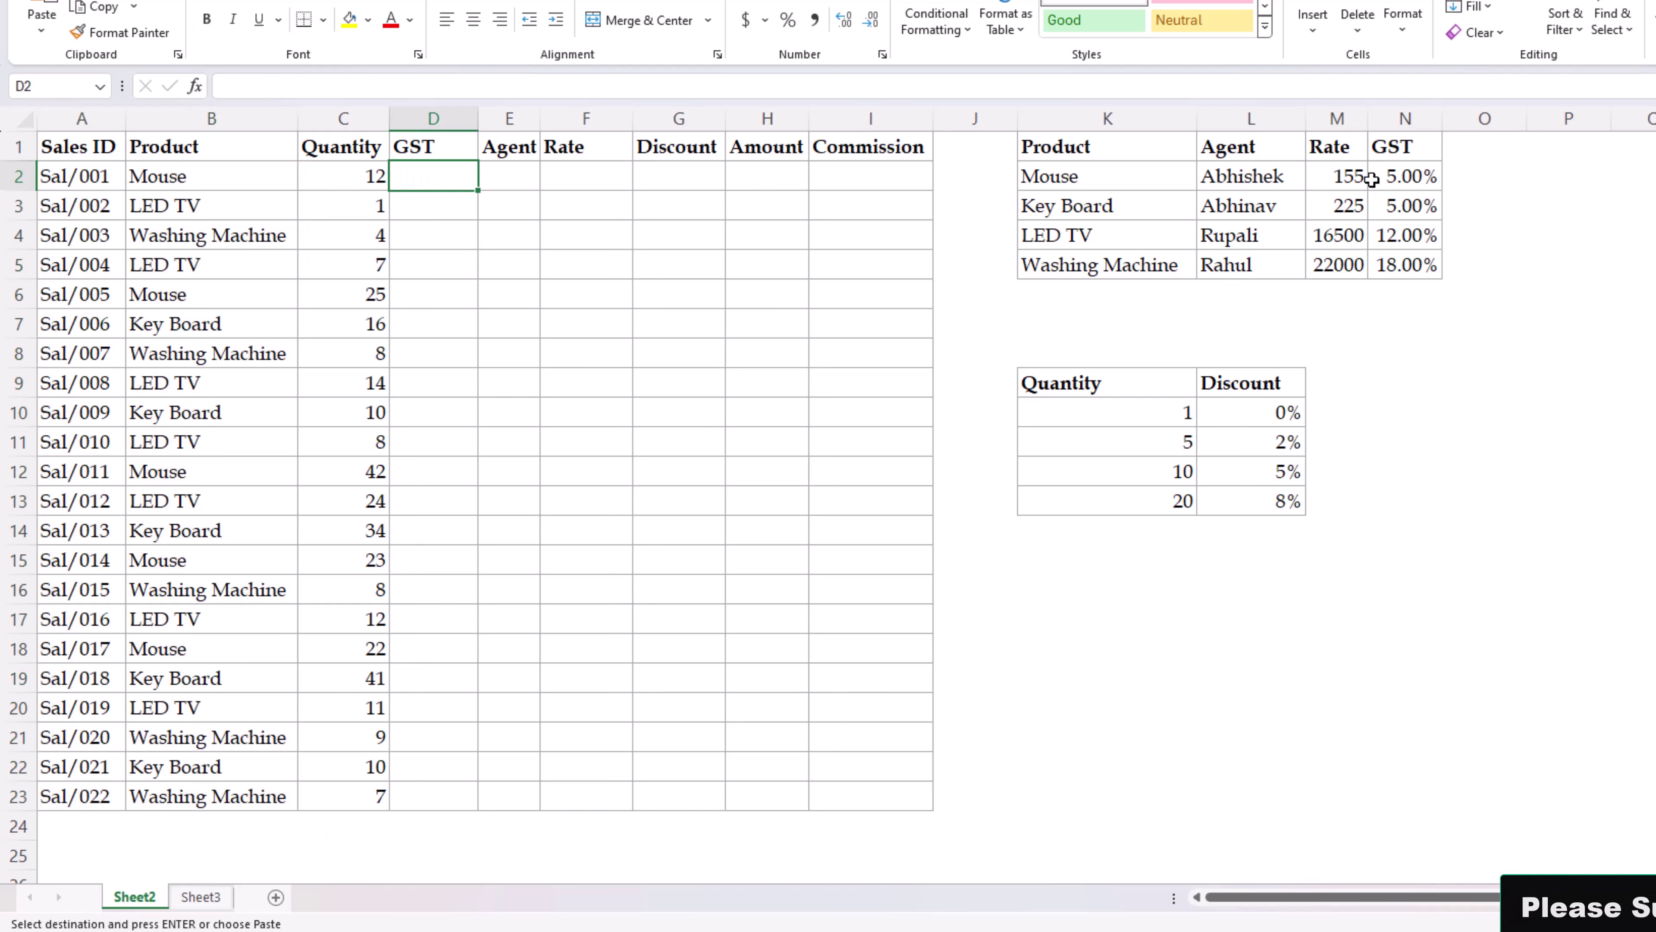
left_click_drag(1405, 175, 1414, 260)
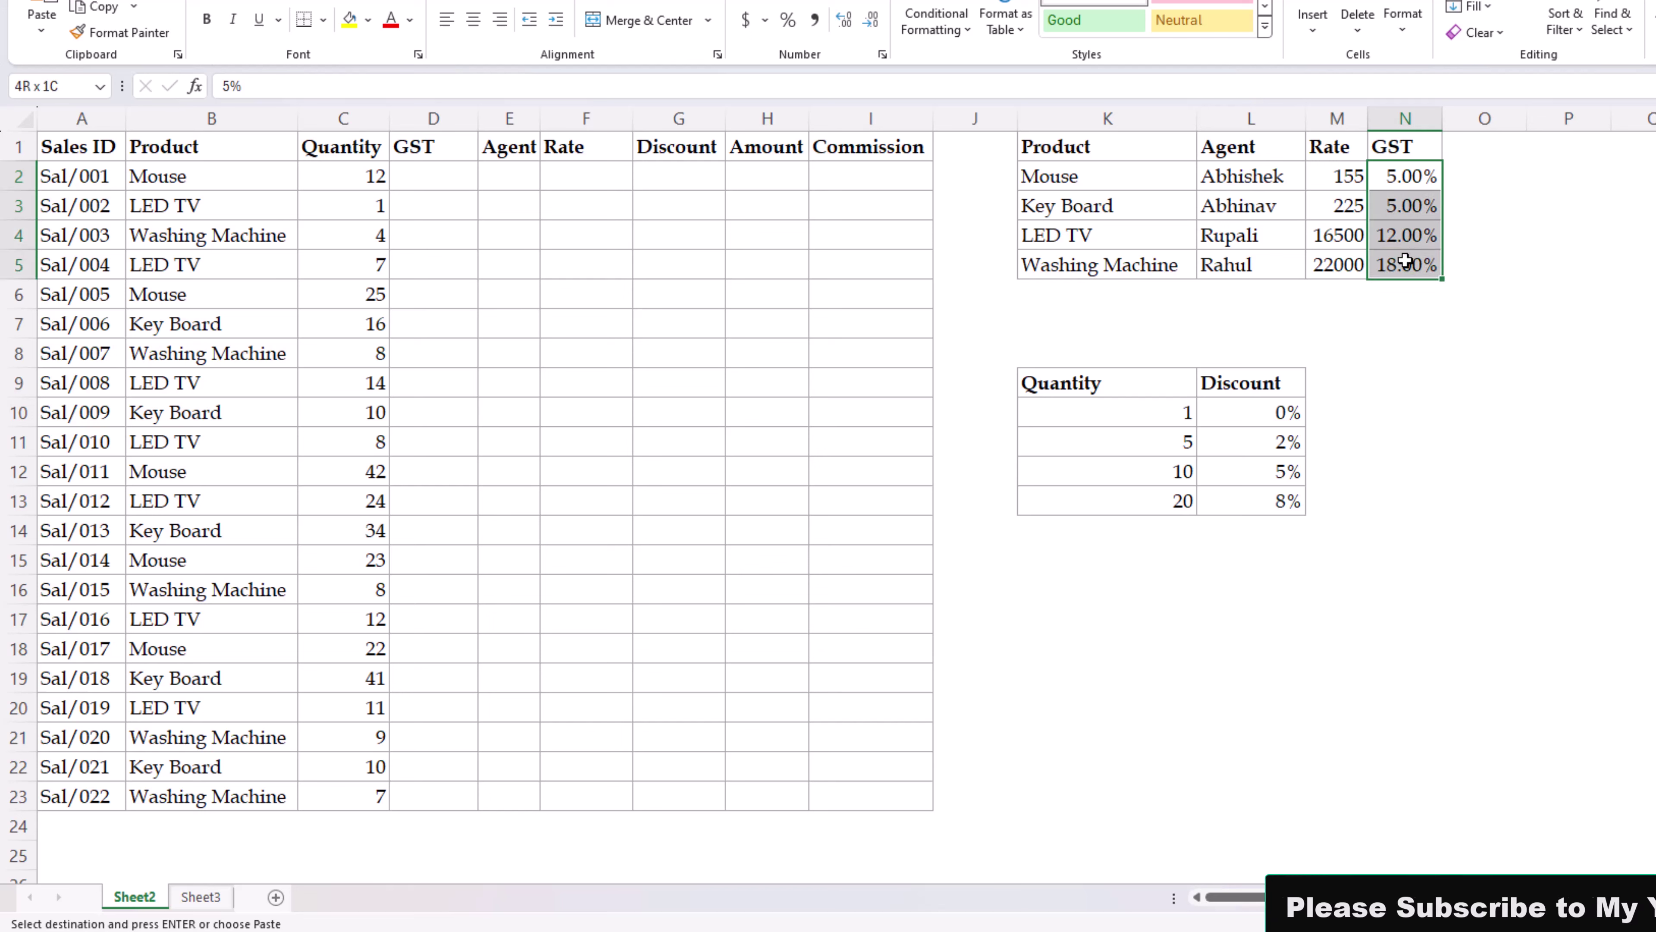
left_click_drag(440, 181, 447, 474)
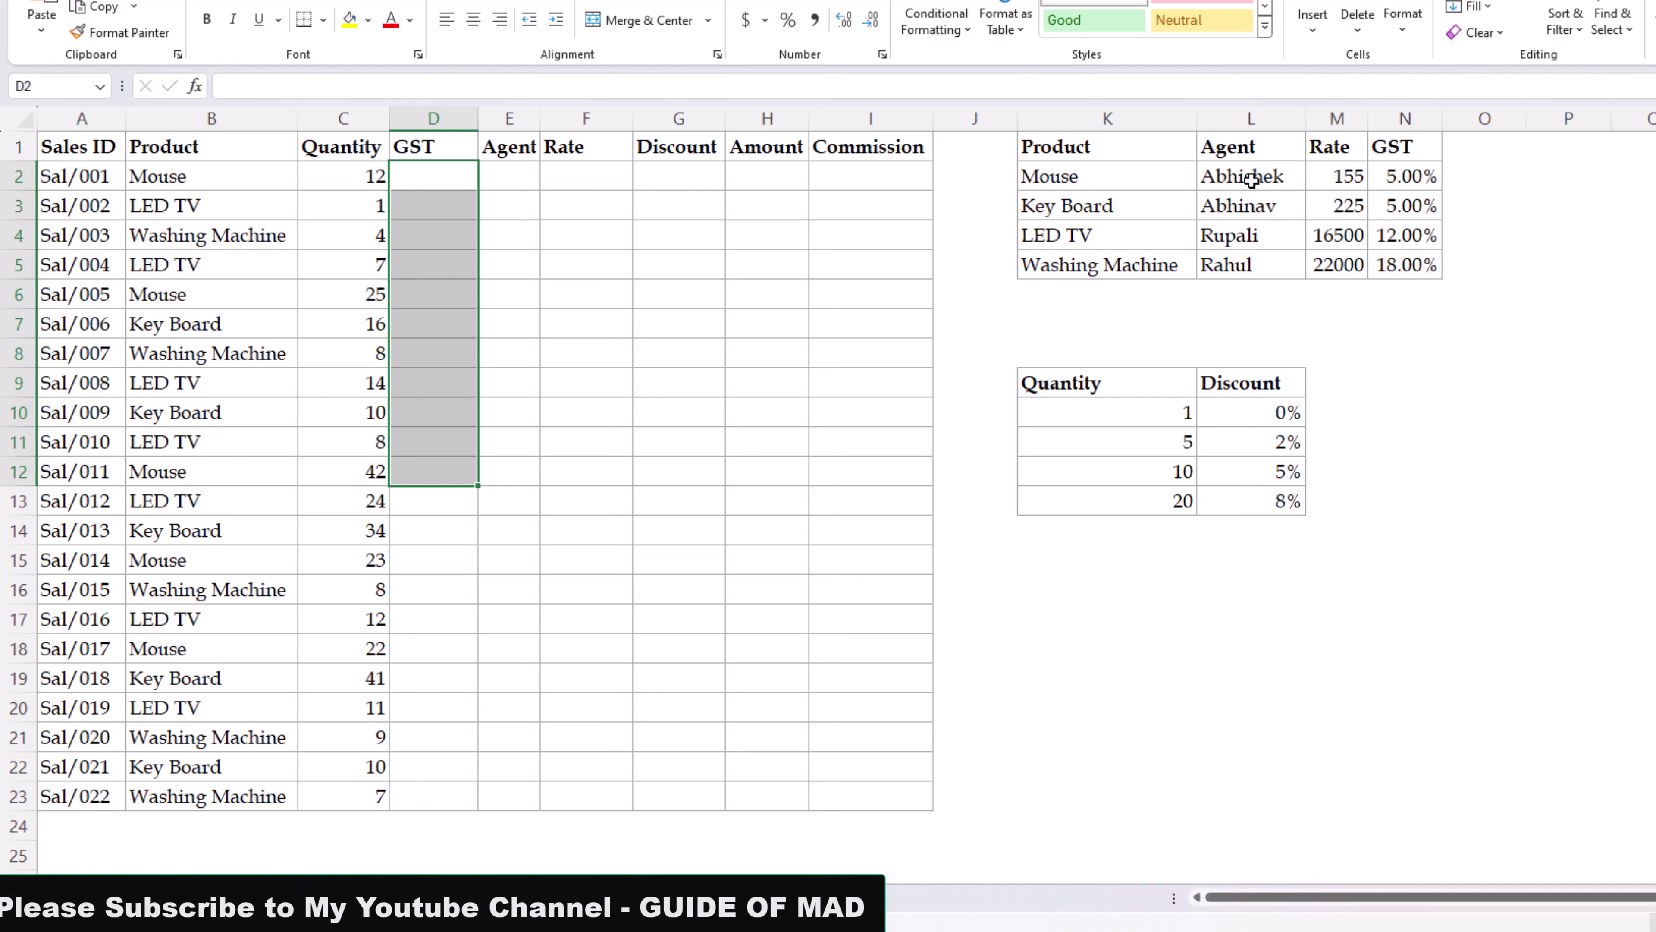
left_click_drag(1266, 175, 1253, 262)
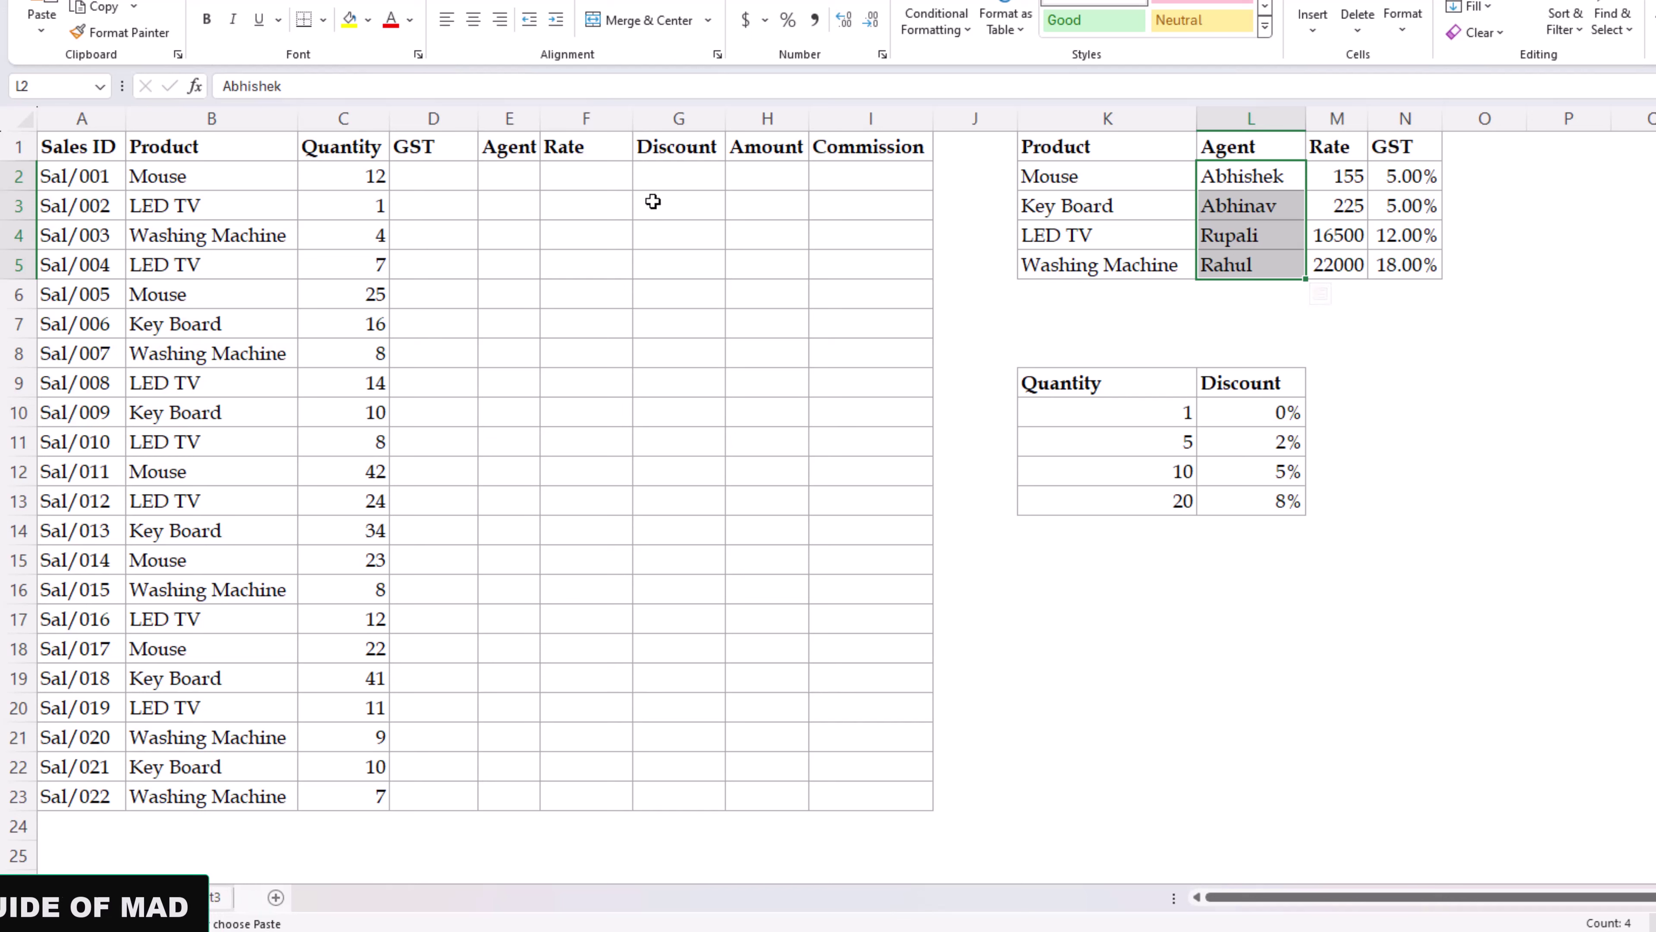
left_click_drag(503, 175, 501, 385)
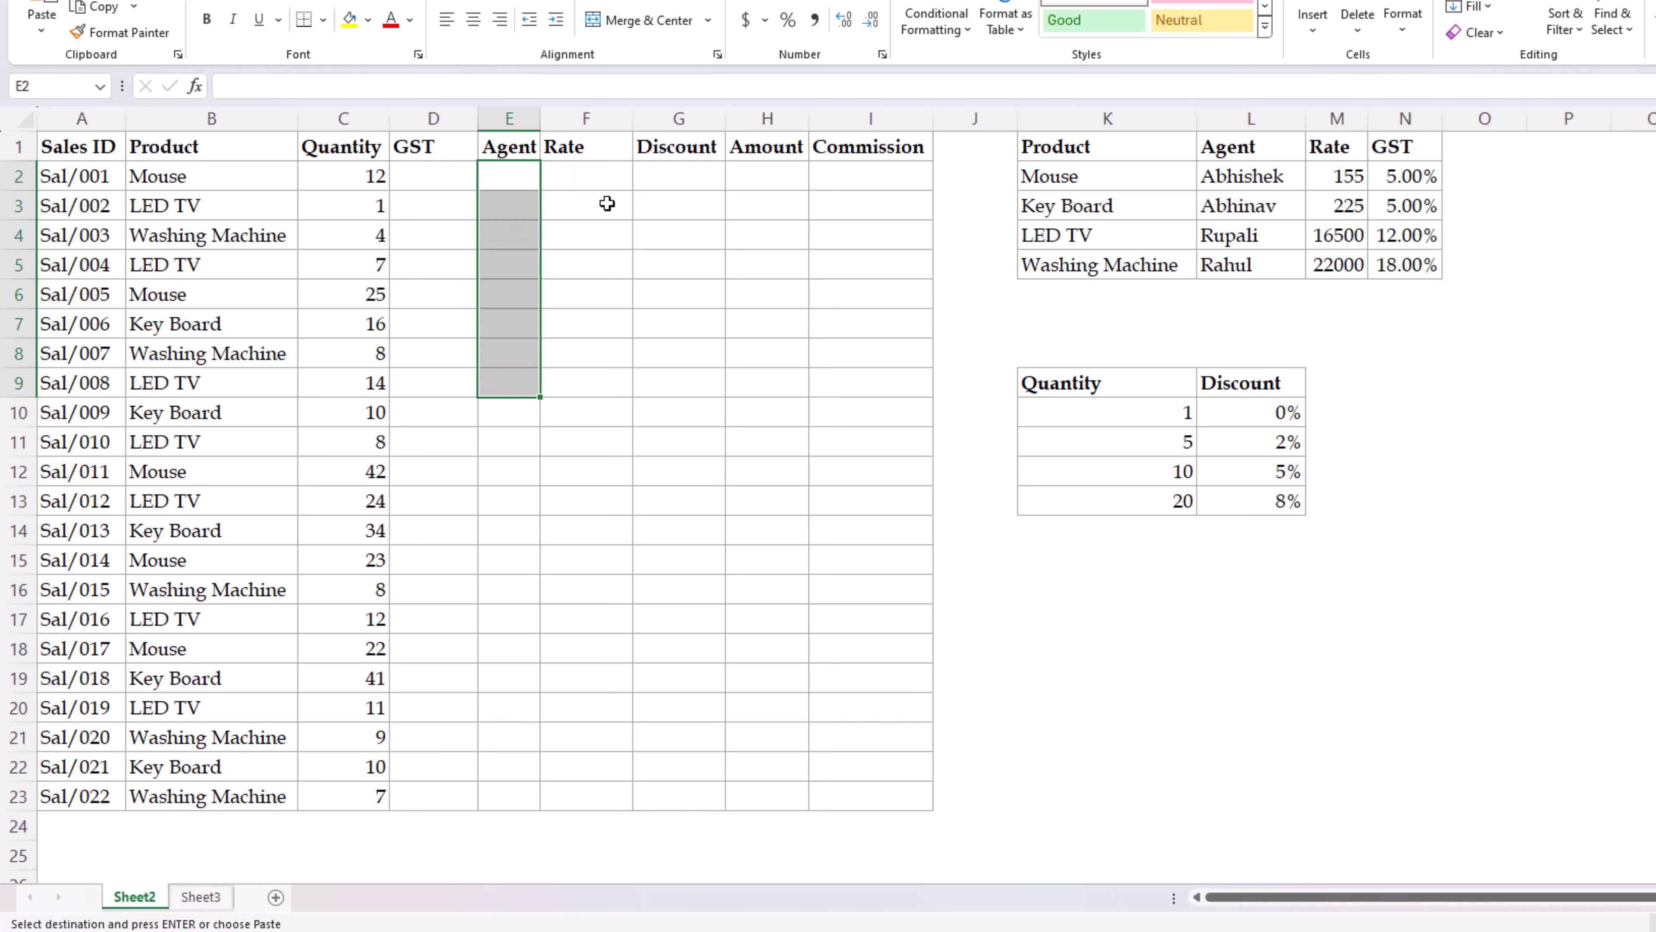
left_click(433, 172)
left_click(522, 172)
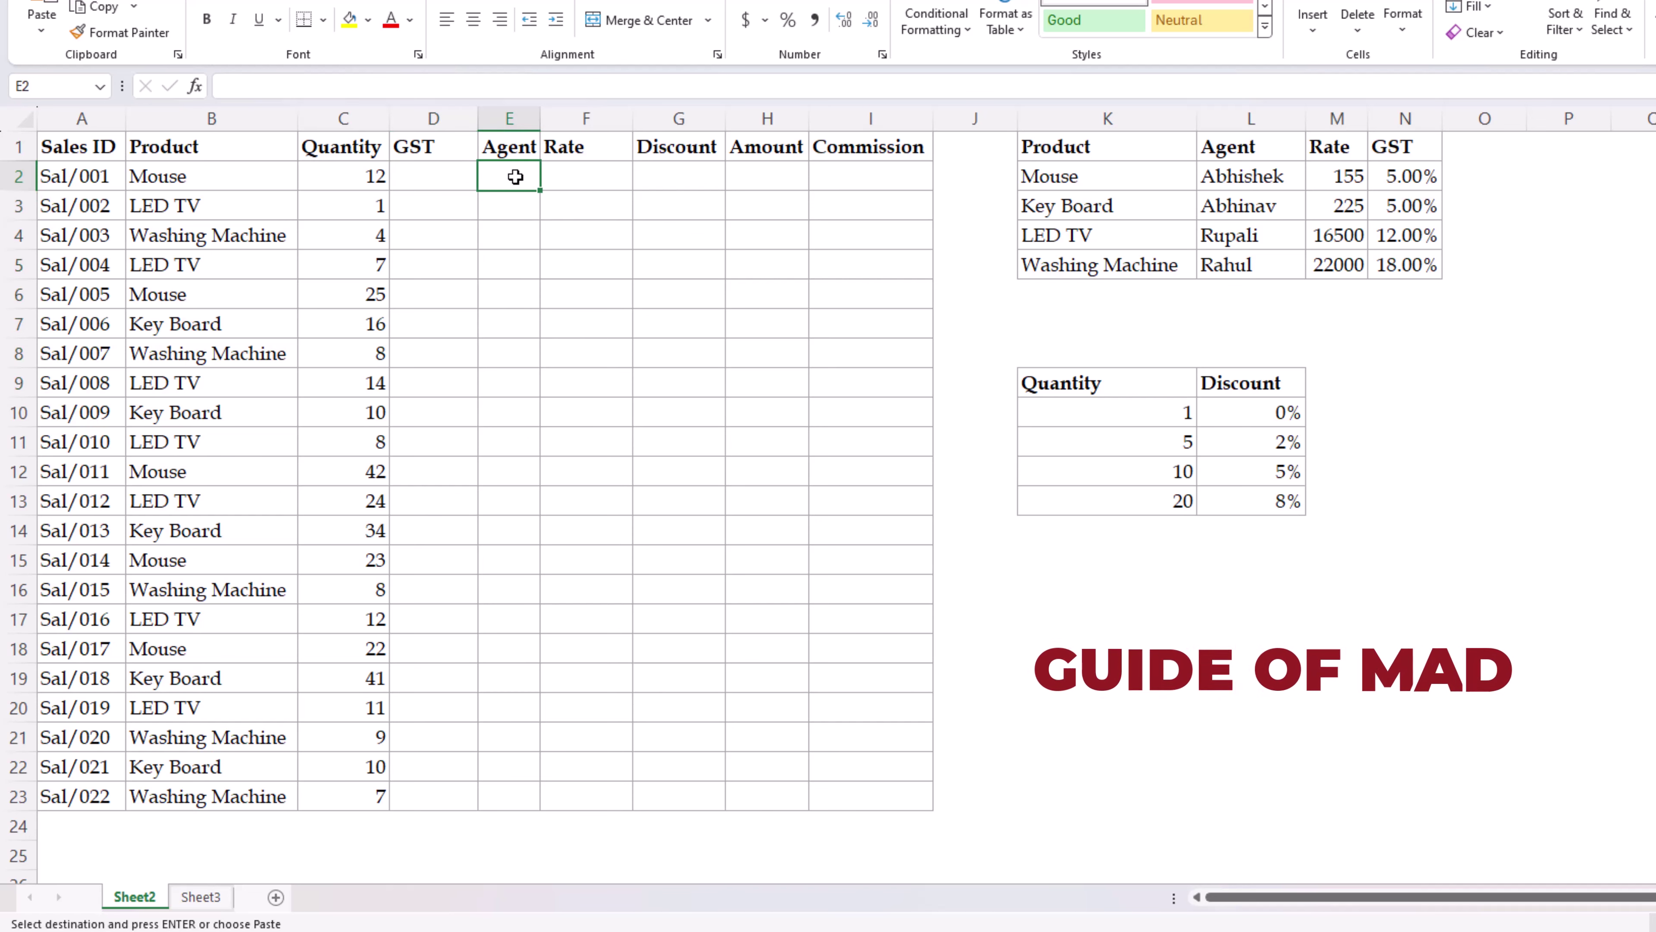
left_click(587, 177)
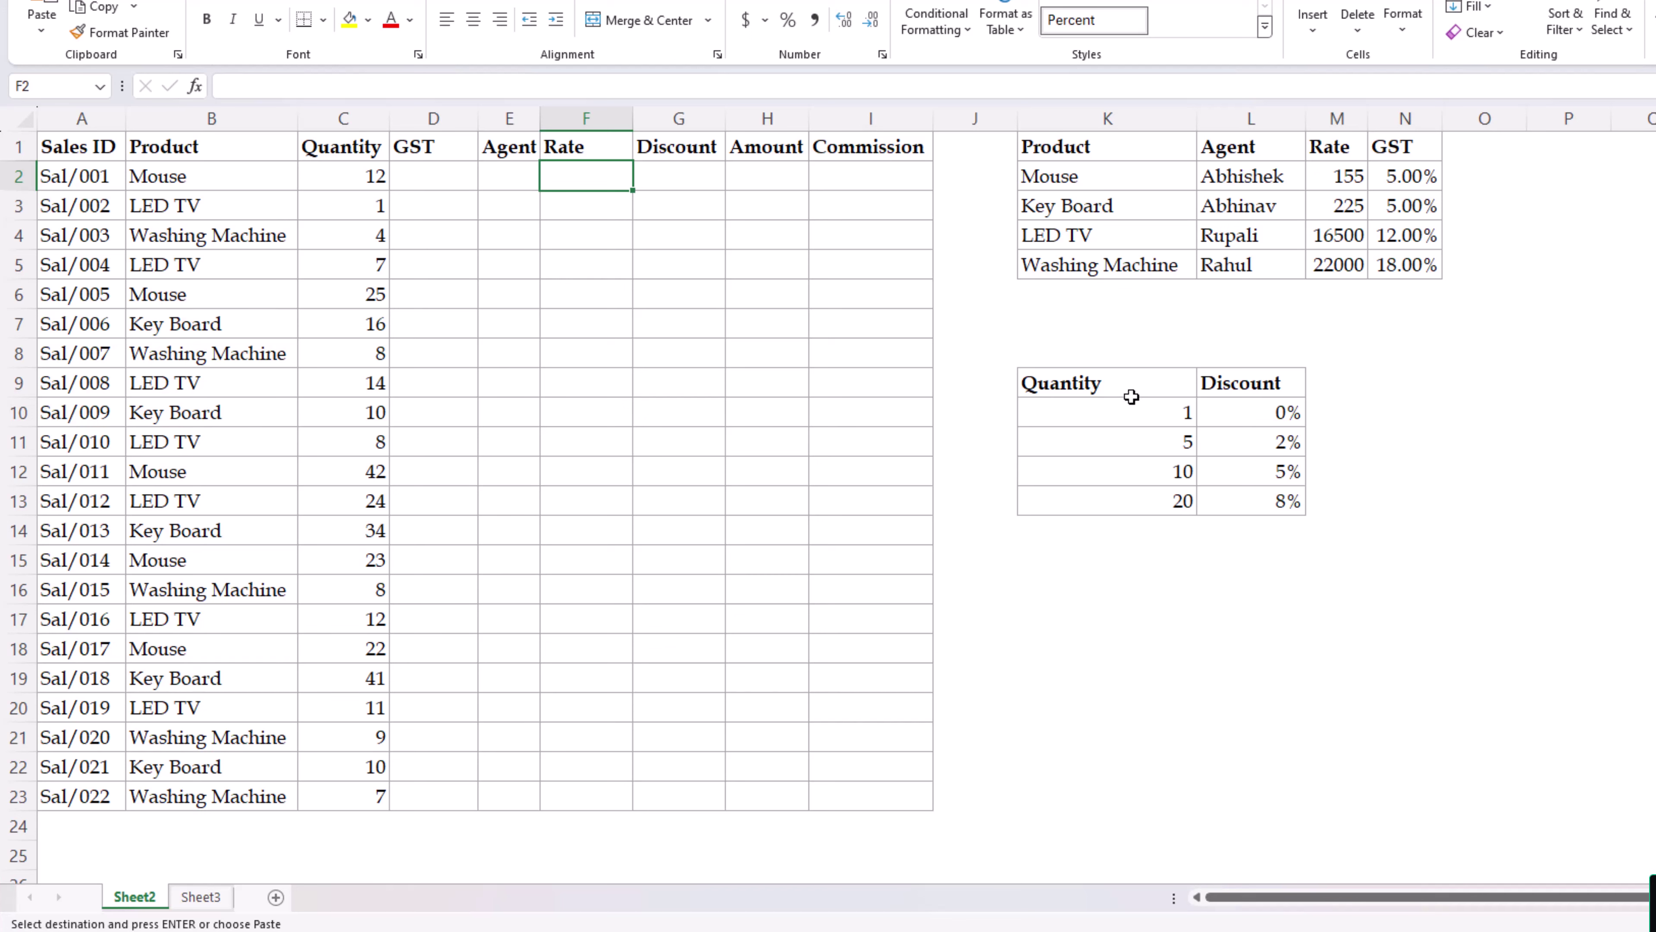
left_click_drag(1131, 396, 1238, 499)
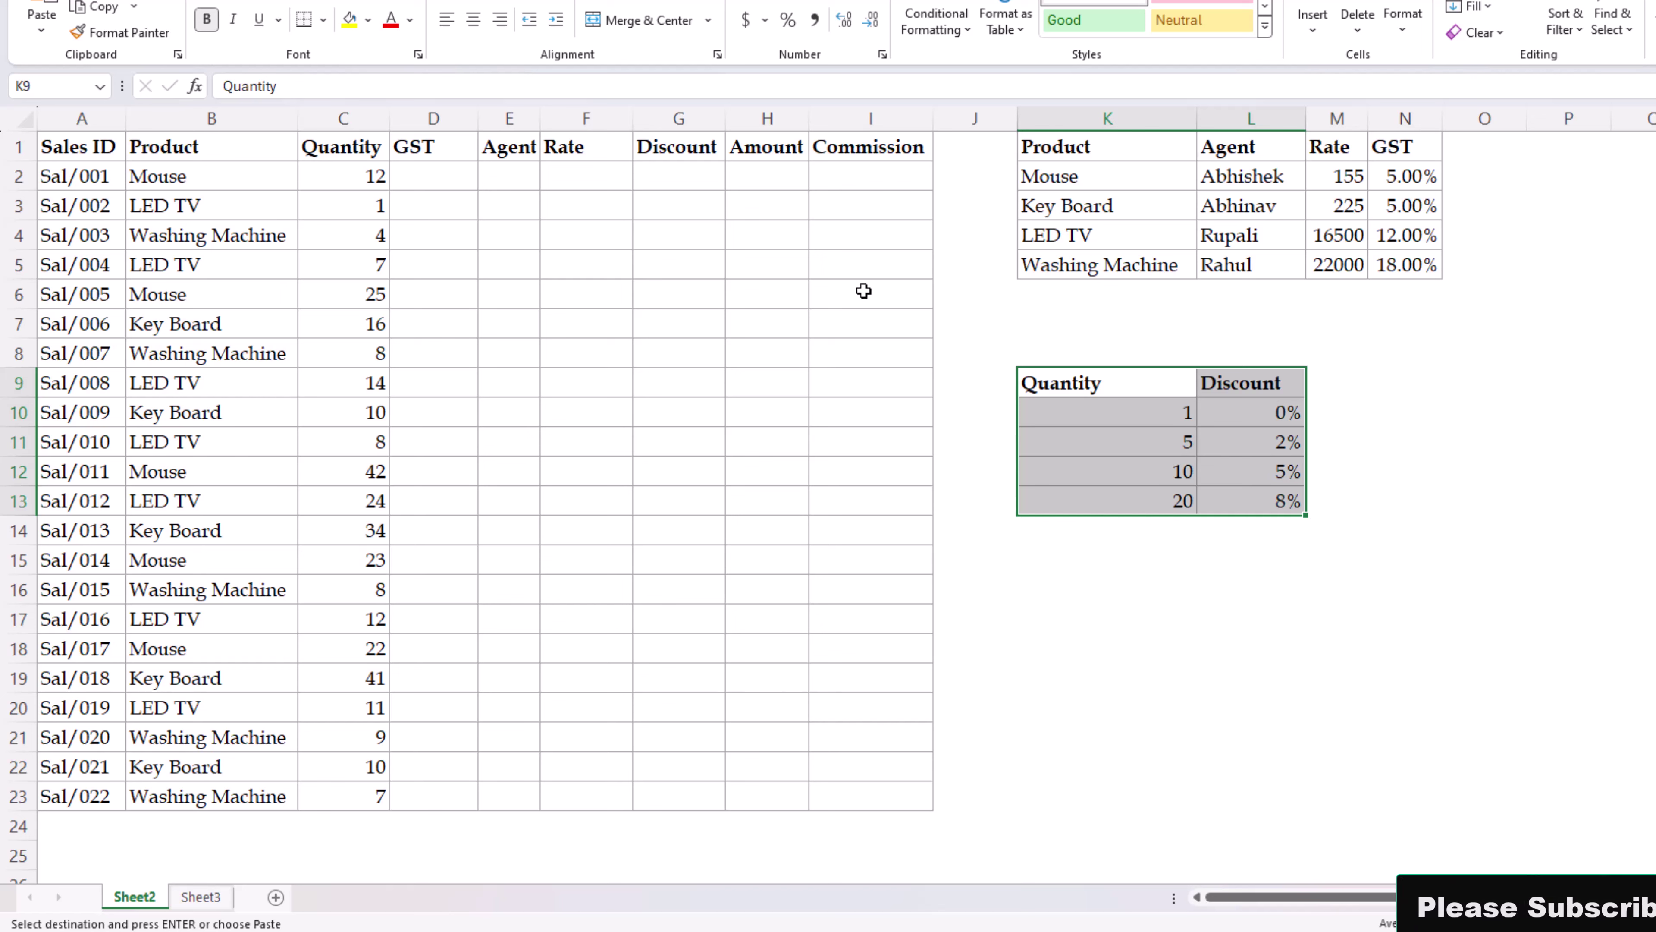
- Enter =VLOOKUP(C2,$K$9:$L$13,2,TRUE) in G2 and fill it down the Discount column to row 23
left_click(692, 173)
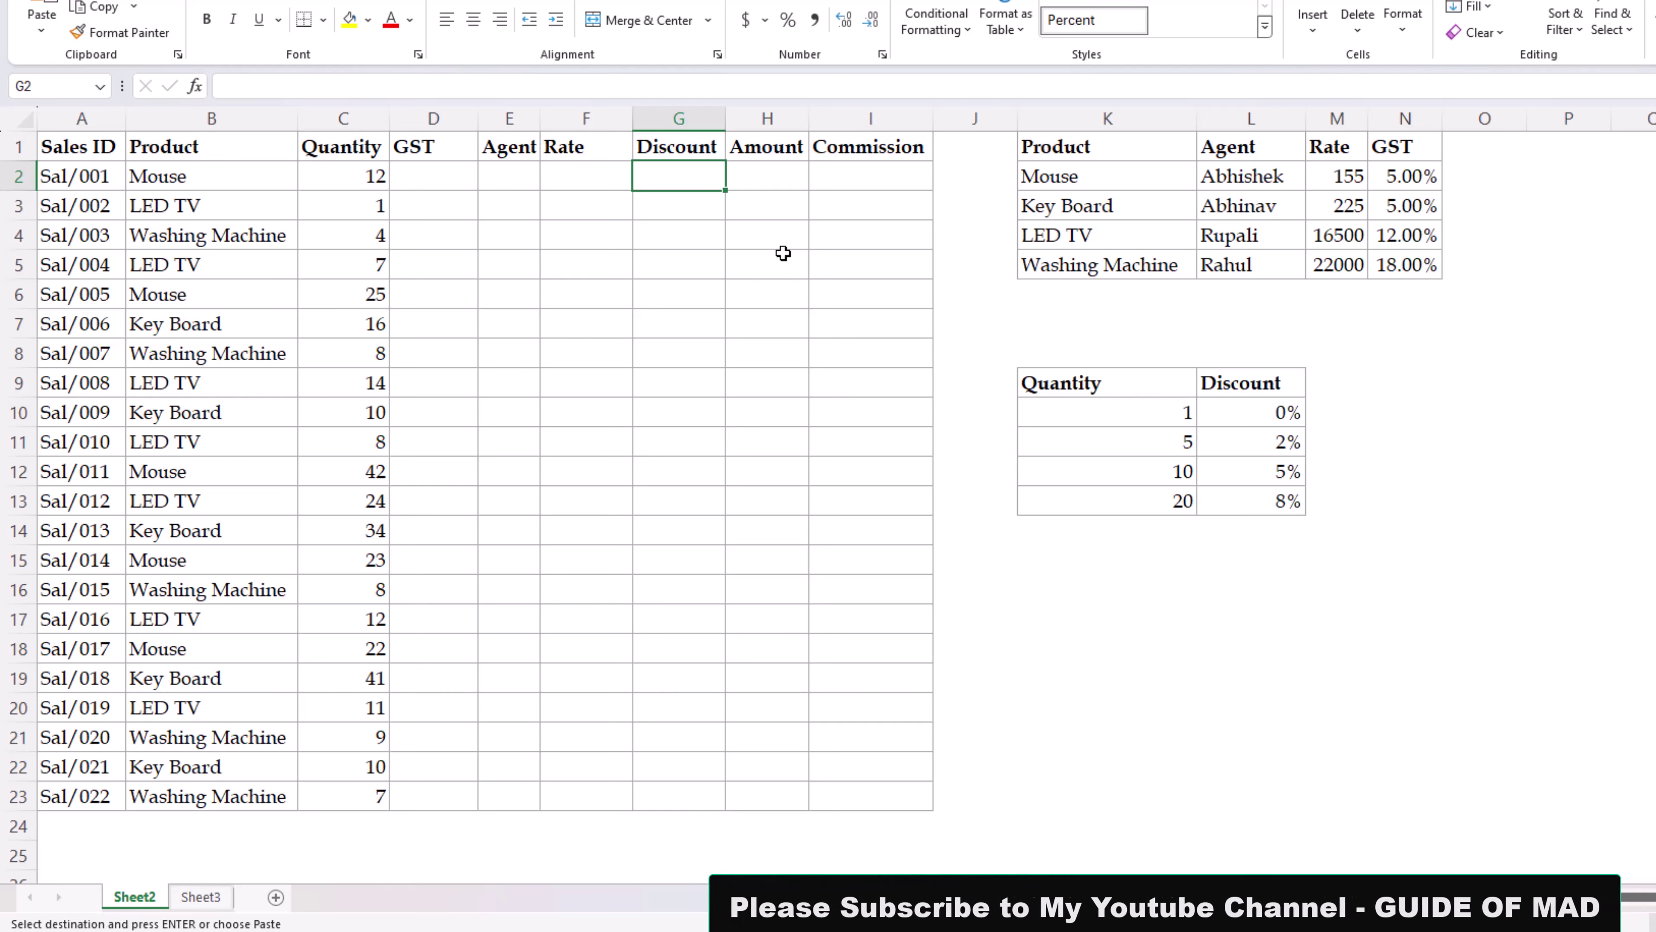
type("=bl")
key("BackSpace")
key("BackSpace")
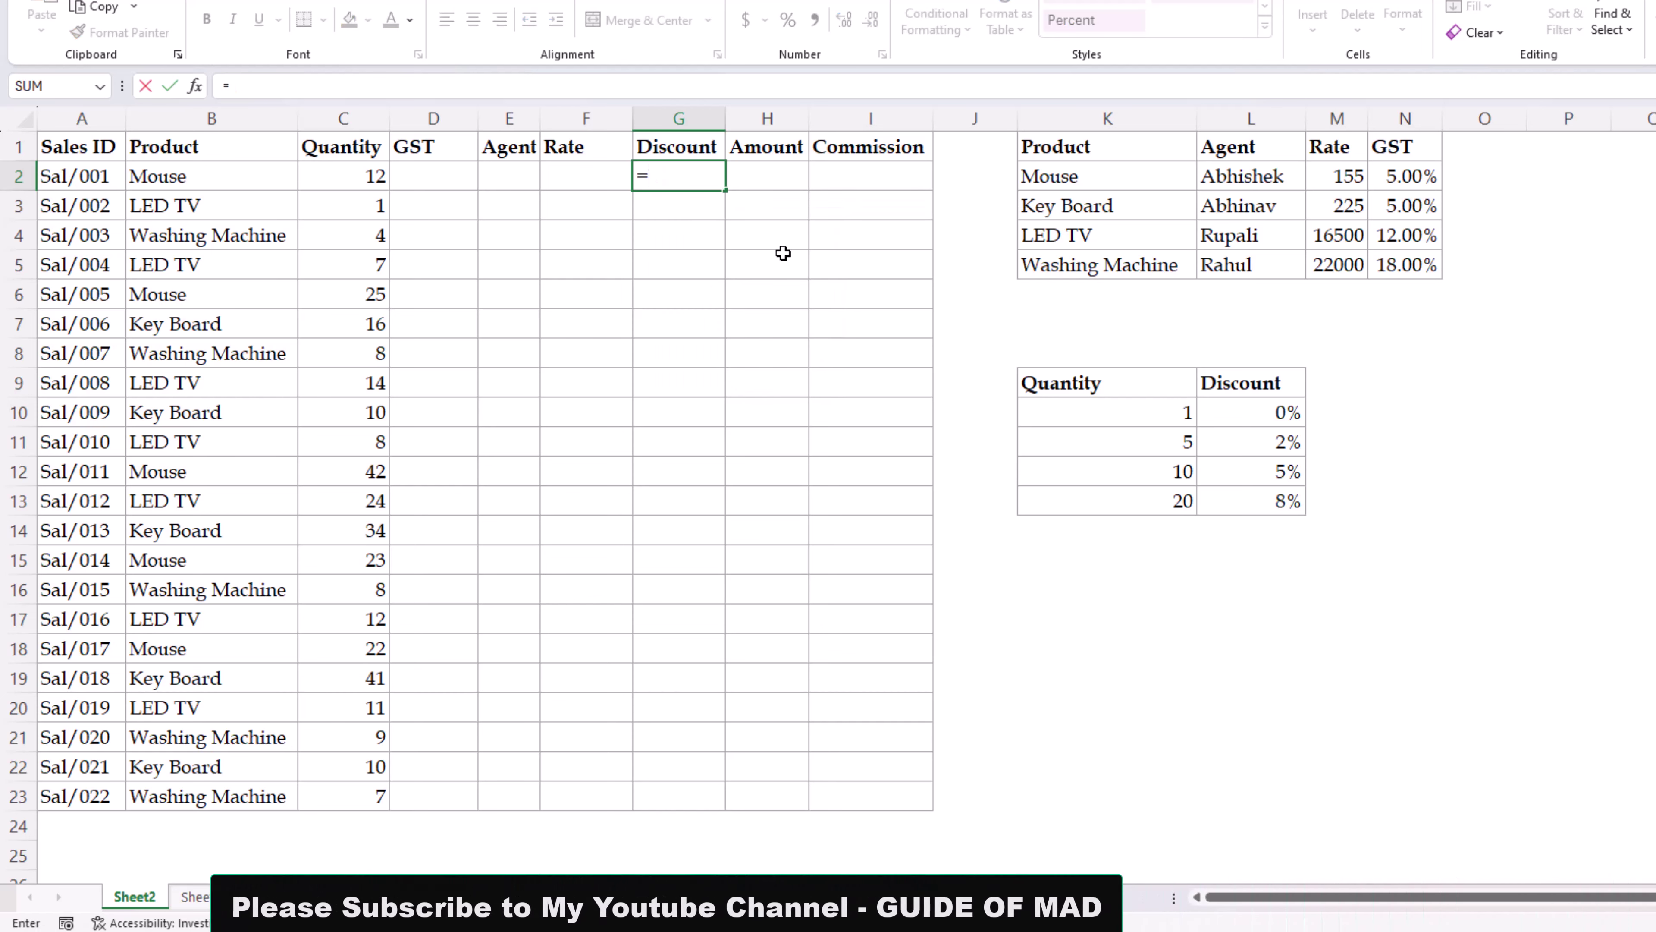
type("VLOOKUP(")
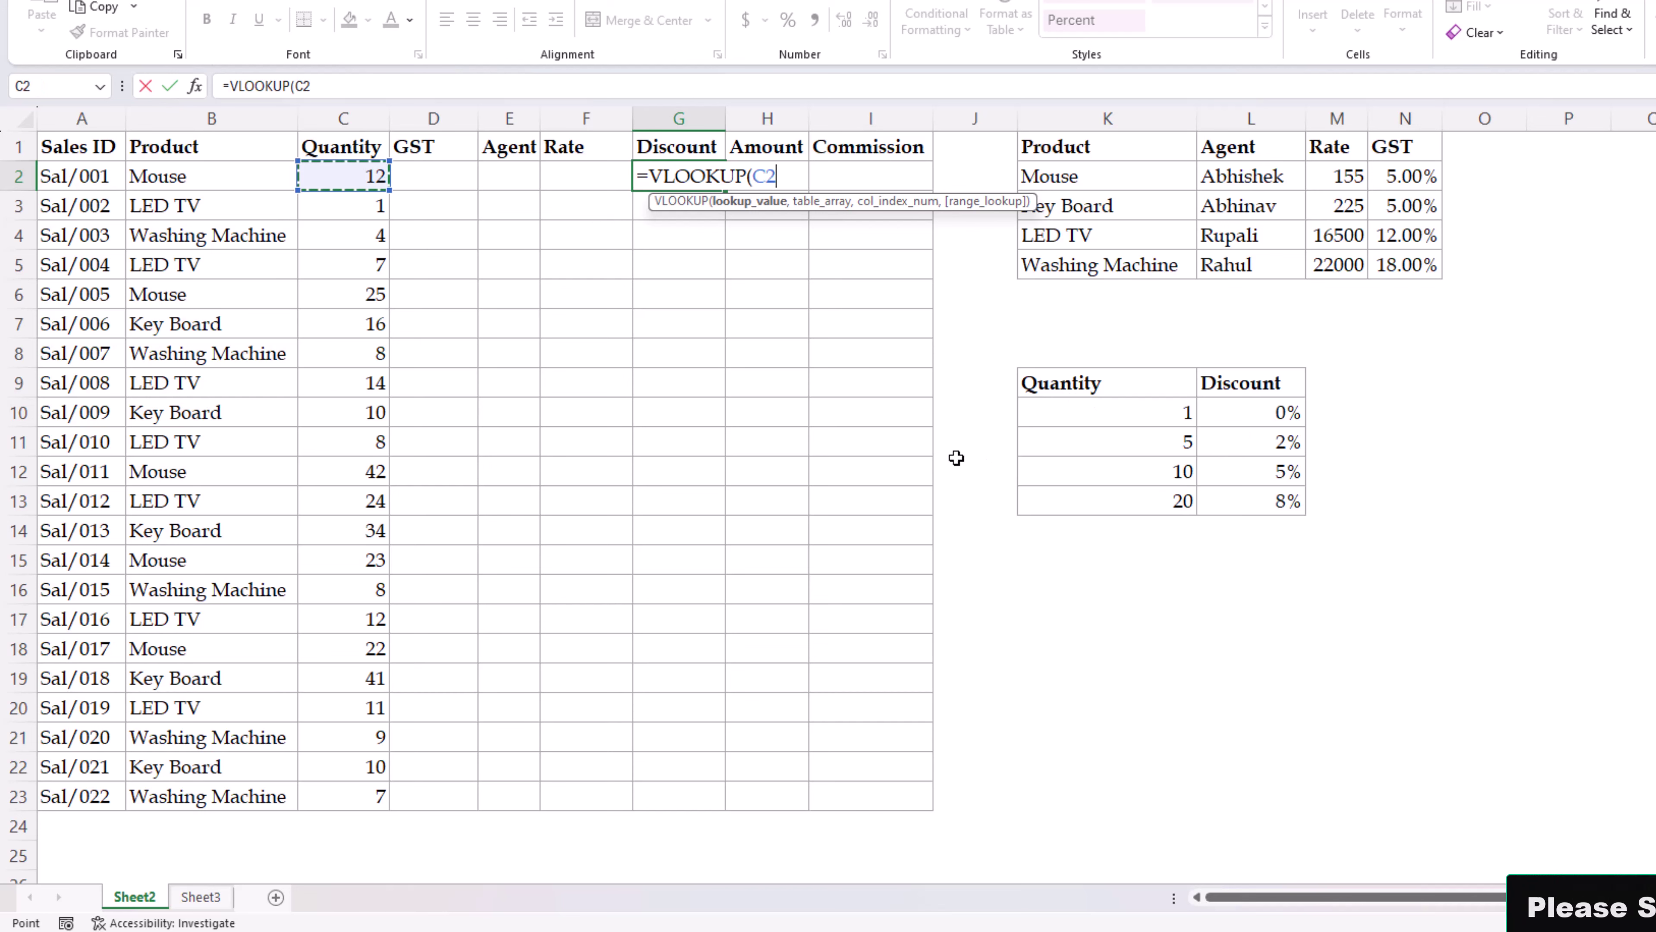
type(",")
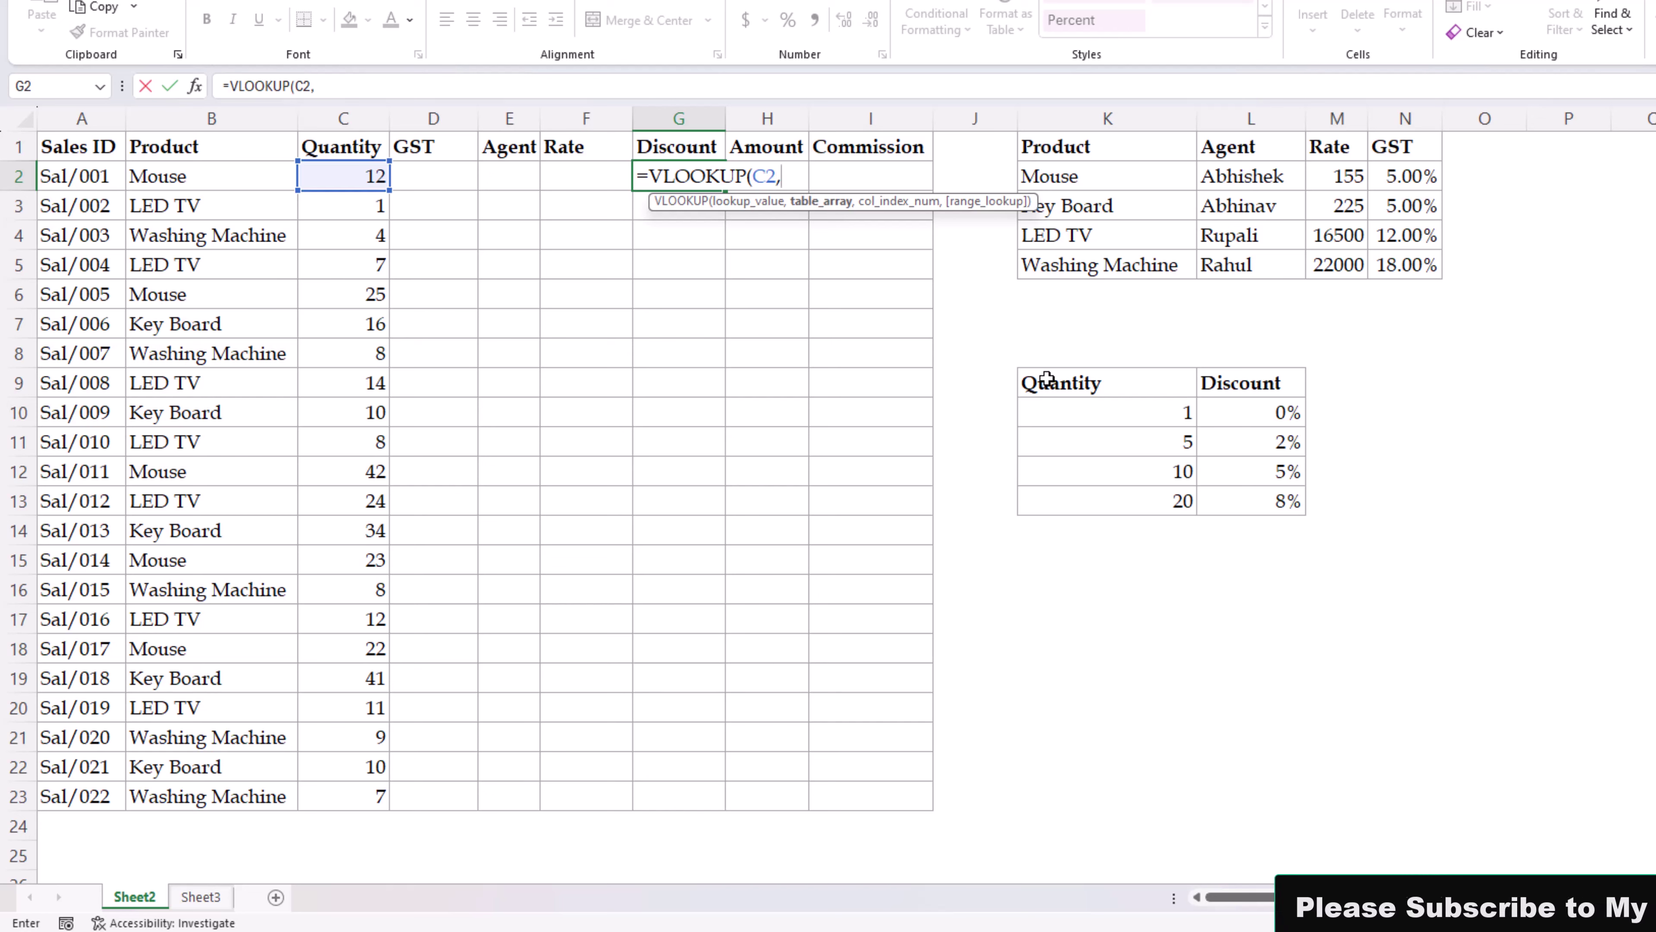
left_click_drag(1057, 378, 1237, 500)
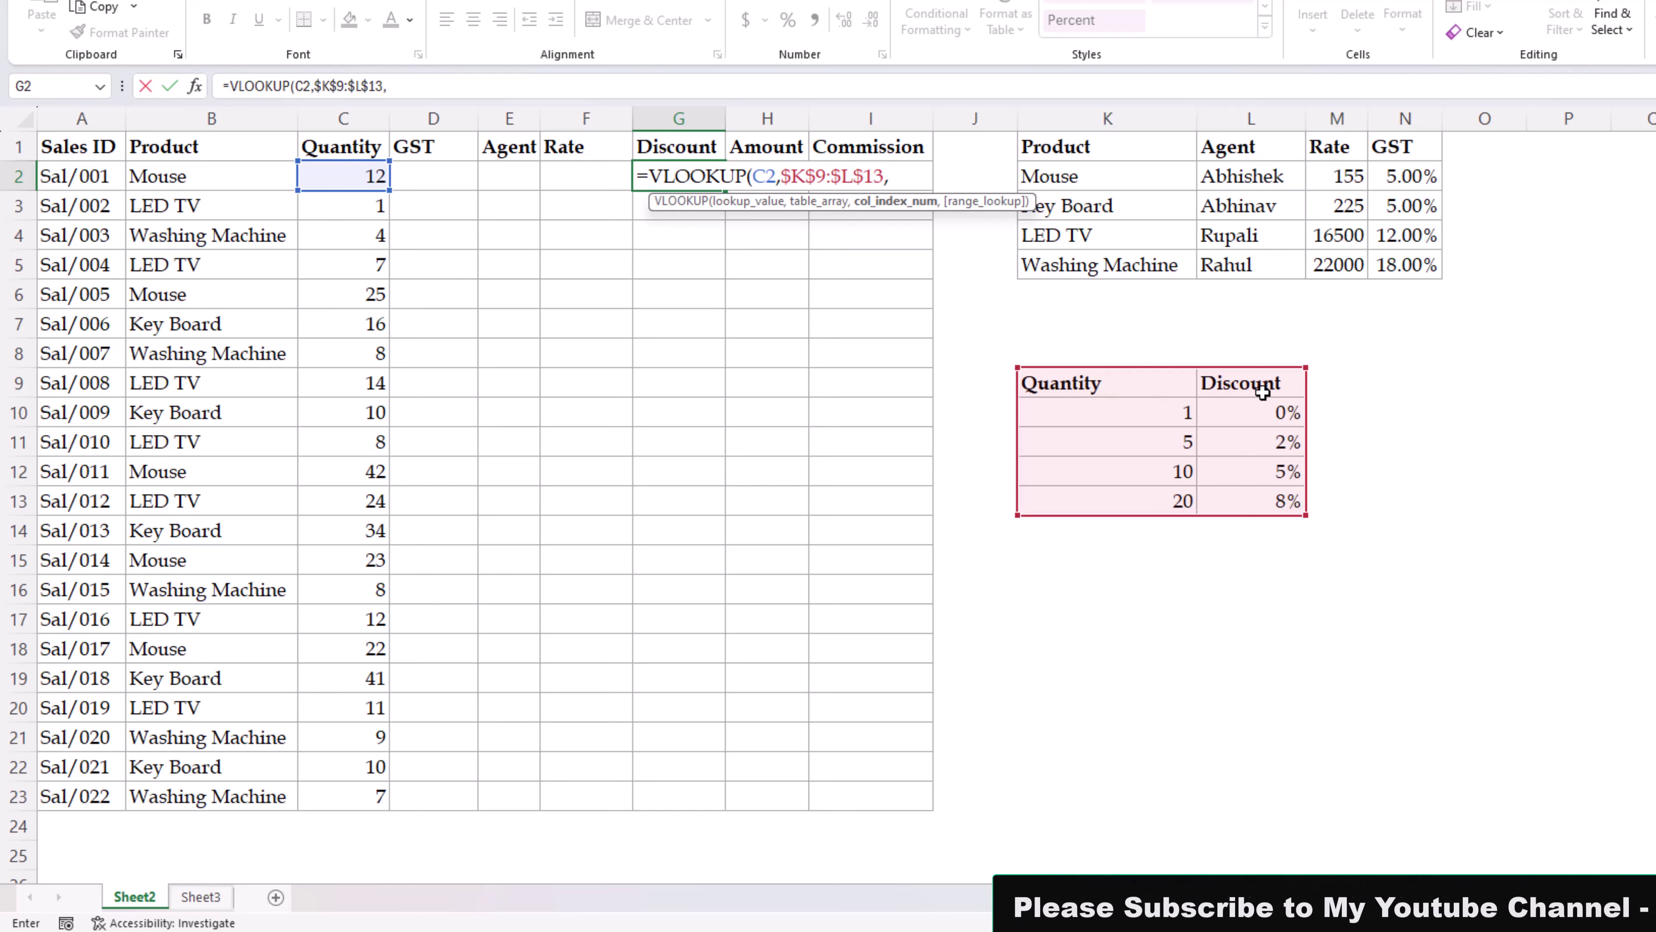
type("2")
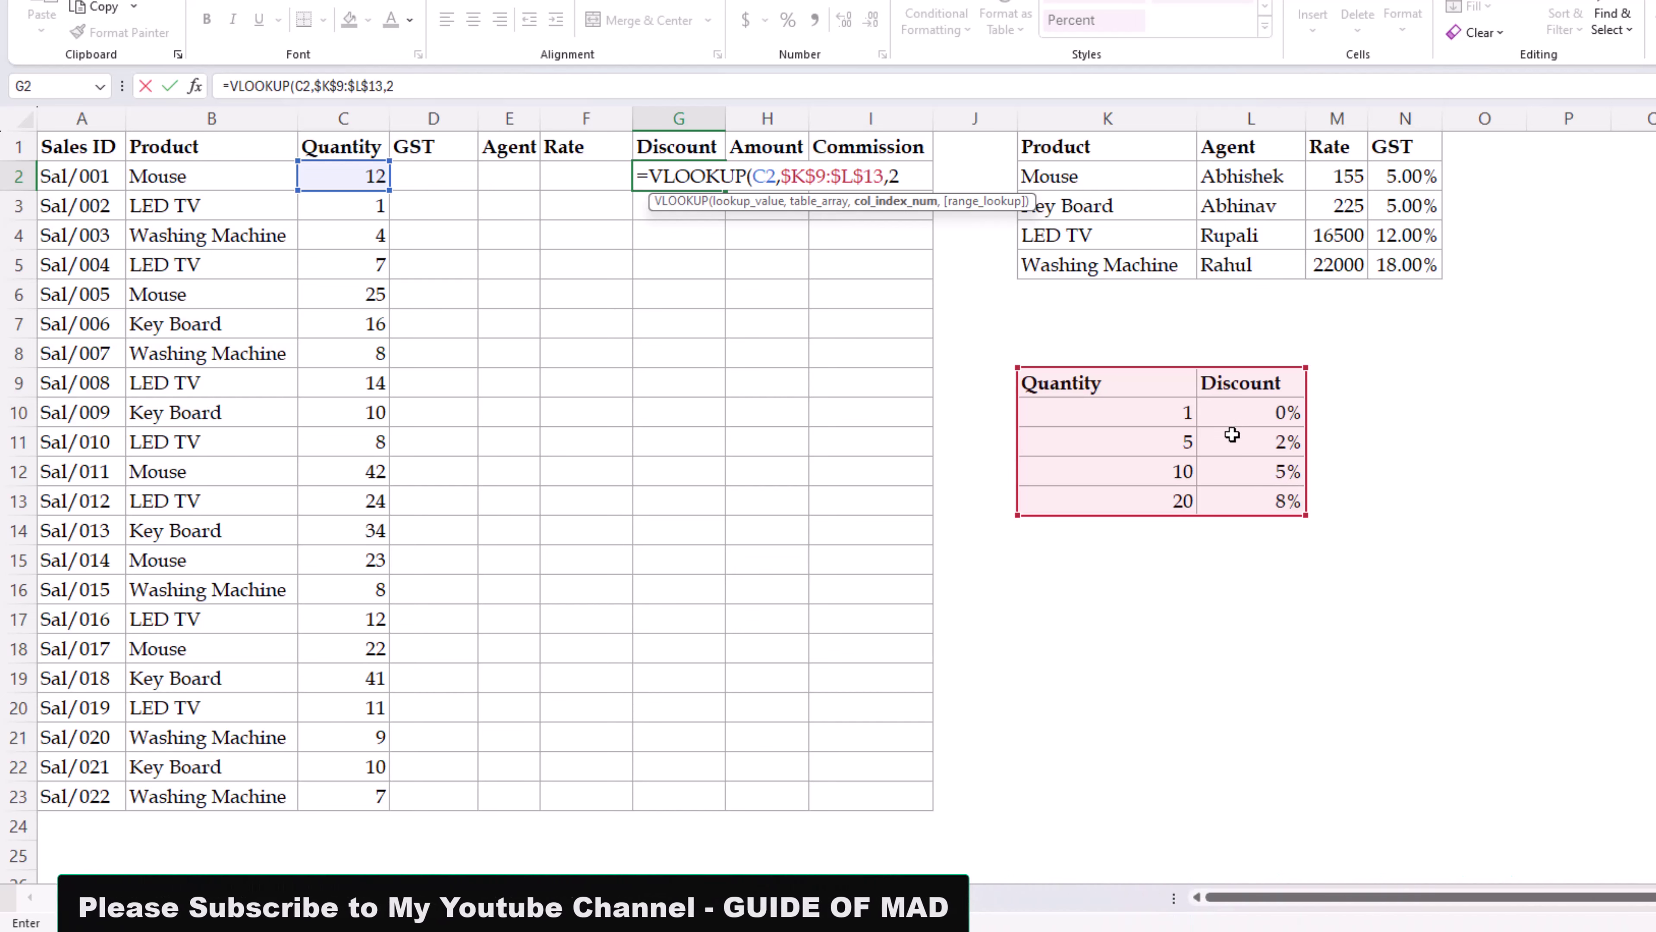
type(",")
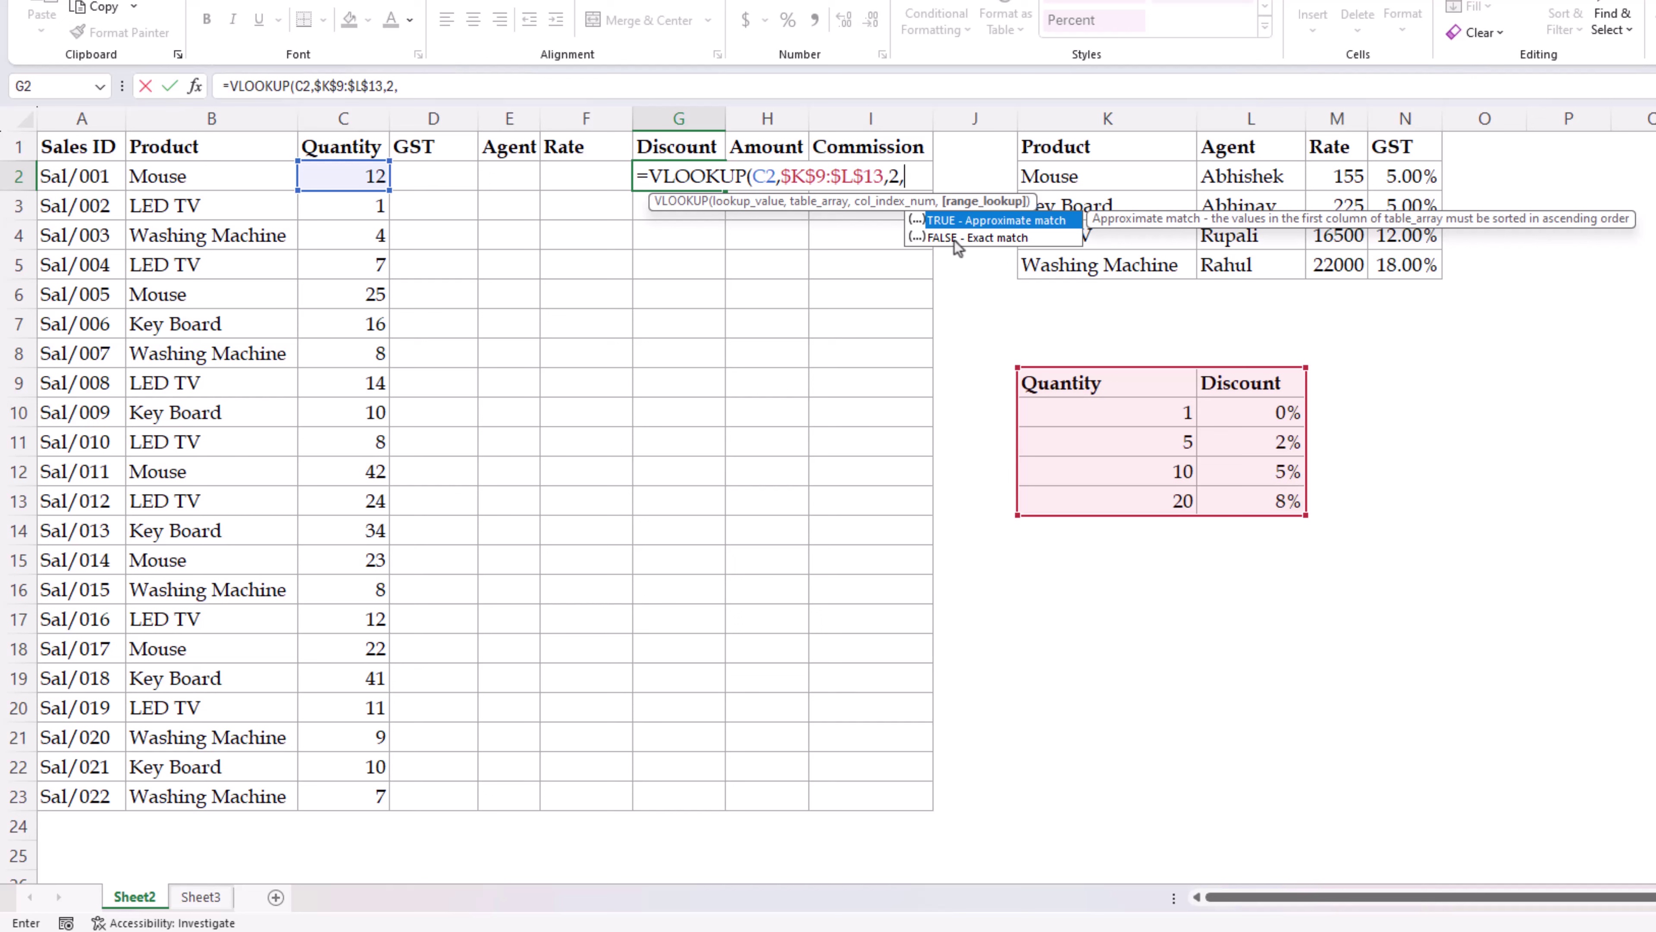
key("Tab")
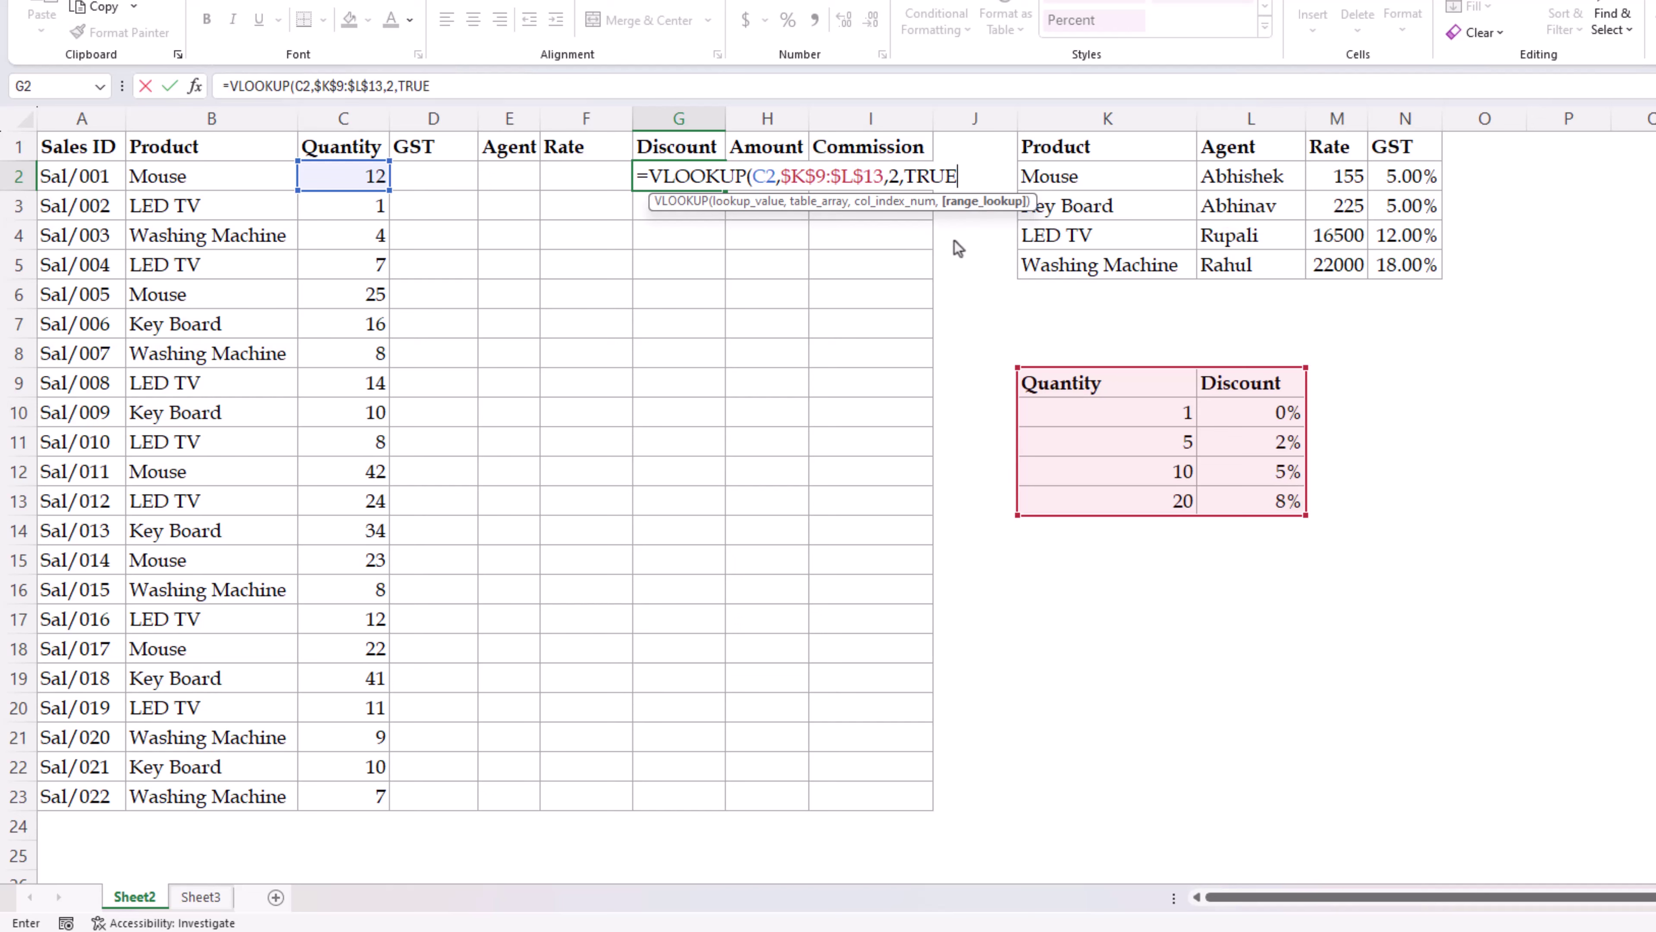
key("Return")
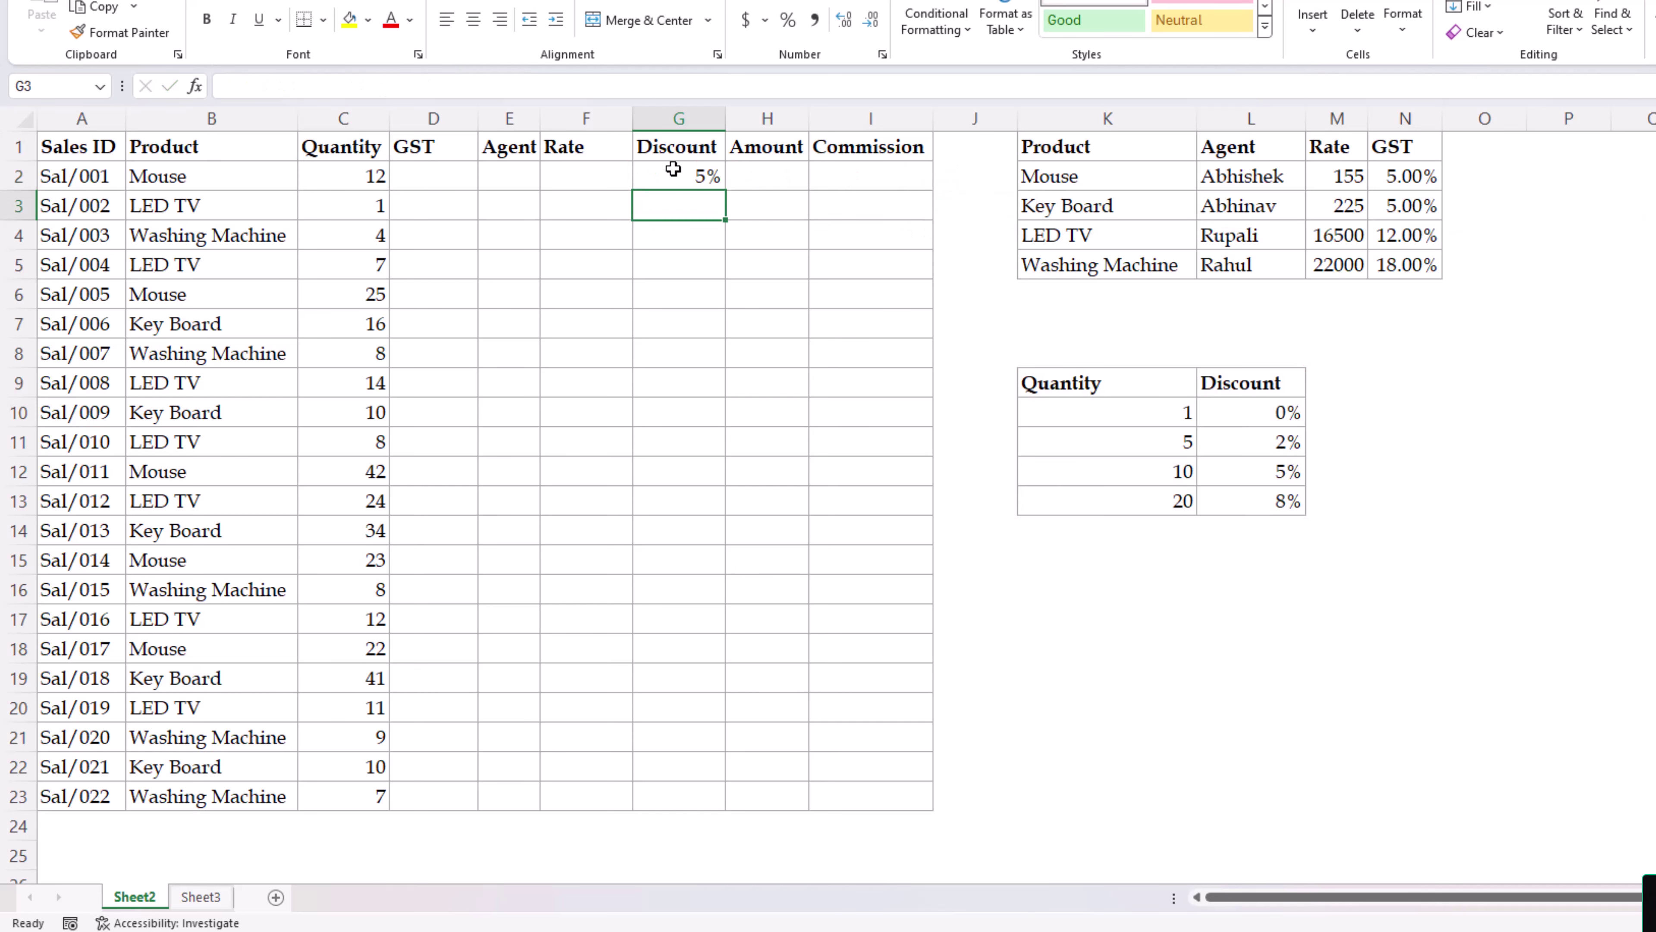
left_click(690, 176)
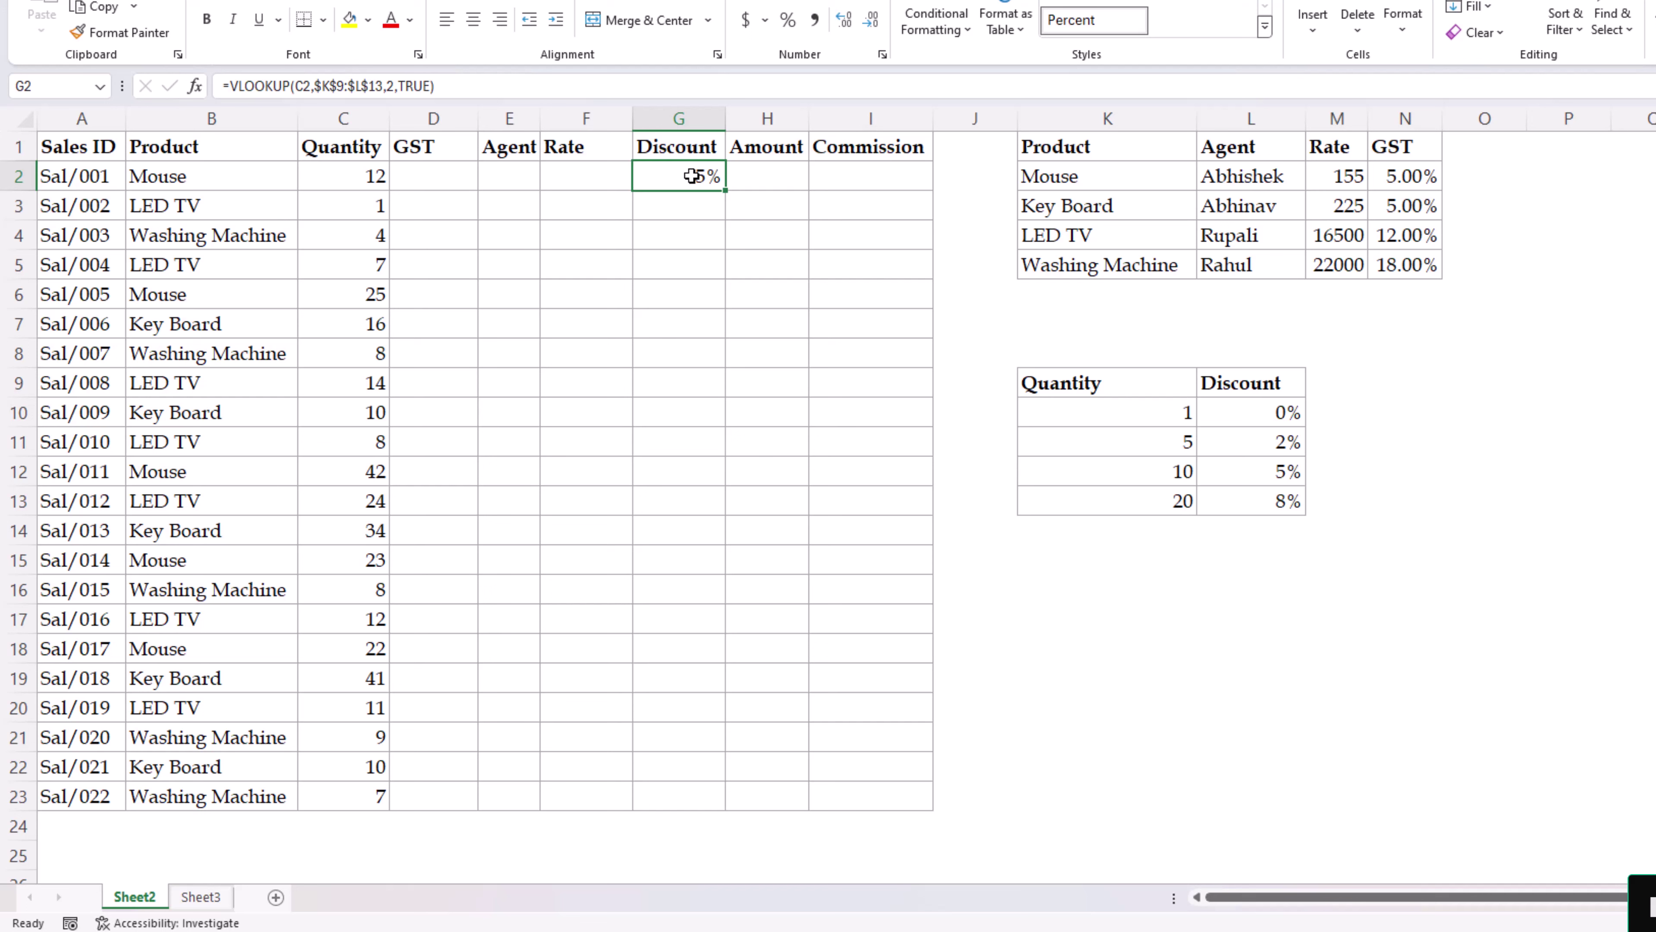
double_click(724, 190)
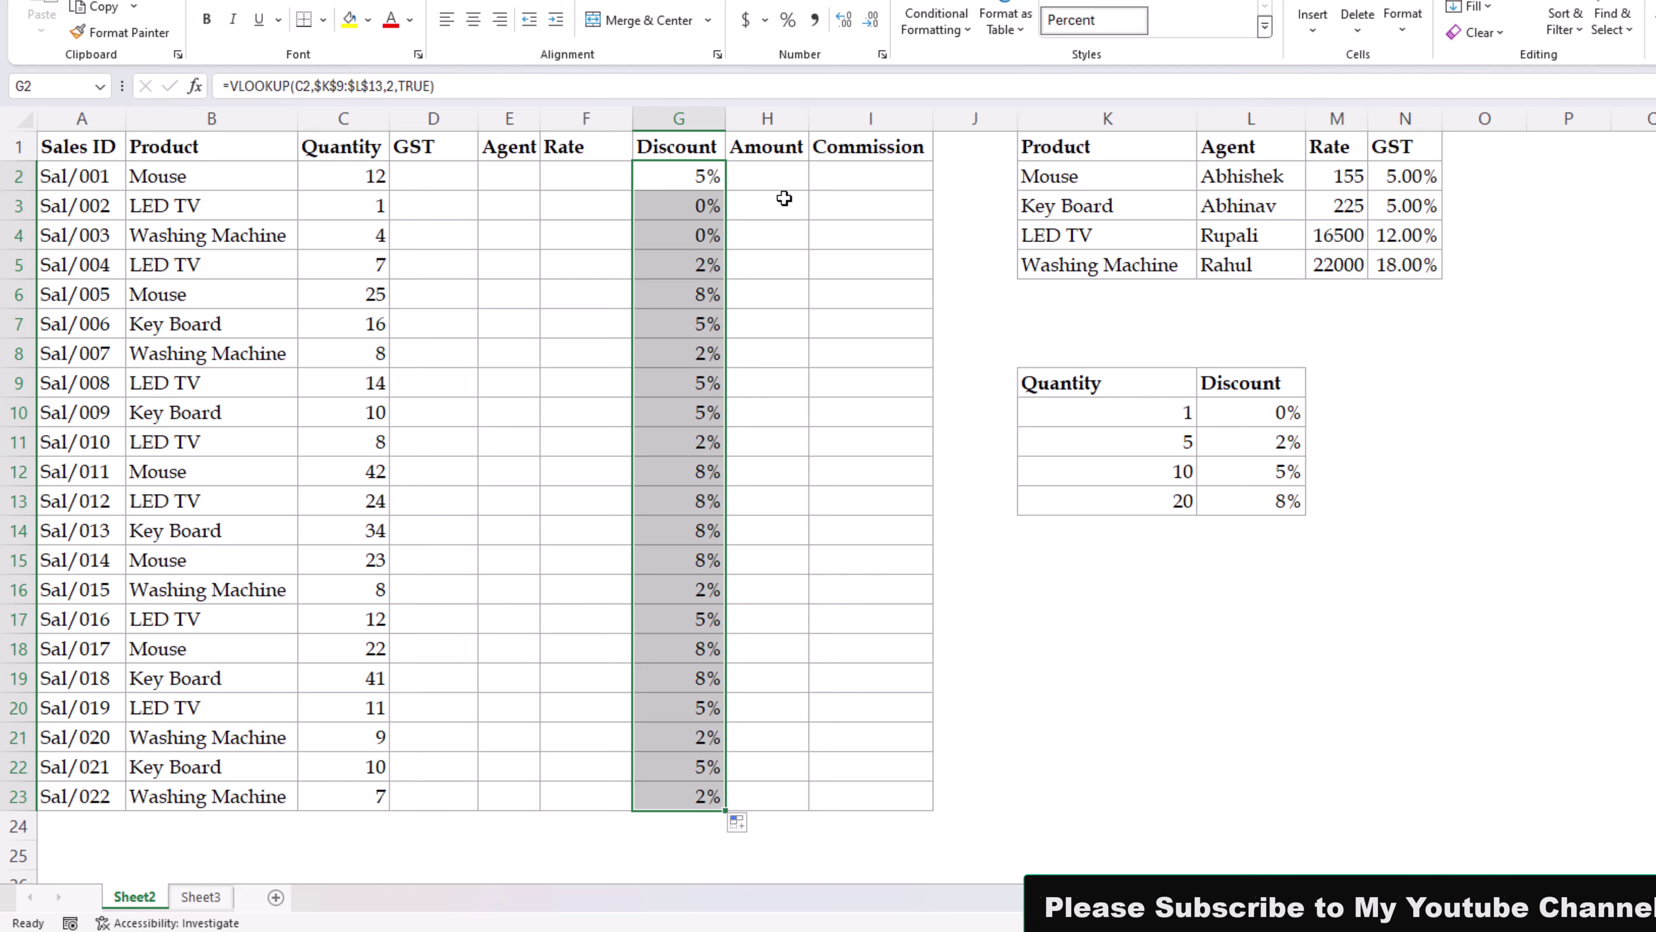
- Compare the product, agent, rate and GST table on Sheet2 with the one on Sheet3, and check the columns still empty
left_click(471, 169)
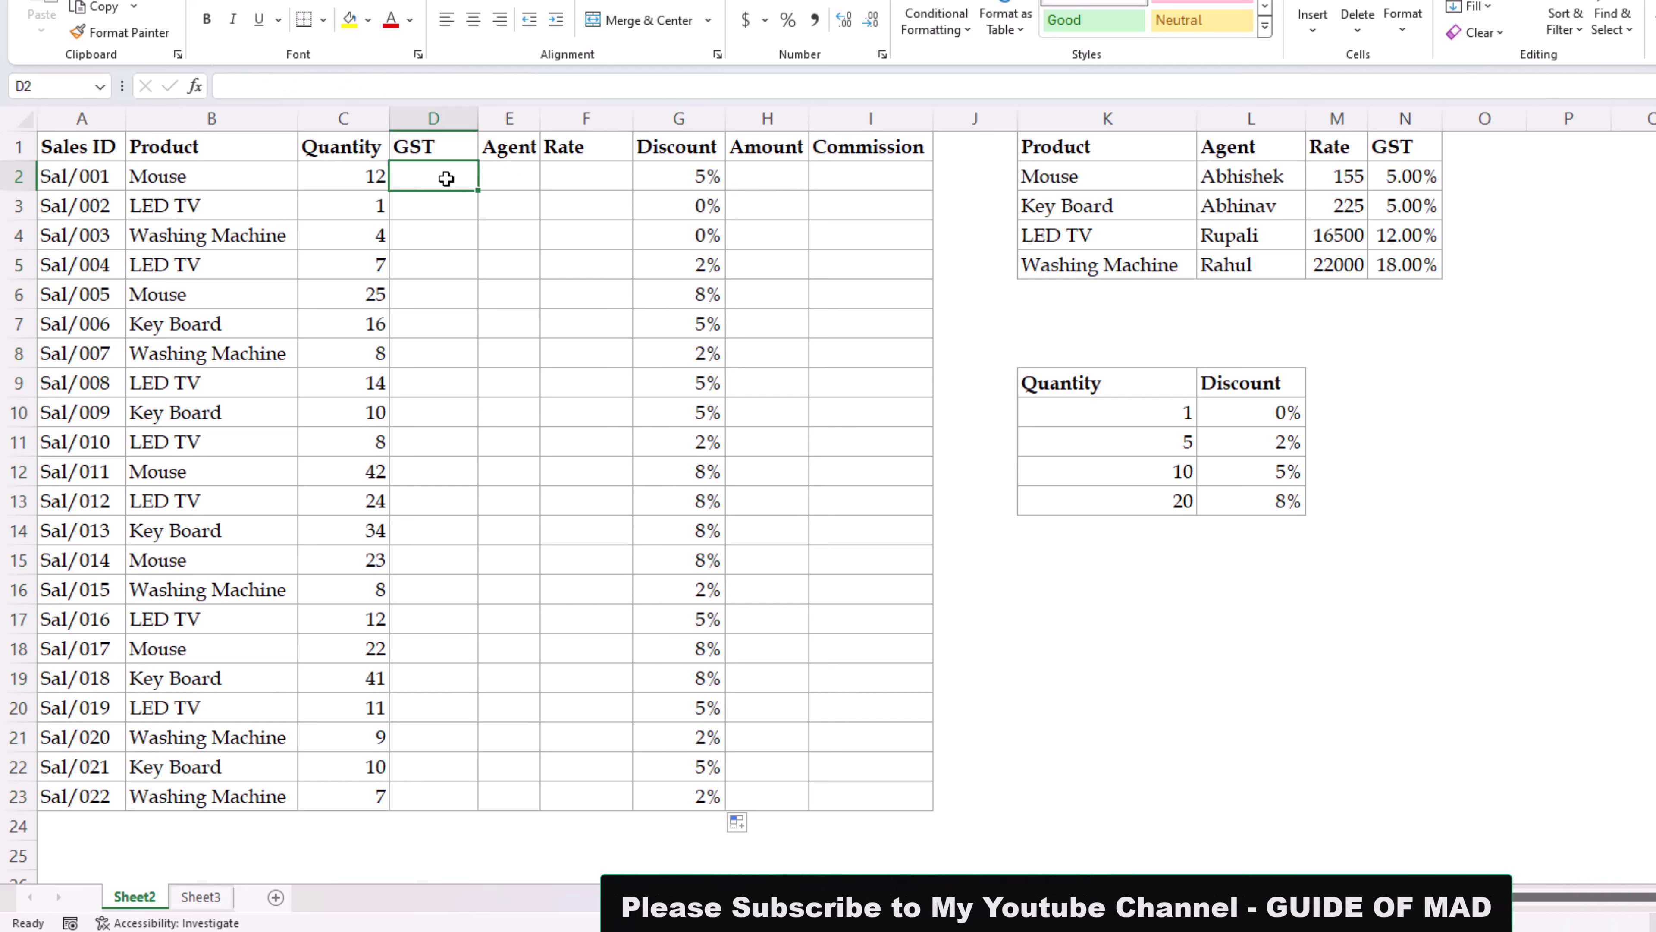
left_click(529, 175)
left_click(578, 178)
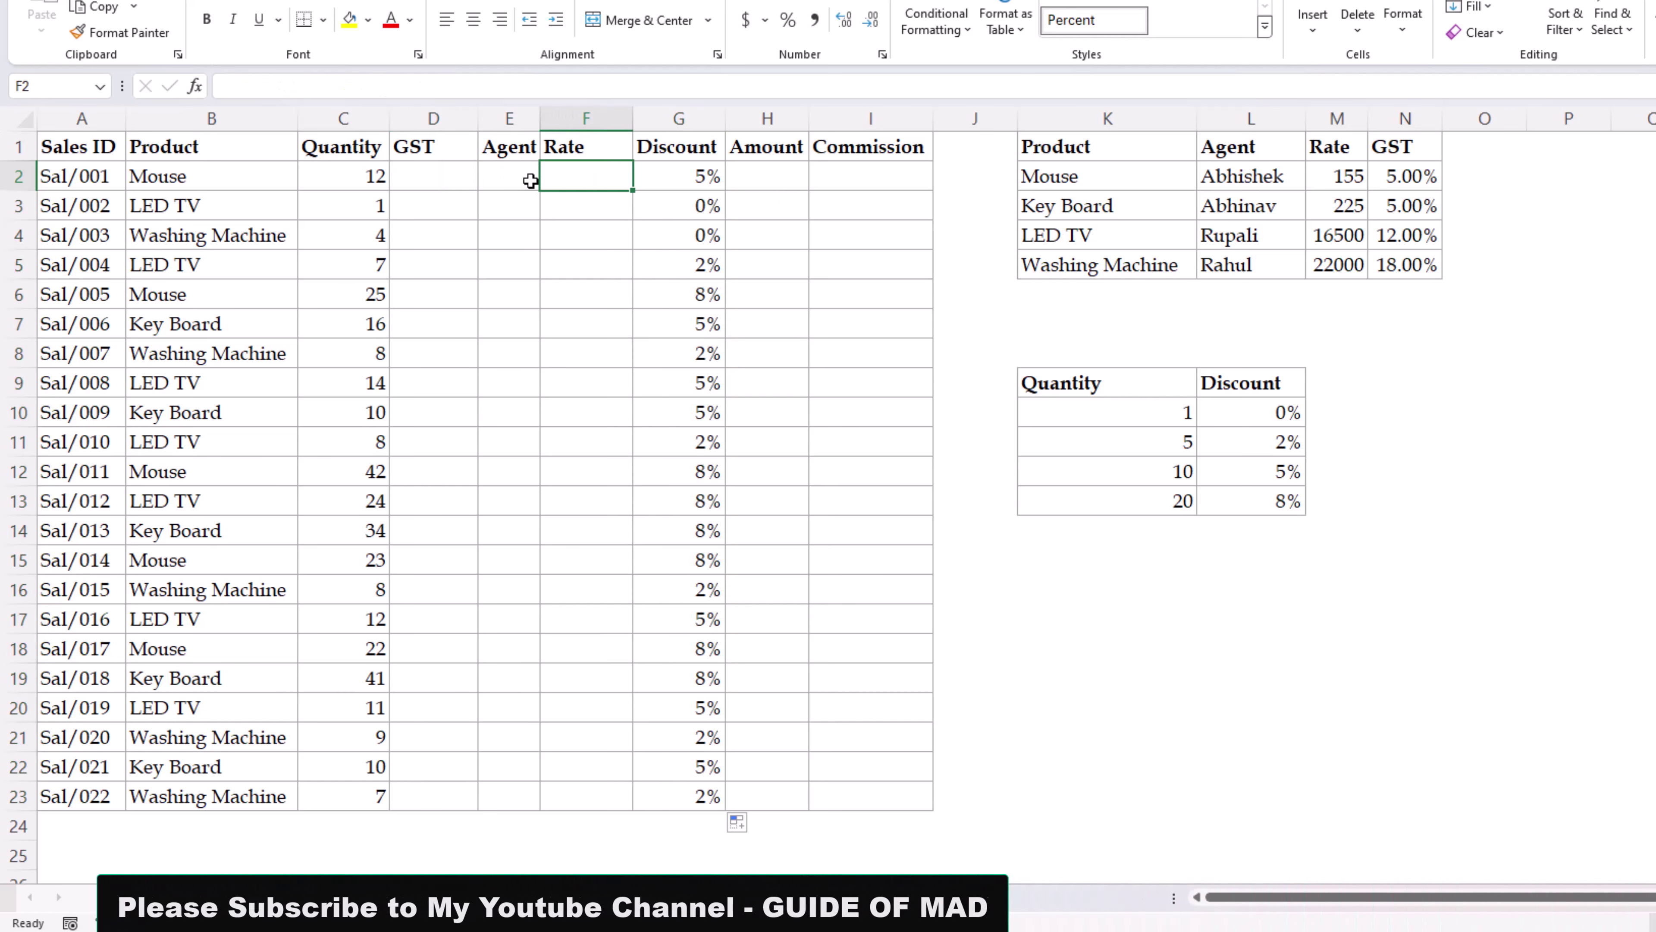
left_click(1103, 174)
left_click(1220, 174)
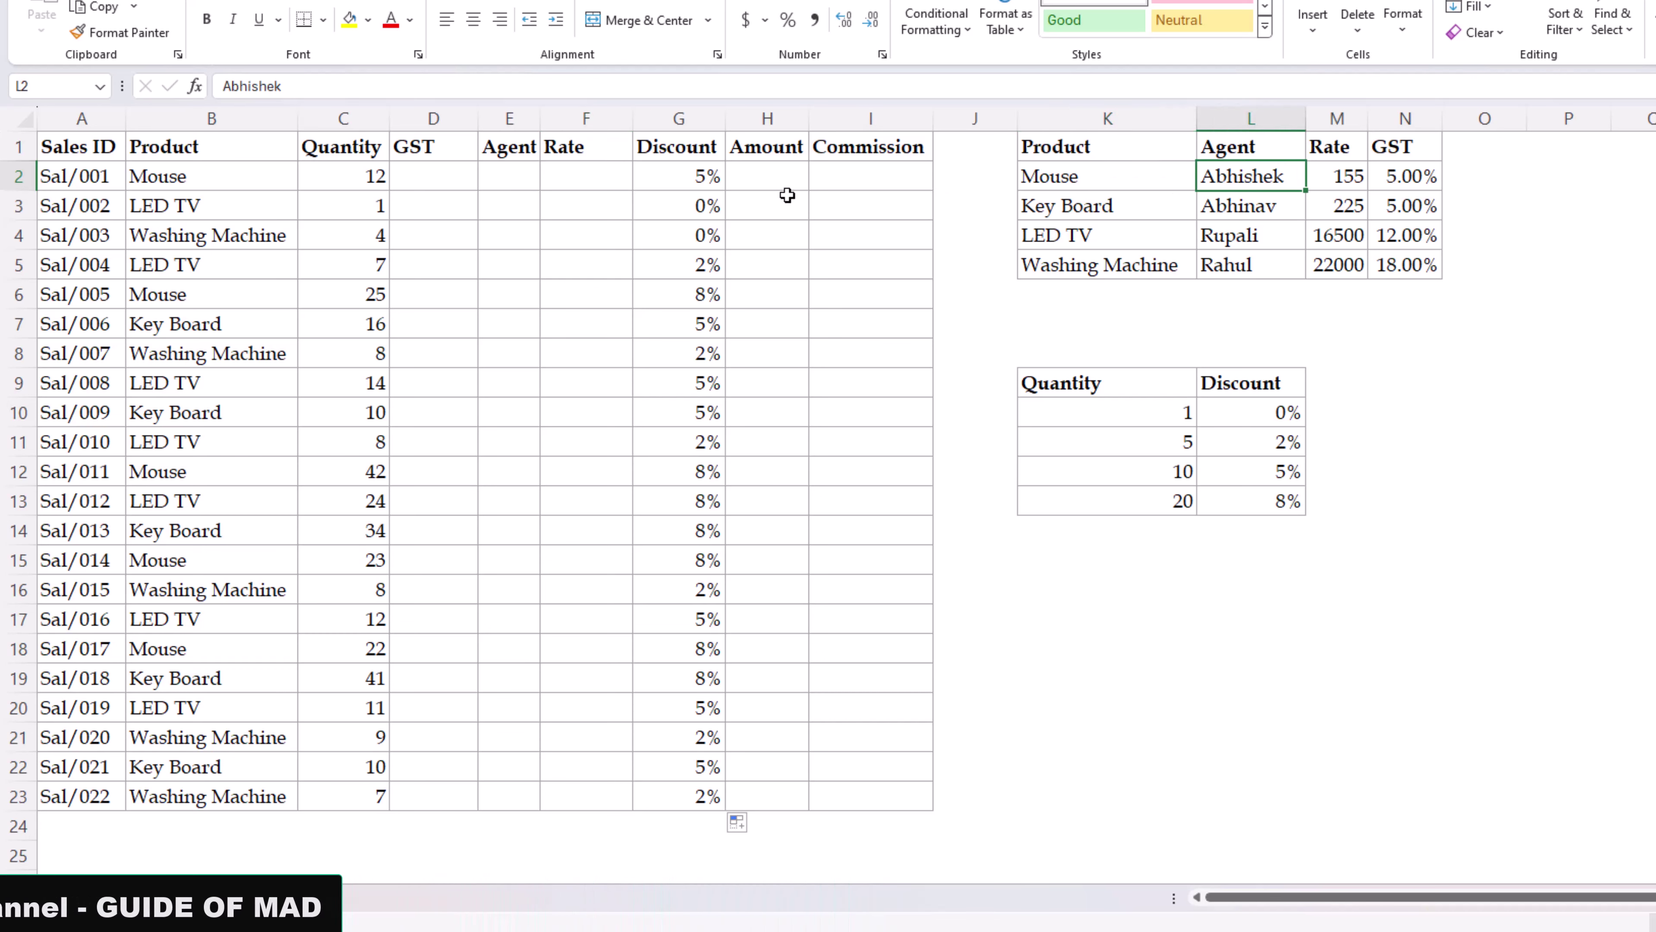
left_click(505, 178)
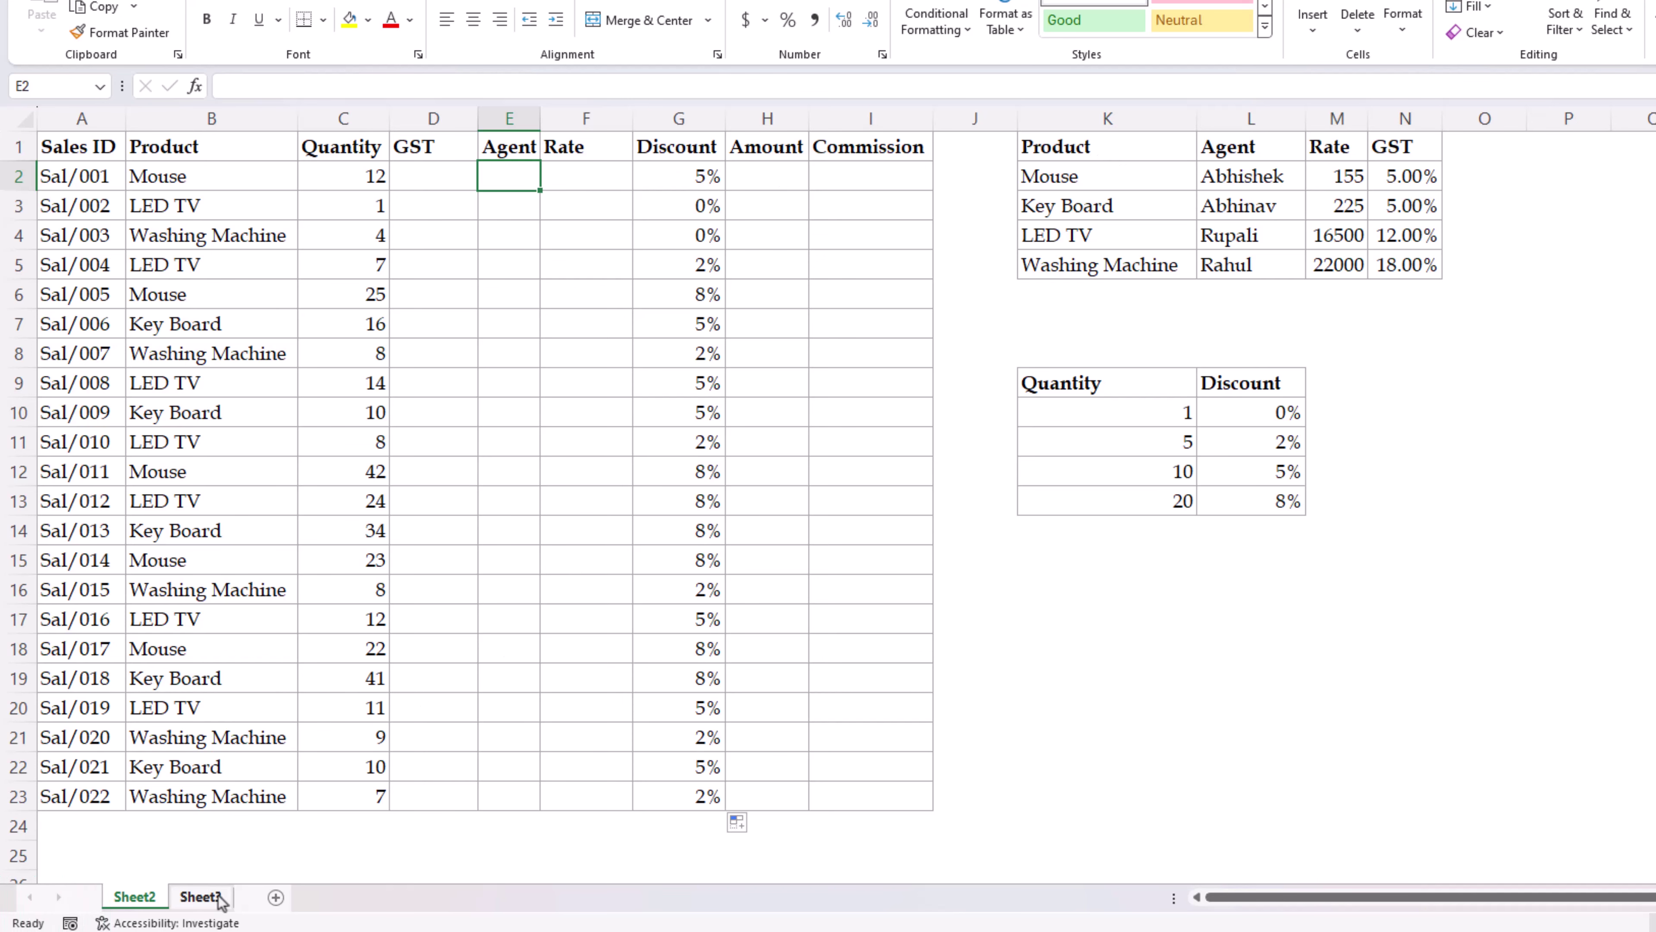
left_click(200, 897)
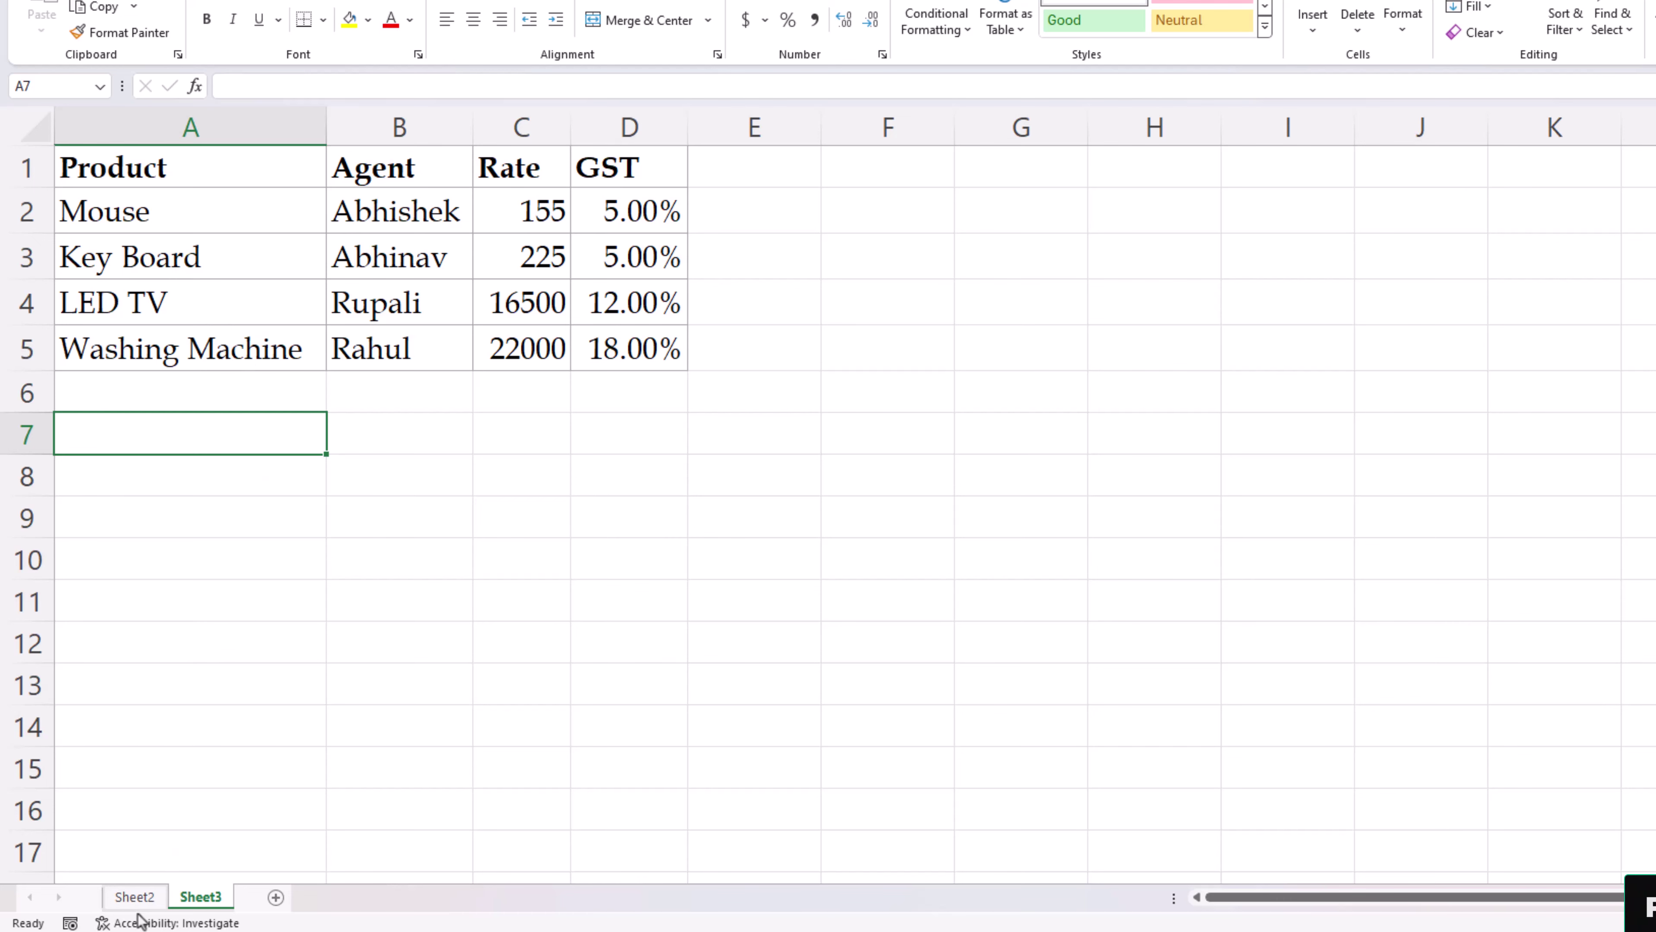
left_click(135, 896)
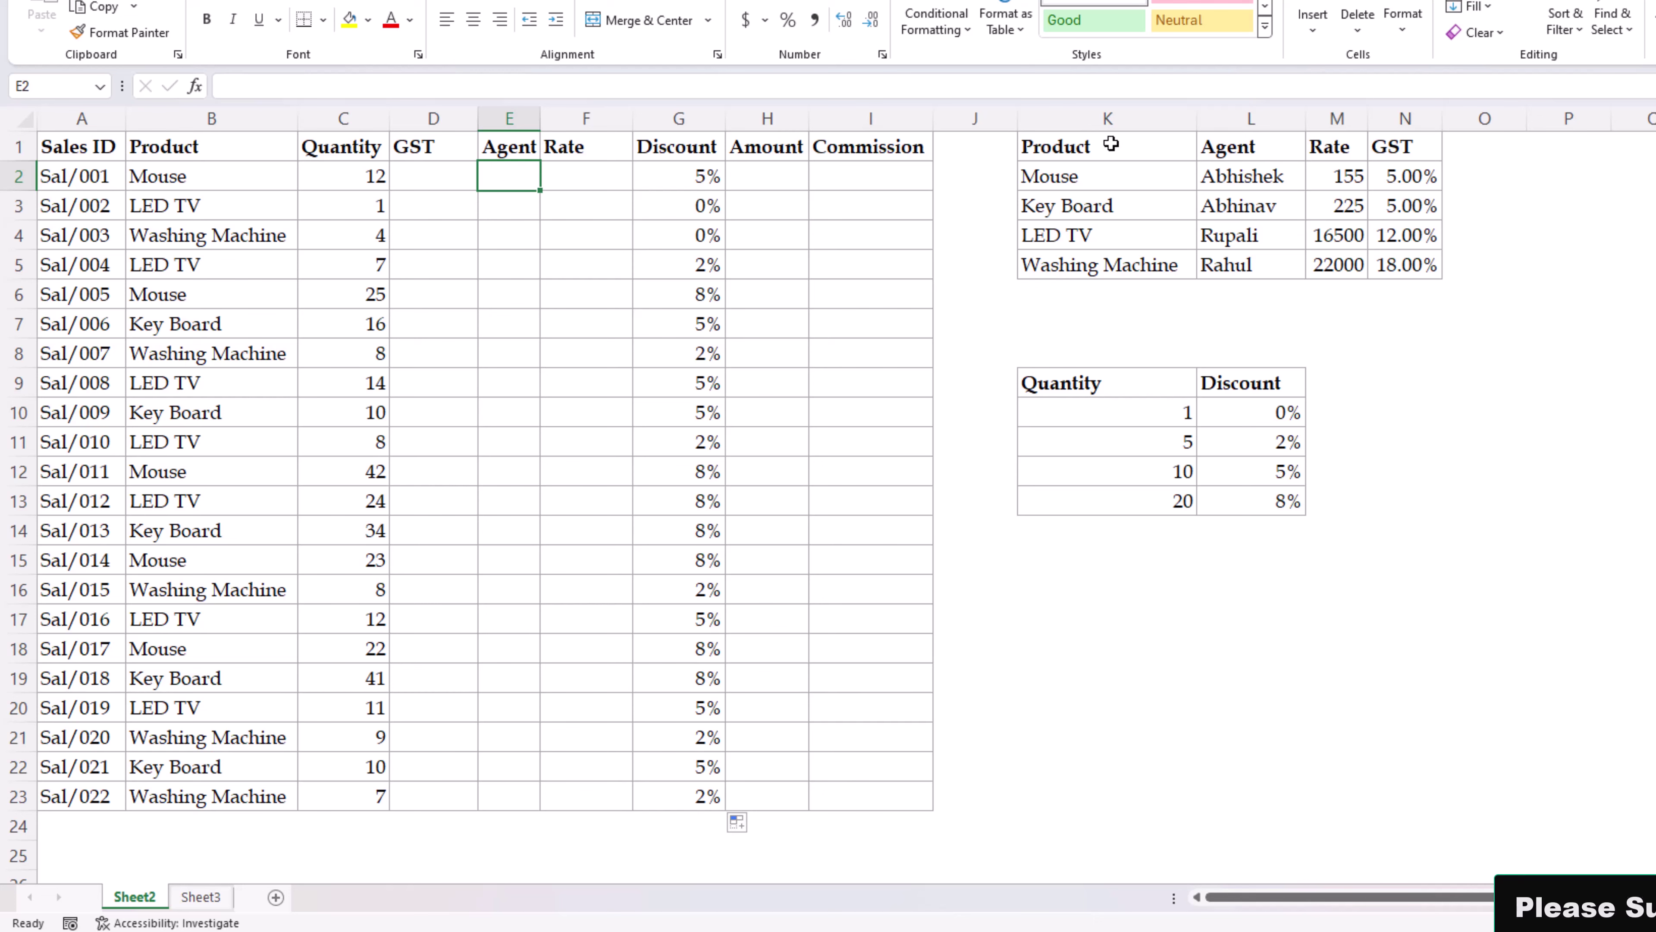
left_click_drag(1110, 144, 1400, 263)
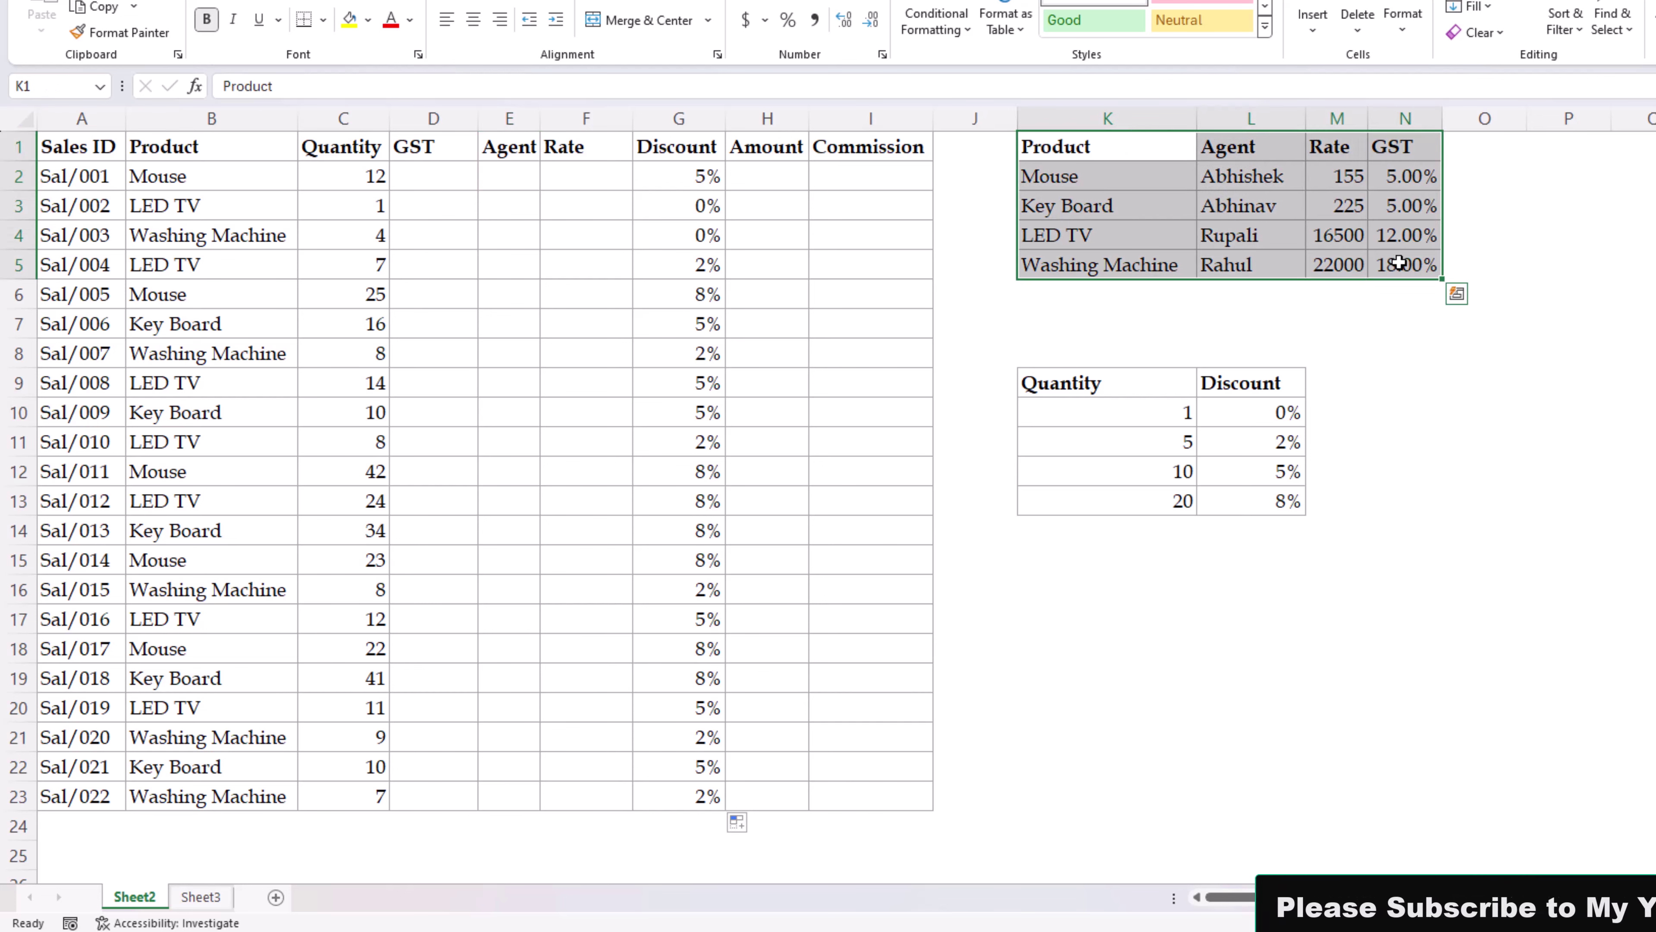
left_click(203, 897)
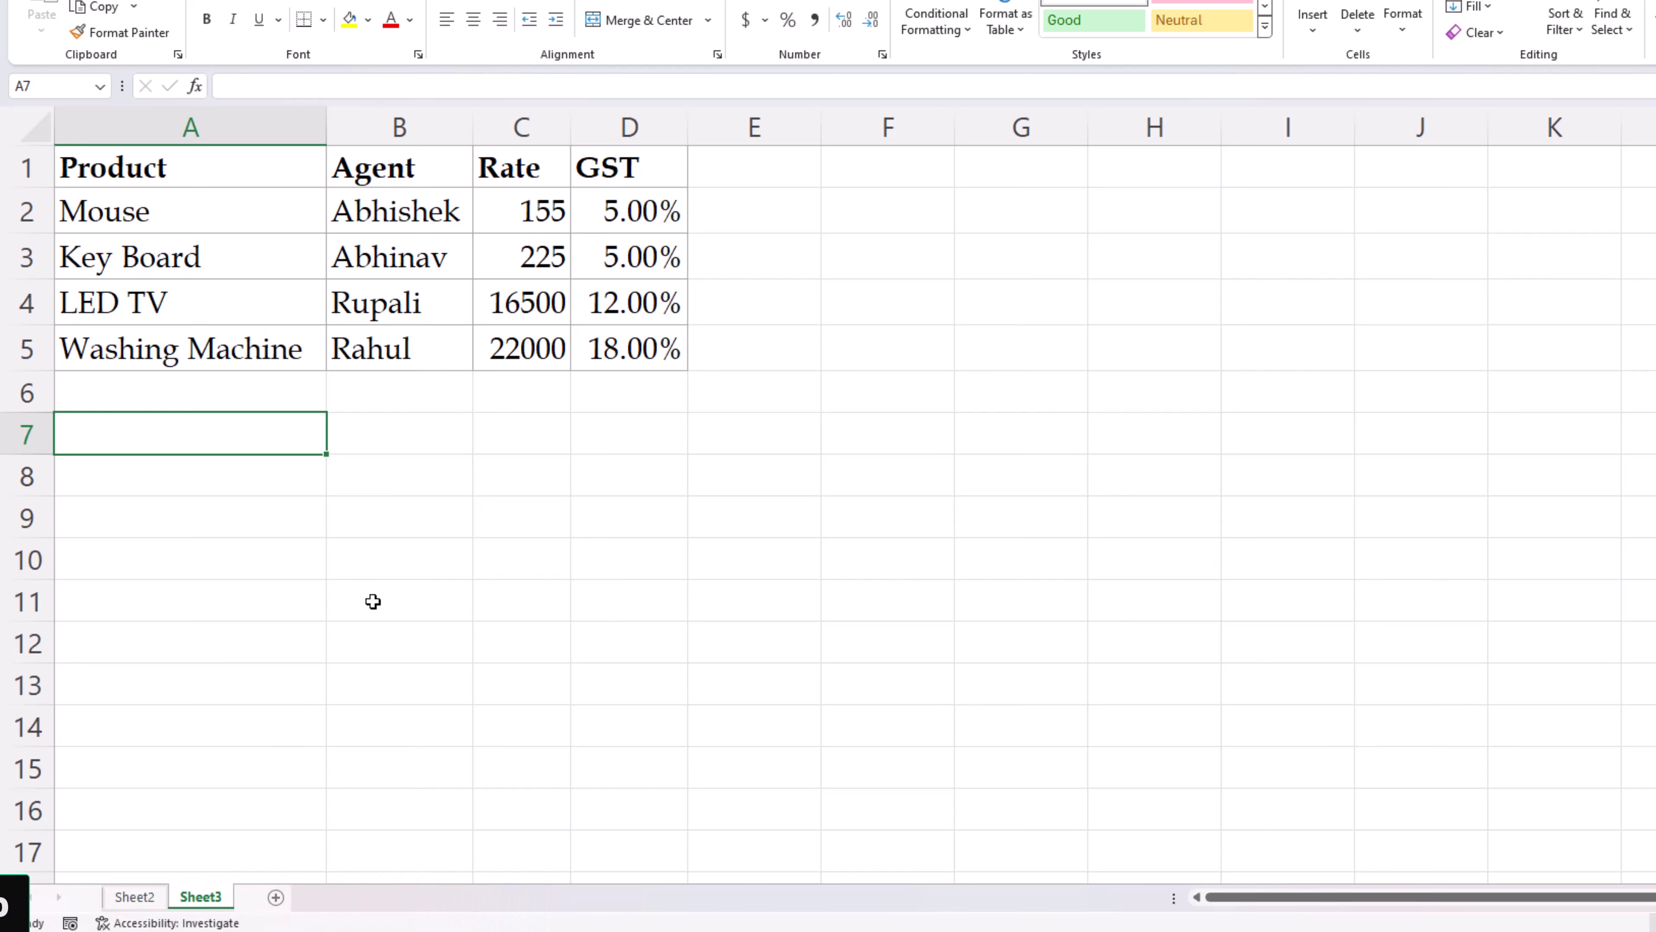
left_click(144, 900)
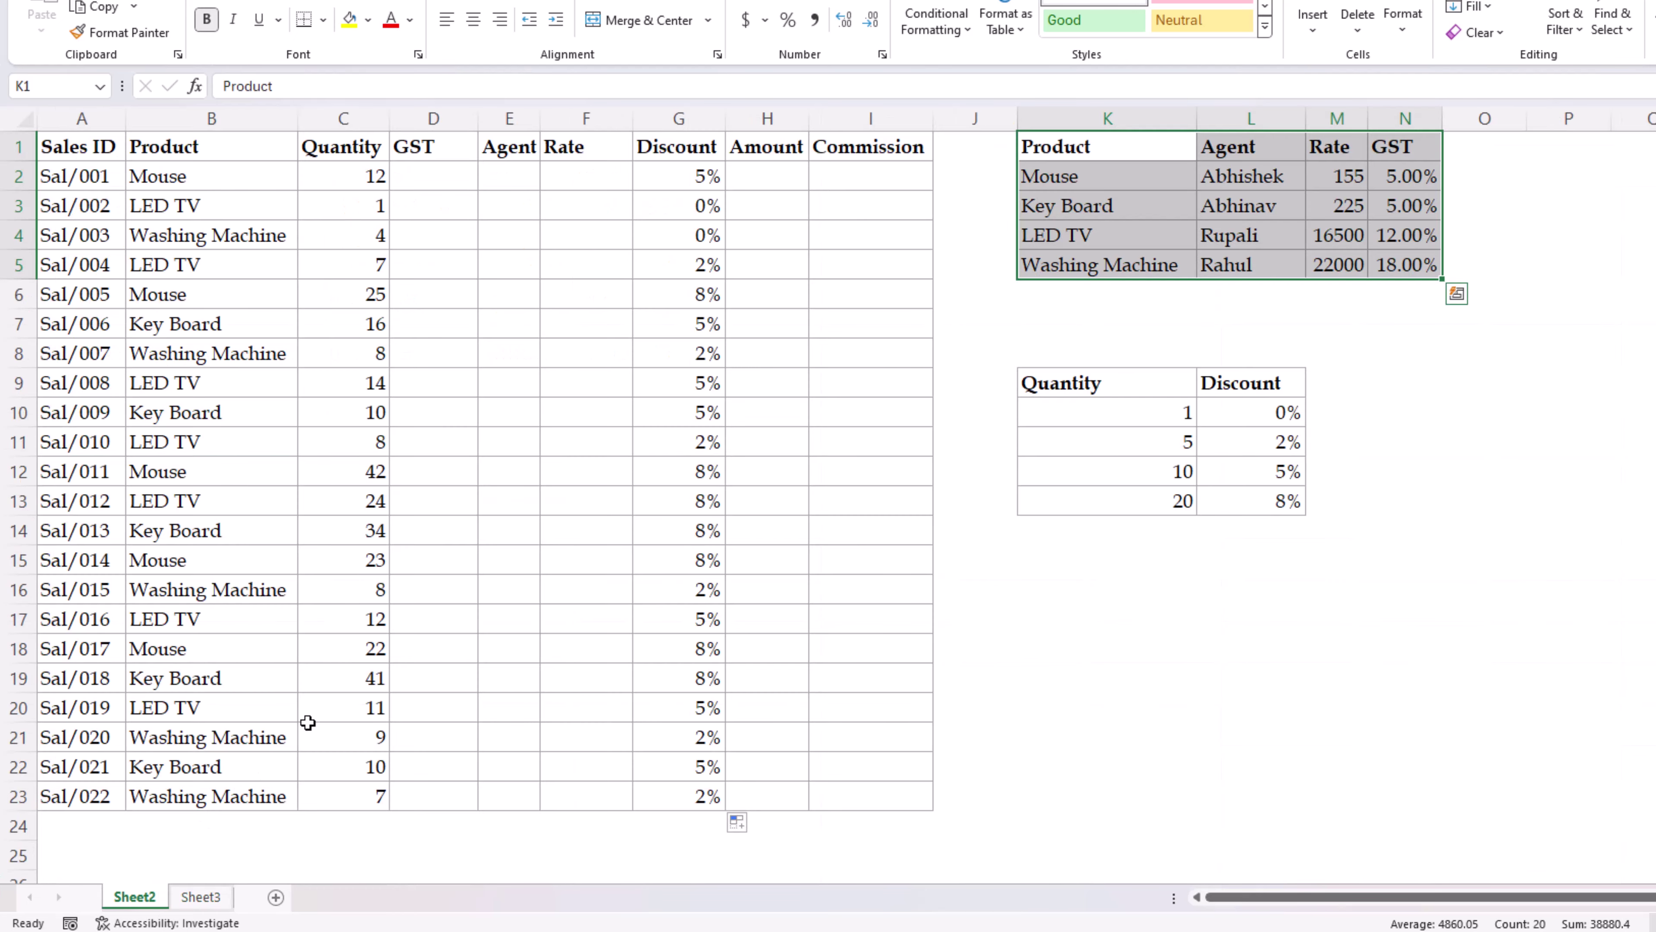
left_click(446, 172)
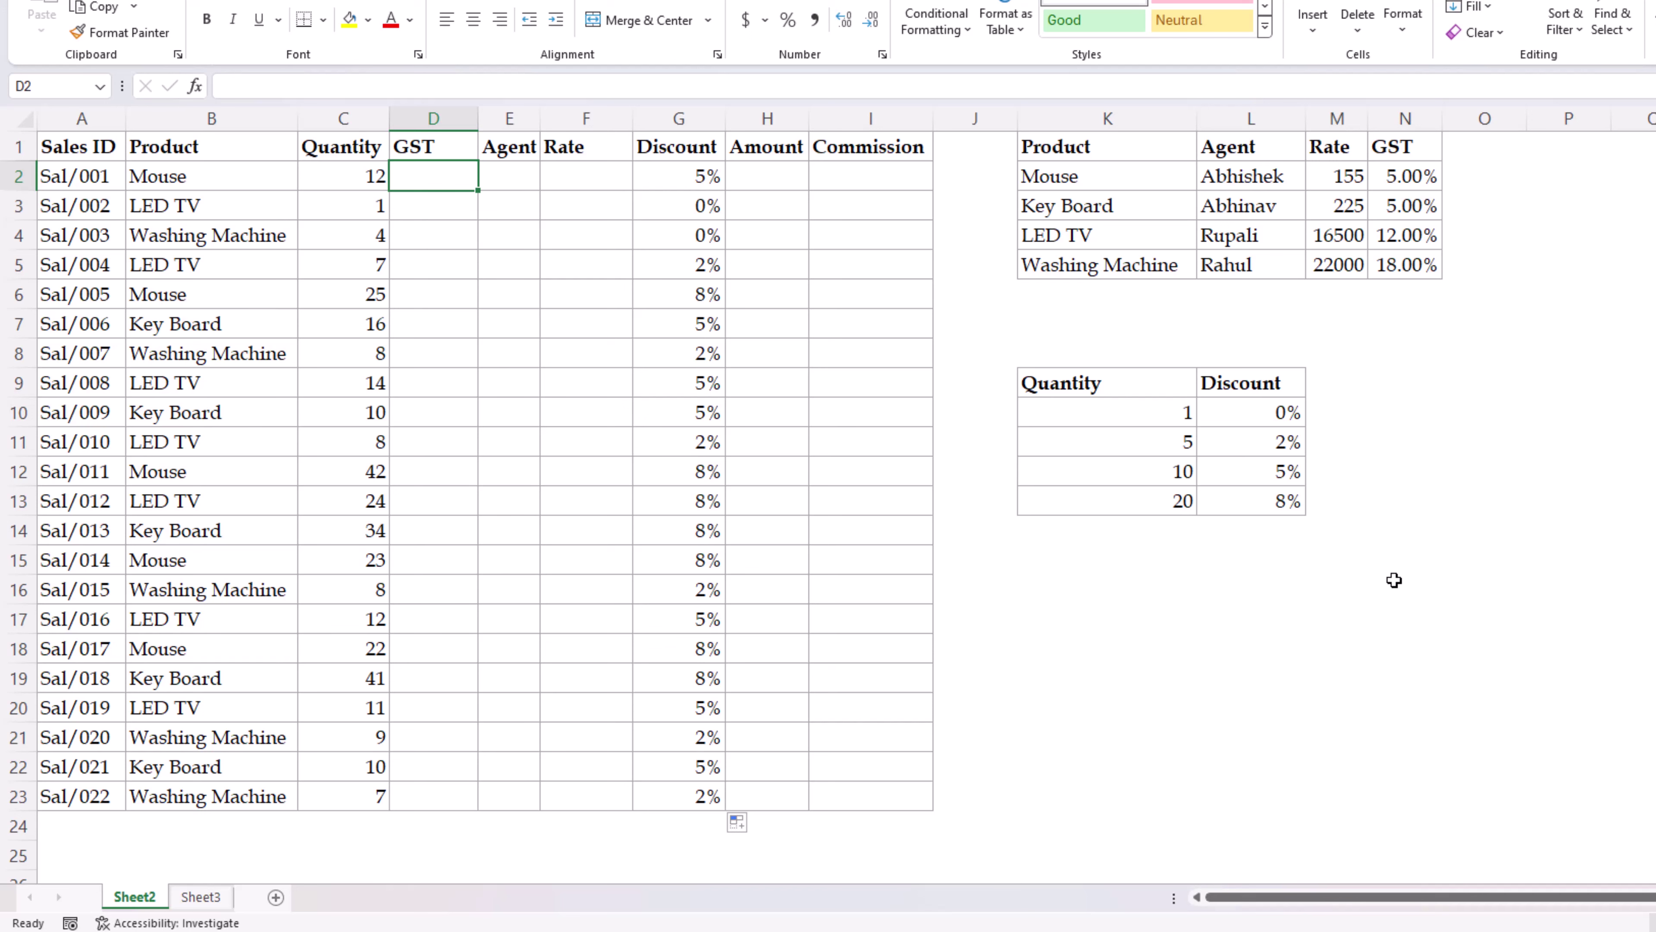
type("=vl")
key("Tab")
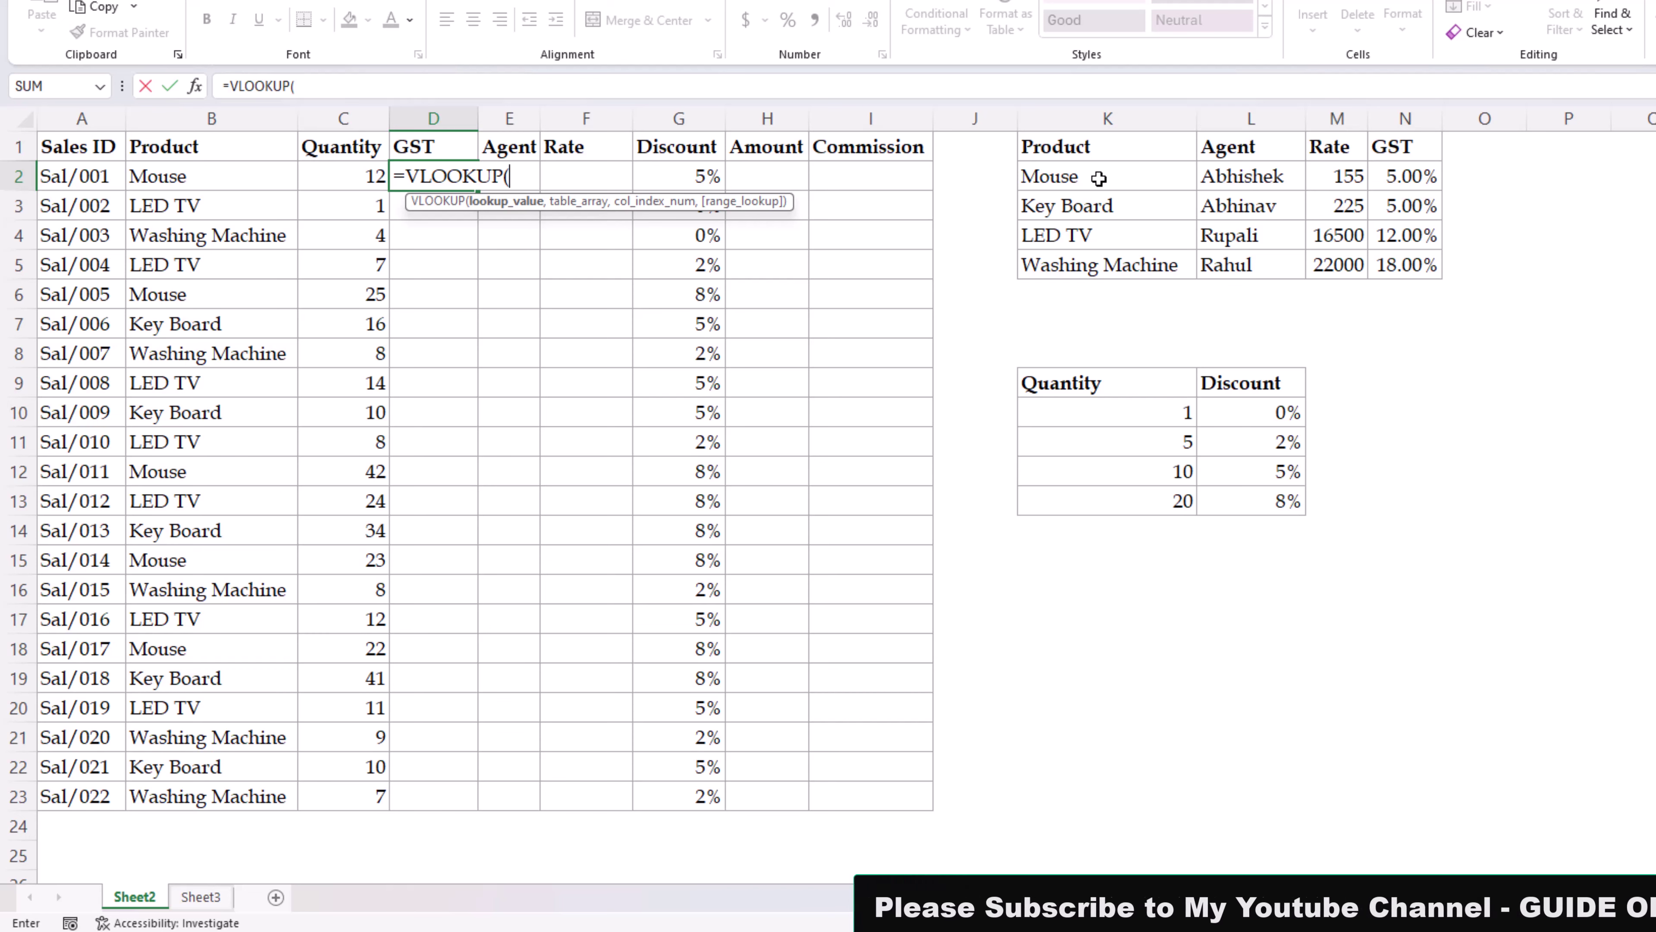
left_click(186, 182)
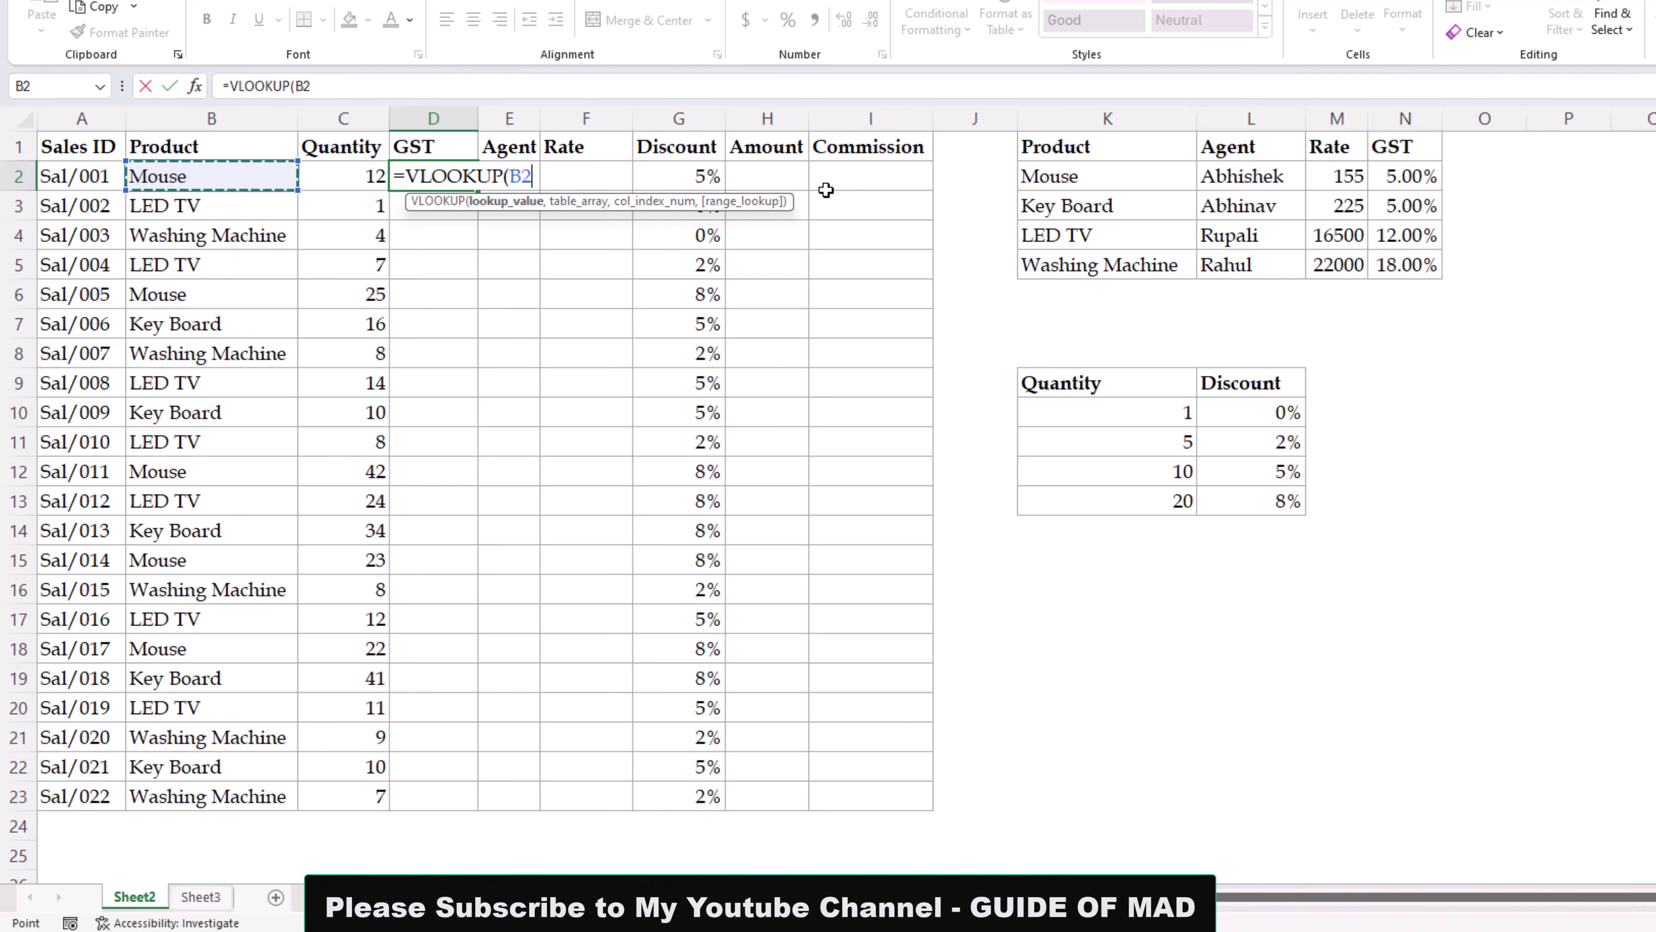
key("Escape")
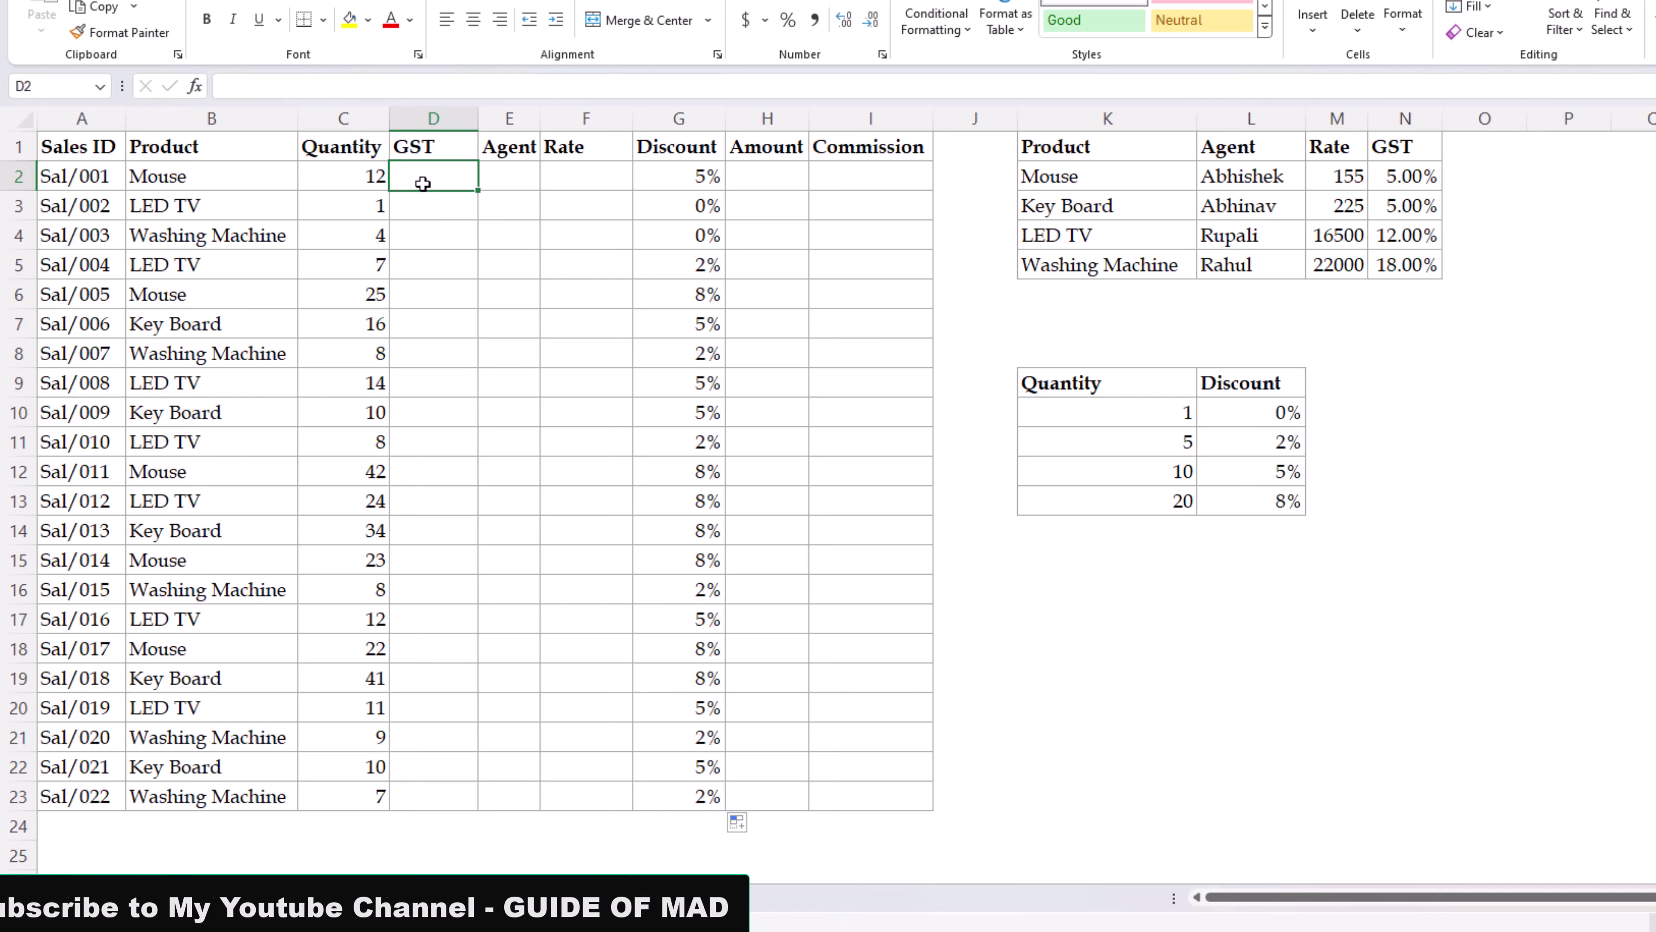
- Enter =B2 in D2, fill it across to F2 and check the shifted reference in E2
type("=")
left_click(213, 177)
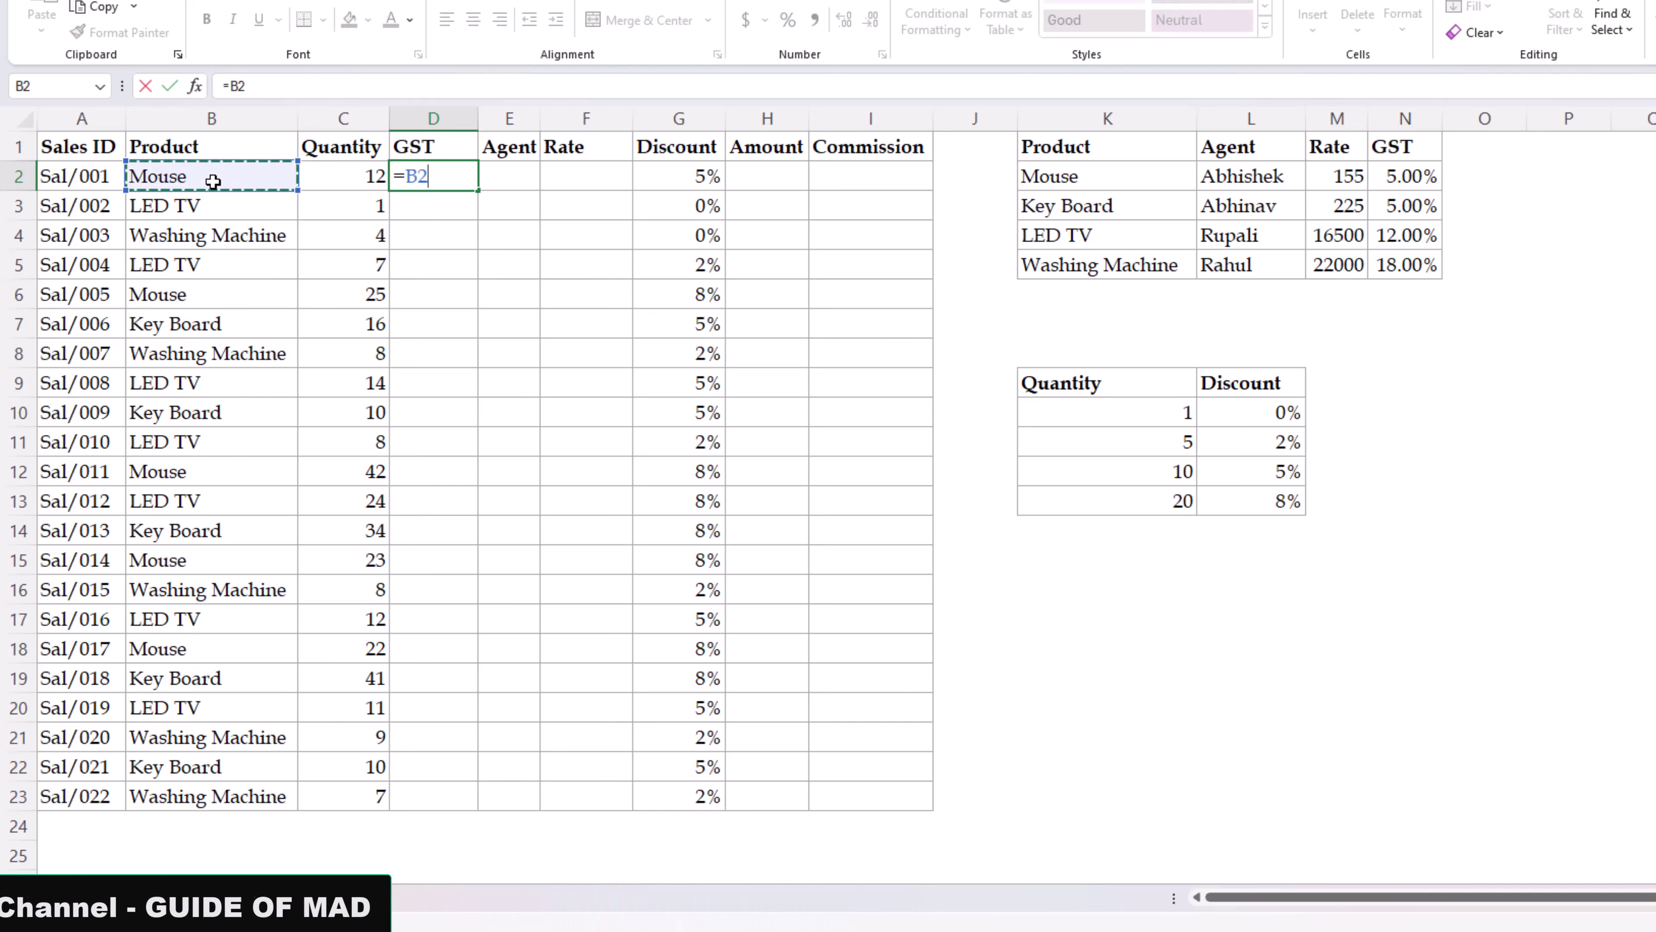
key("Return")
left_click(427, 181)
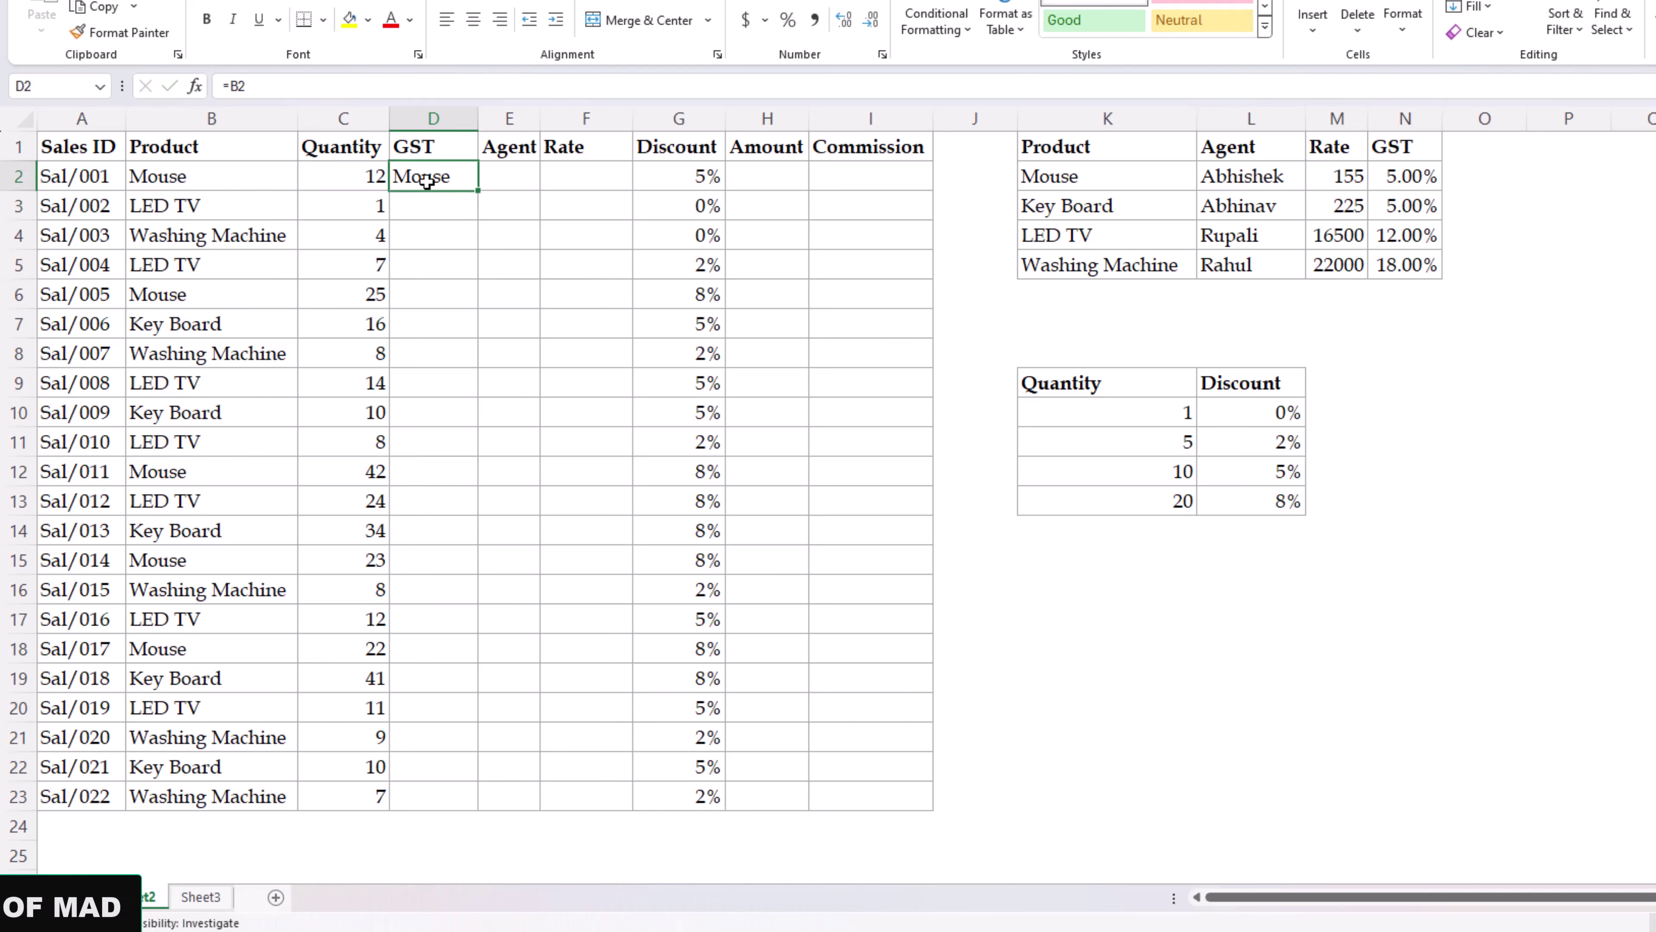
left_click_drag(656, 198, 652, 196)
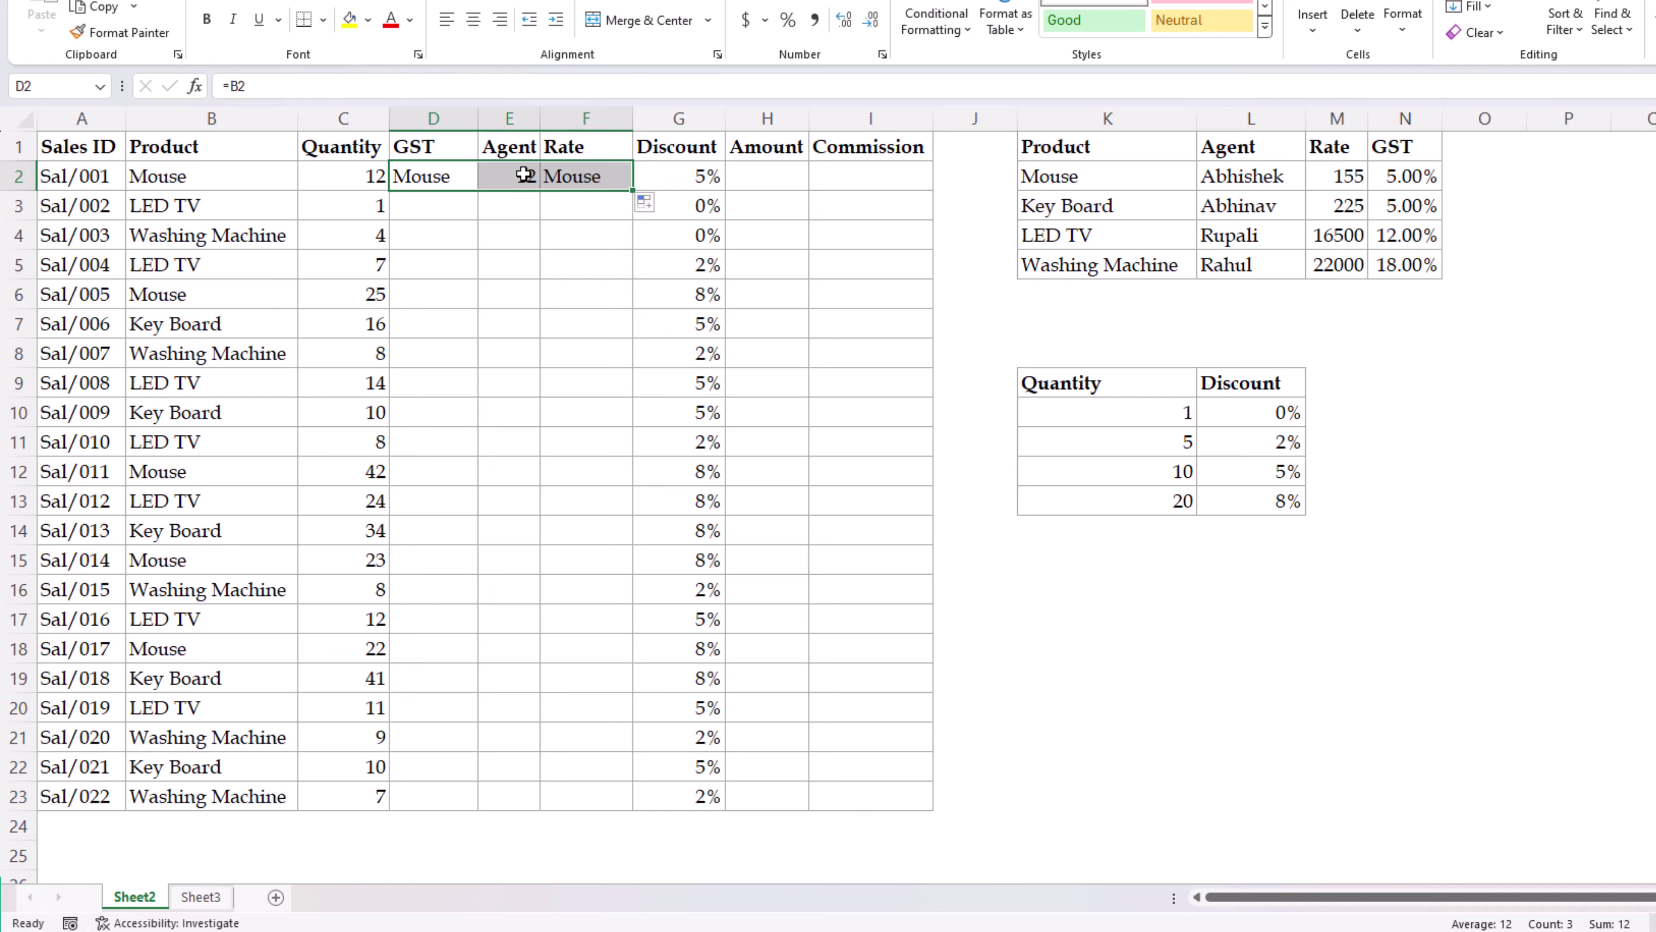
left_click(525, 174)
double_click(525, 175)
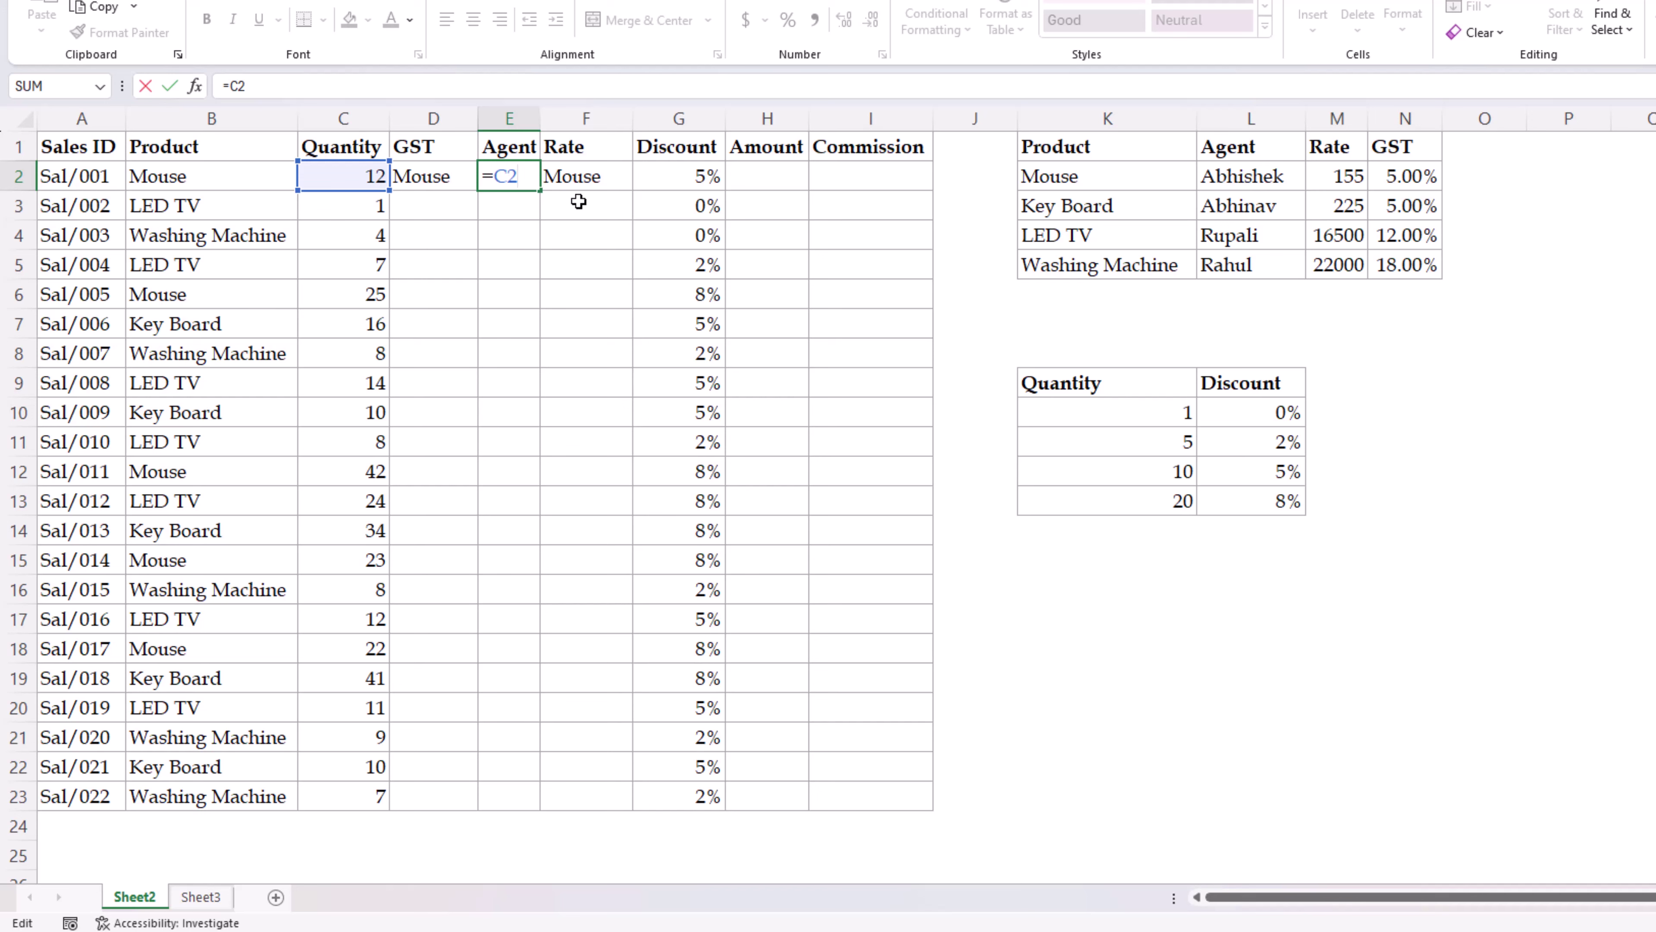
key("Escape")
- Change D2's formula to =$B2, fill it across to F2 and check the references in E2 and F2
double_click(440, 186)
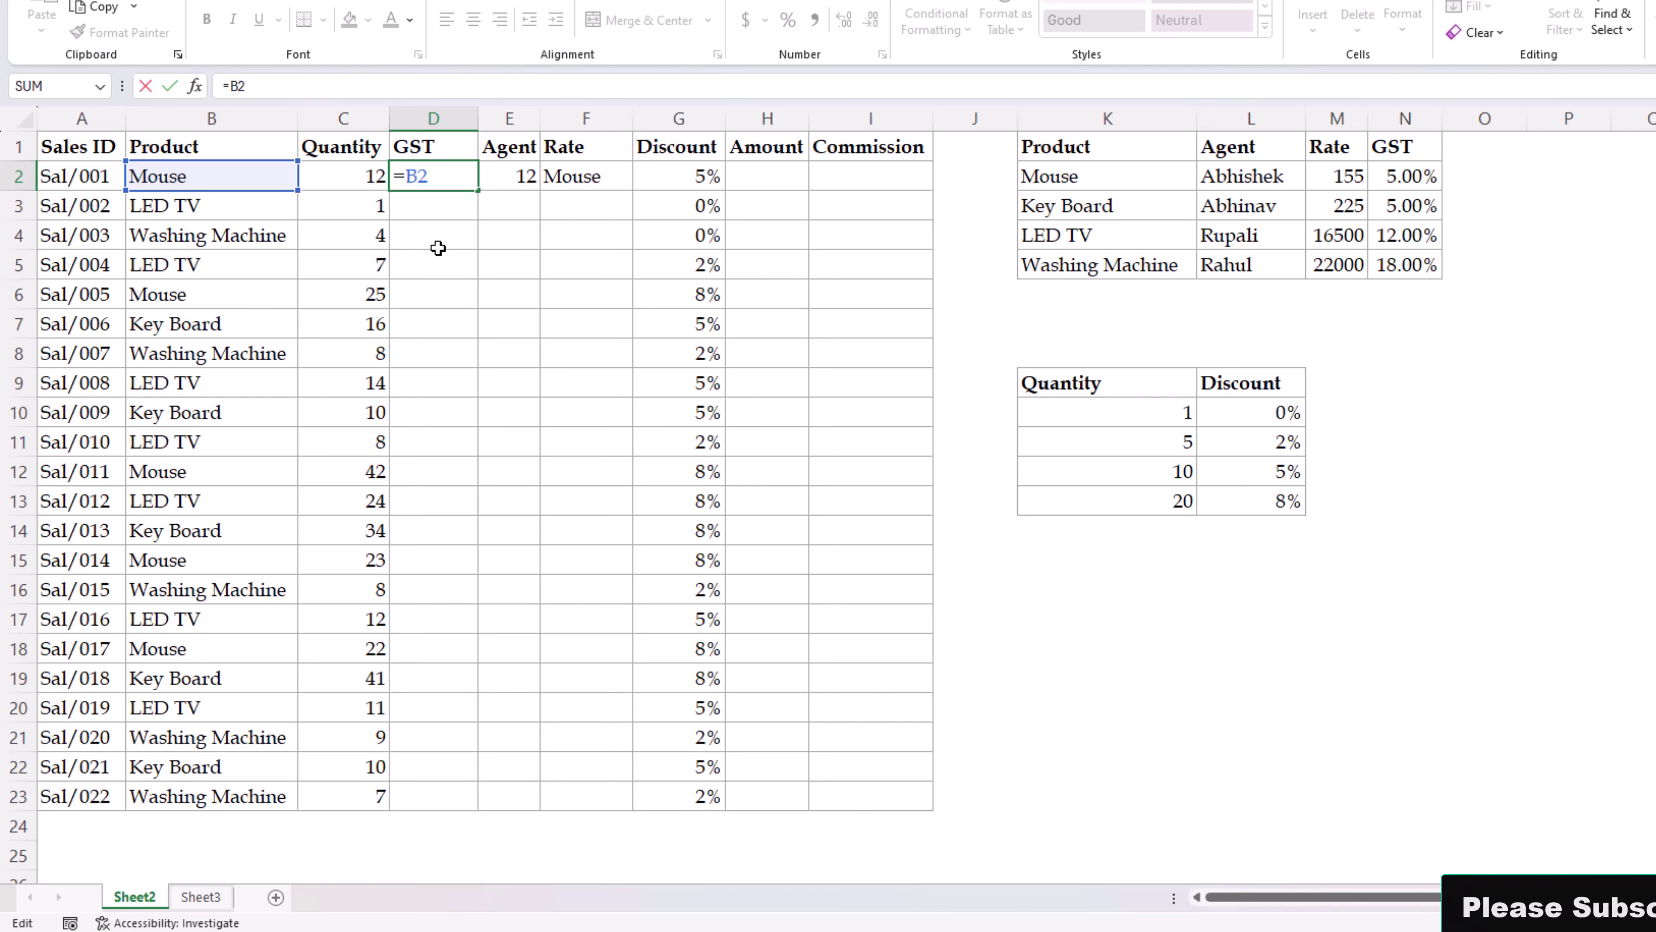
key("F4")
key("F4")
key("F4")
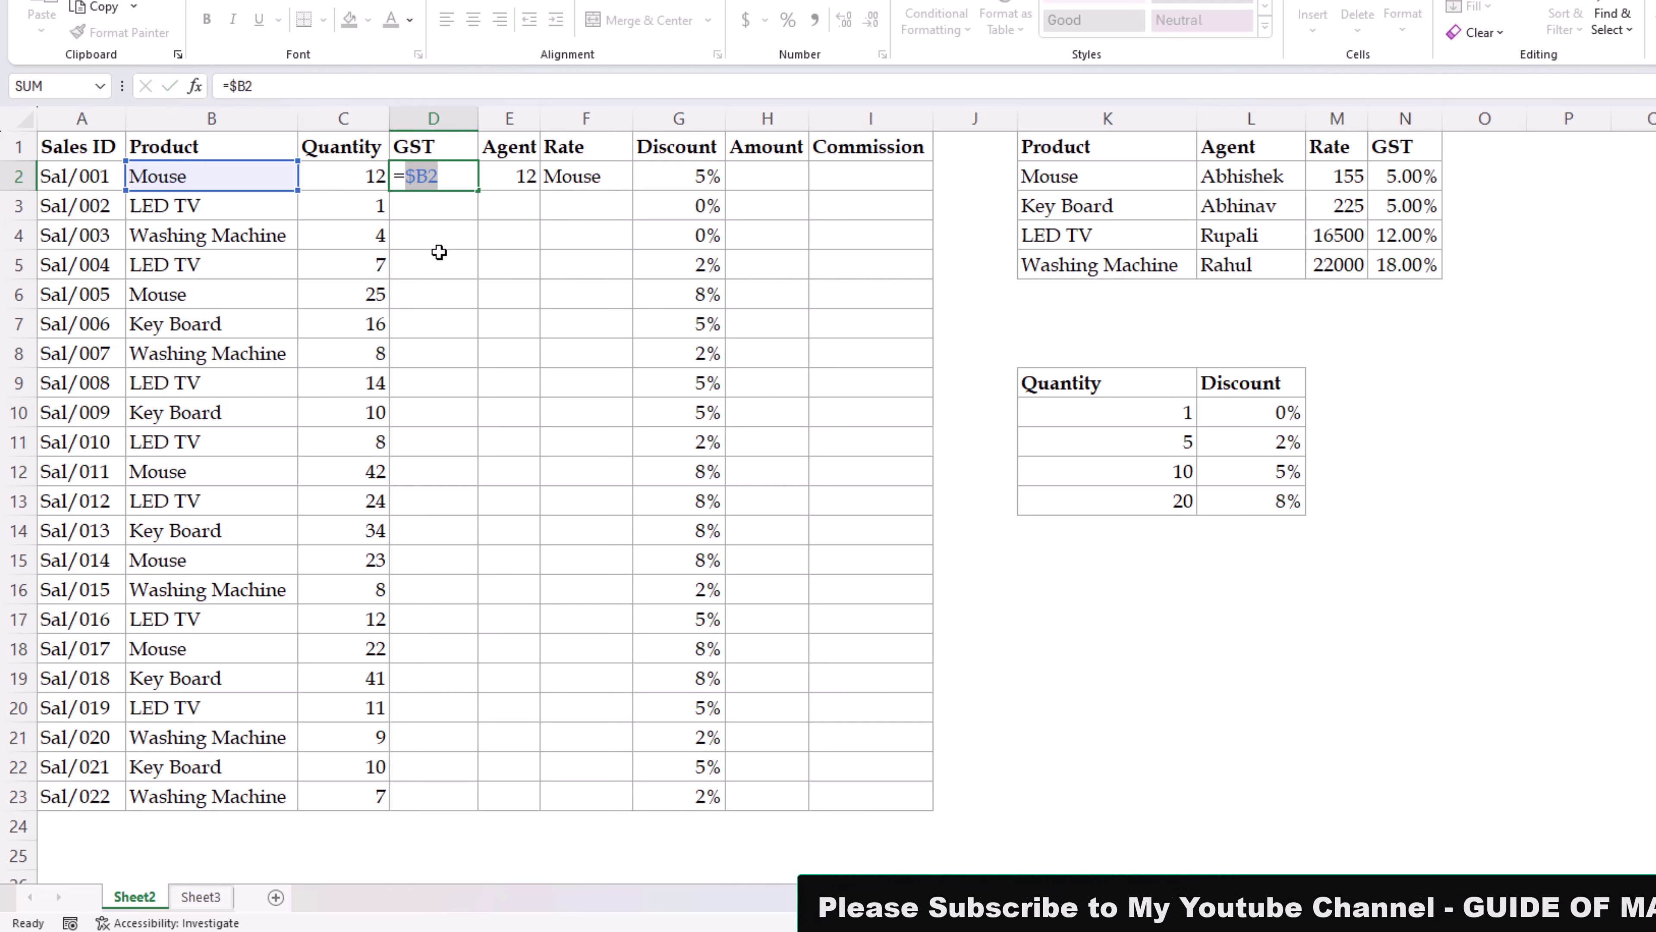
key("Return")
left_click(441, 185)
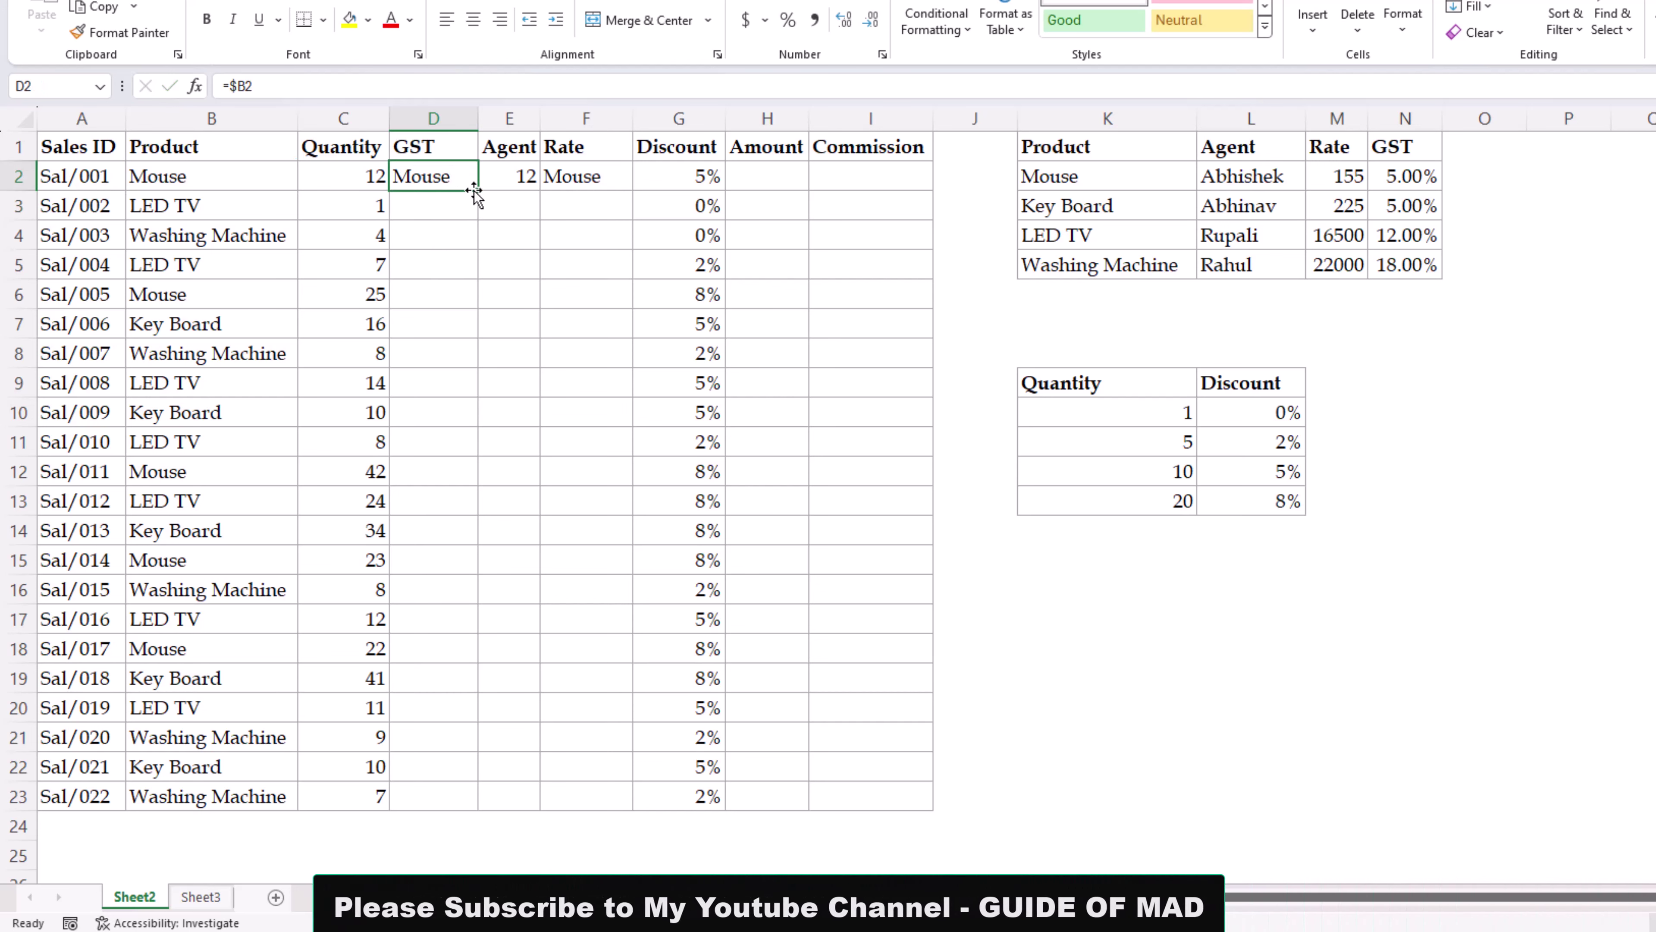
left_click_drag(478, 191, 626, 196)
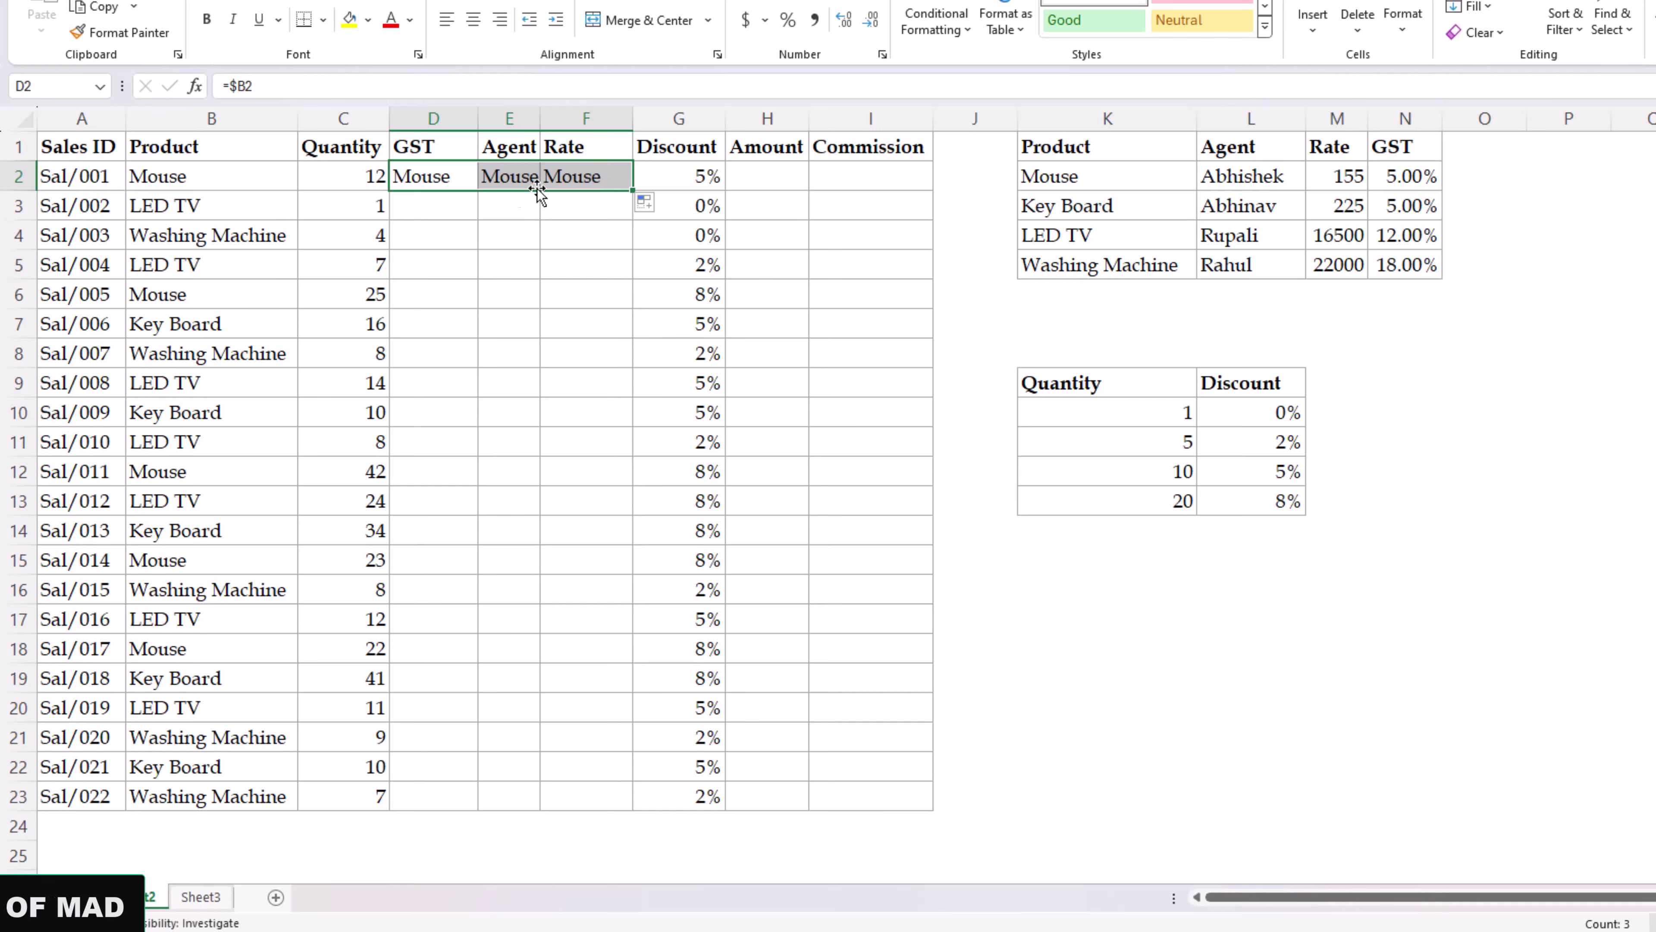
double_click(509, 180)
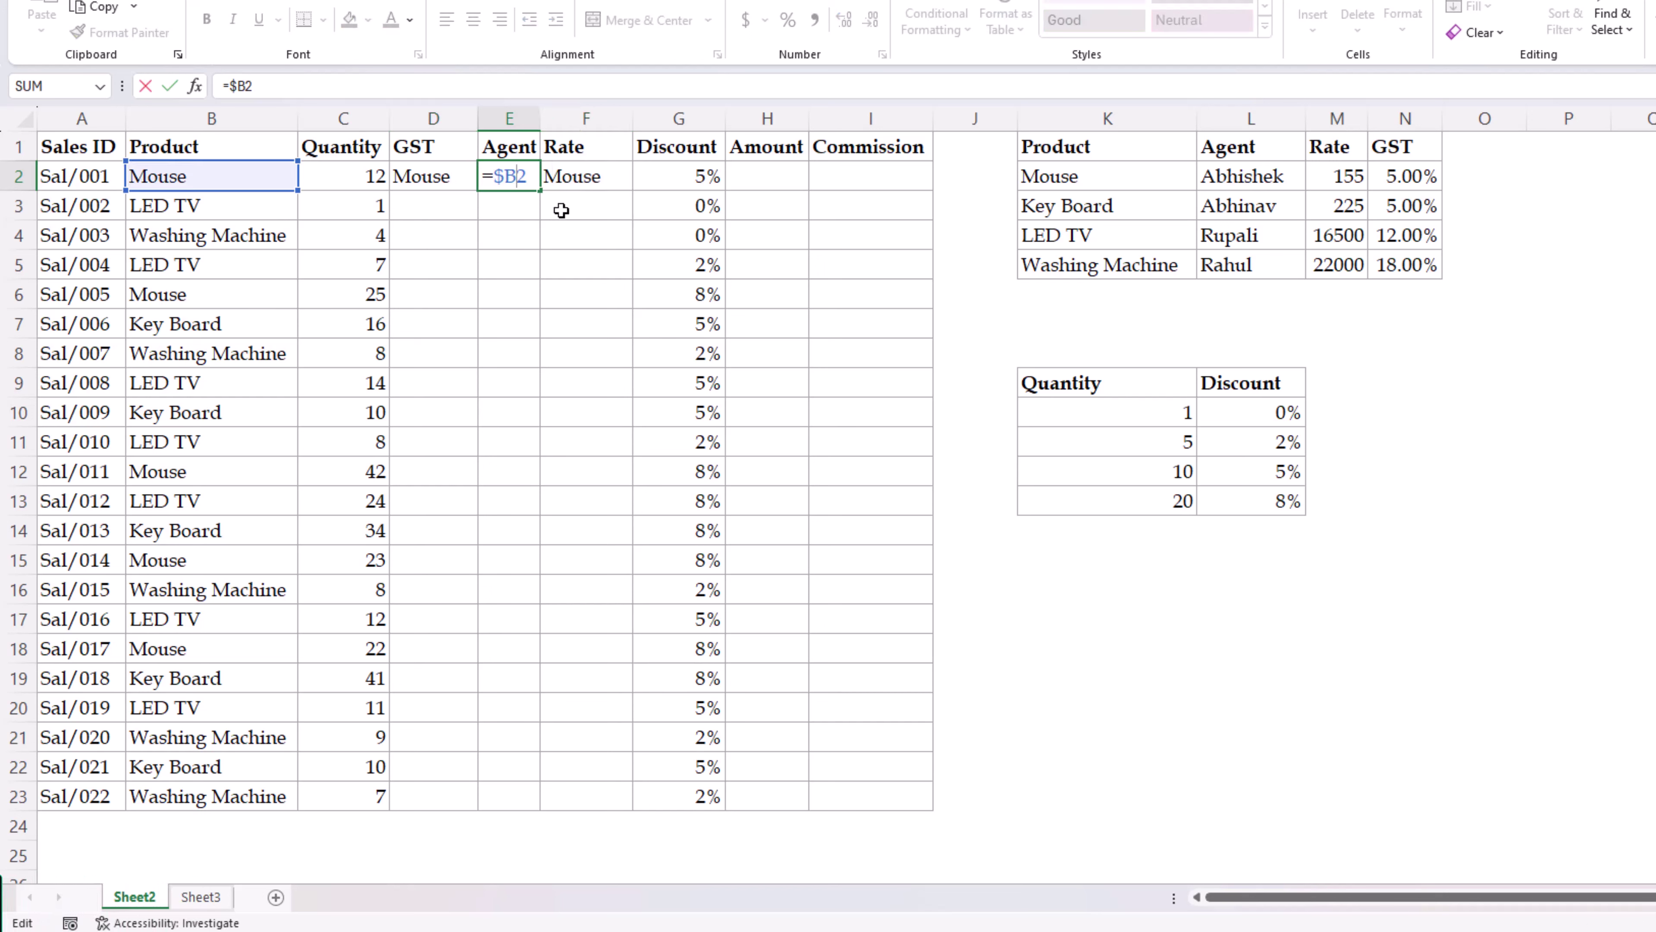
left_click(573, 180)
double_click(574, 181)
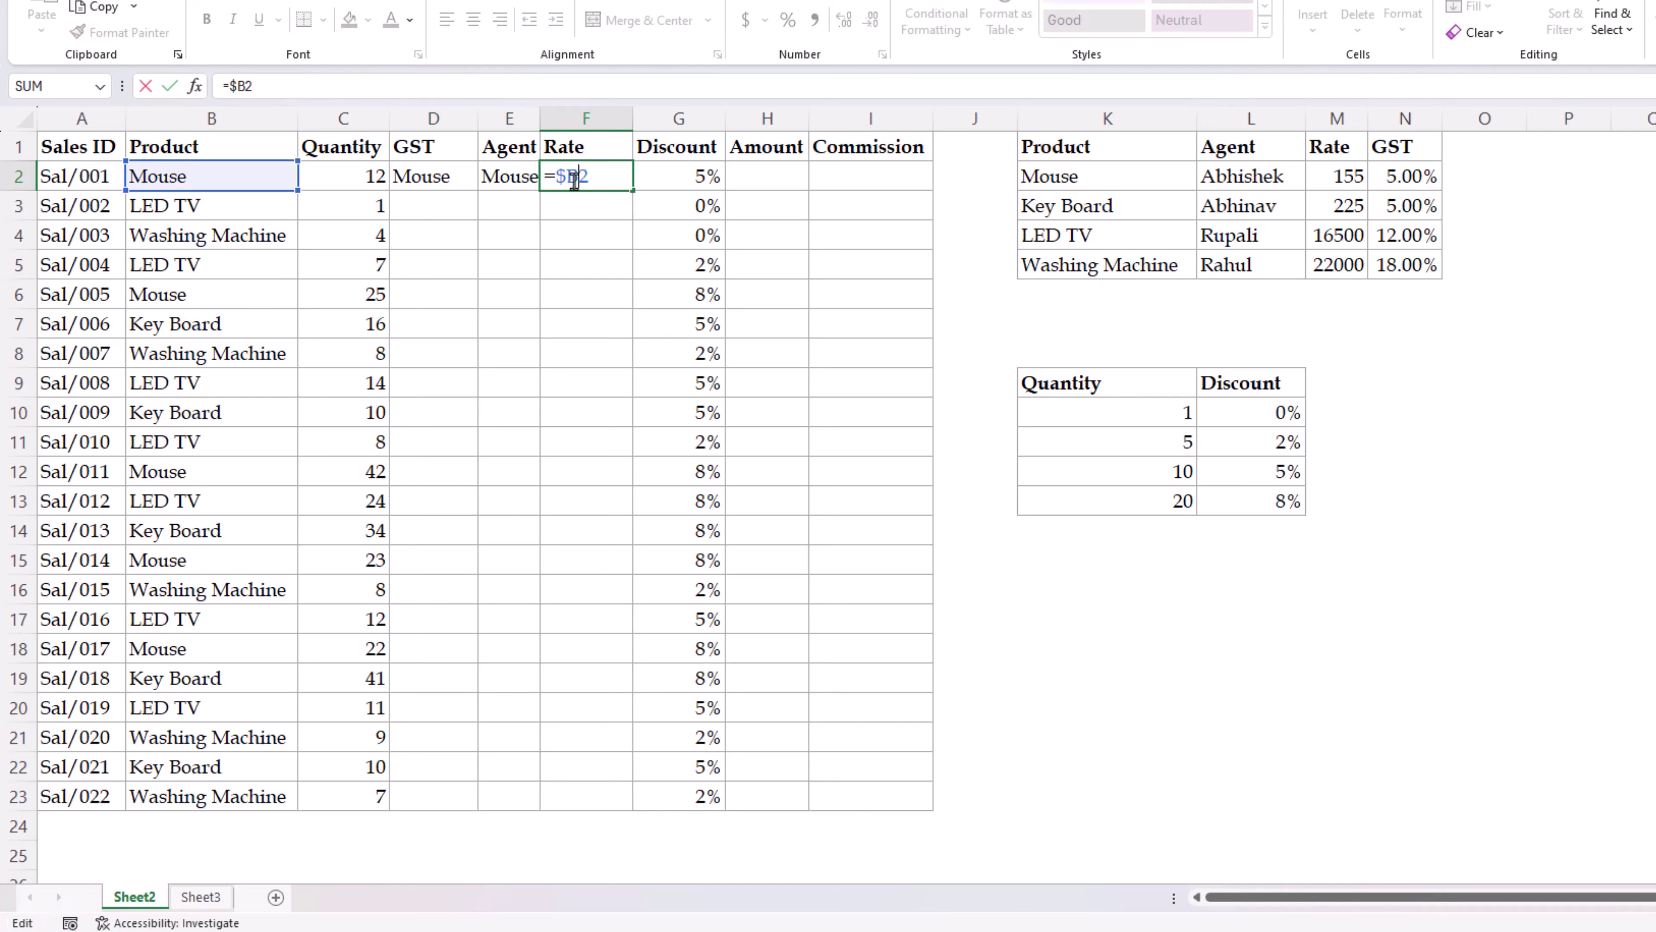
key("ctrl+Return")
mouse_move(410, 173)
left_mouse_down()
mouse_move(597, 176)
mouse_move(450, 182)
left_mouse_up()
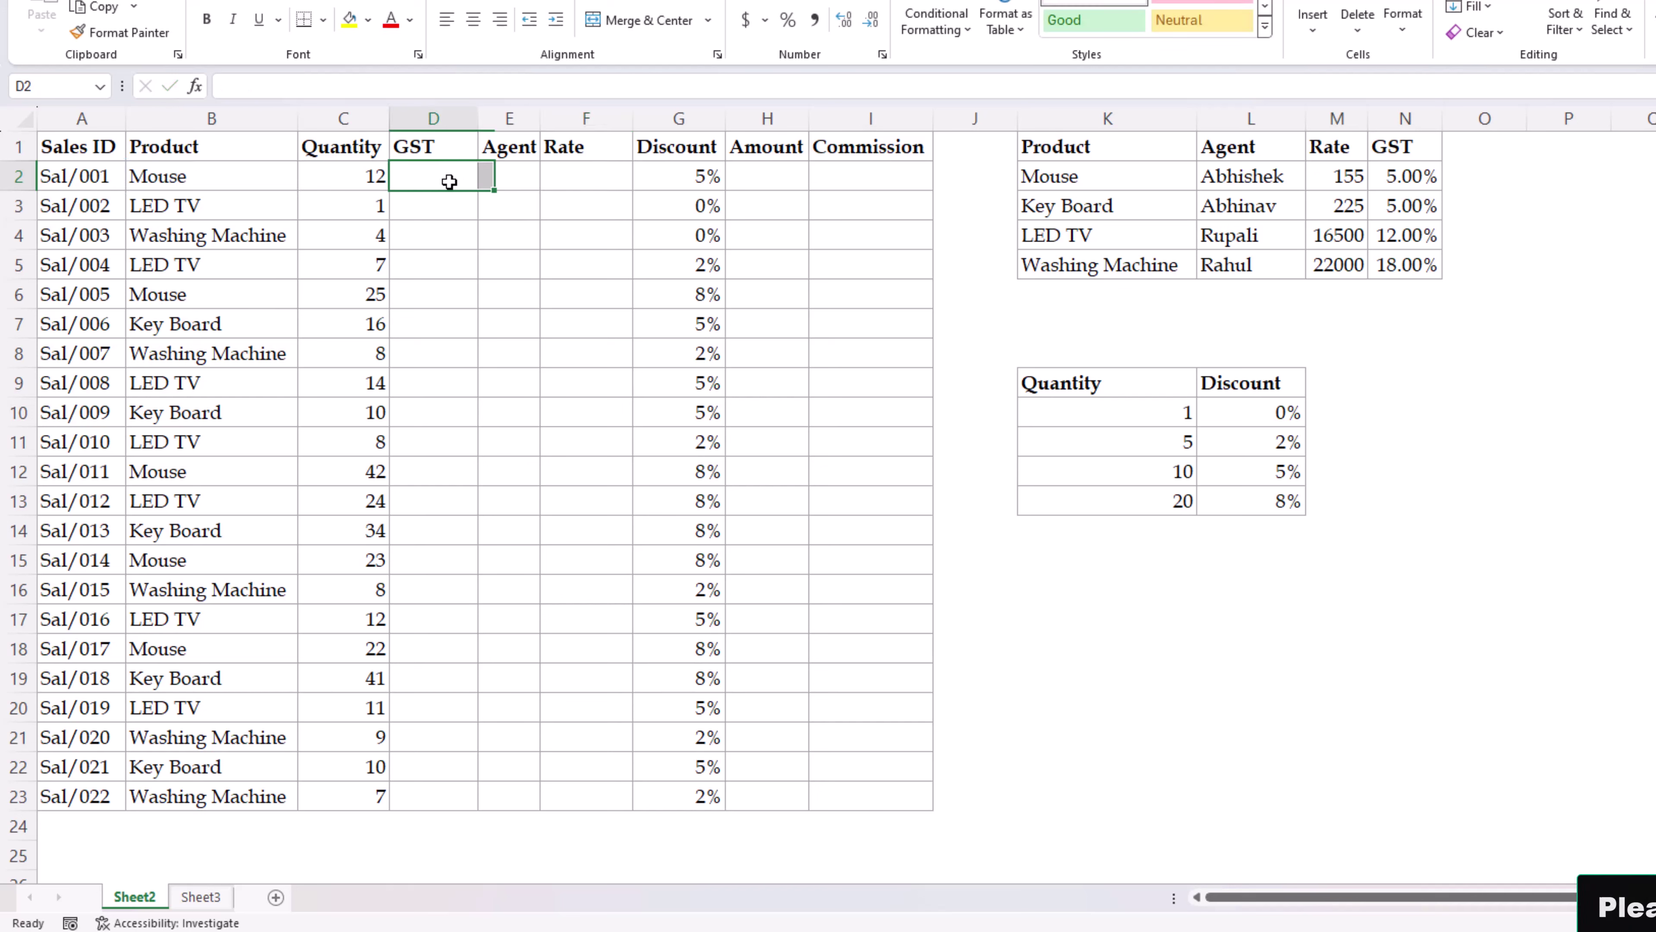
type("=v")
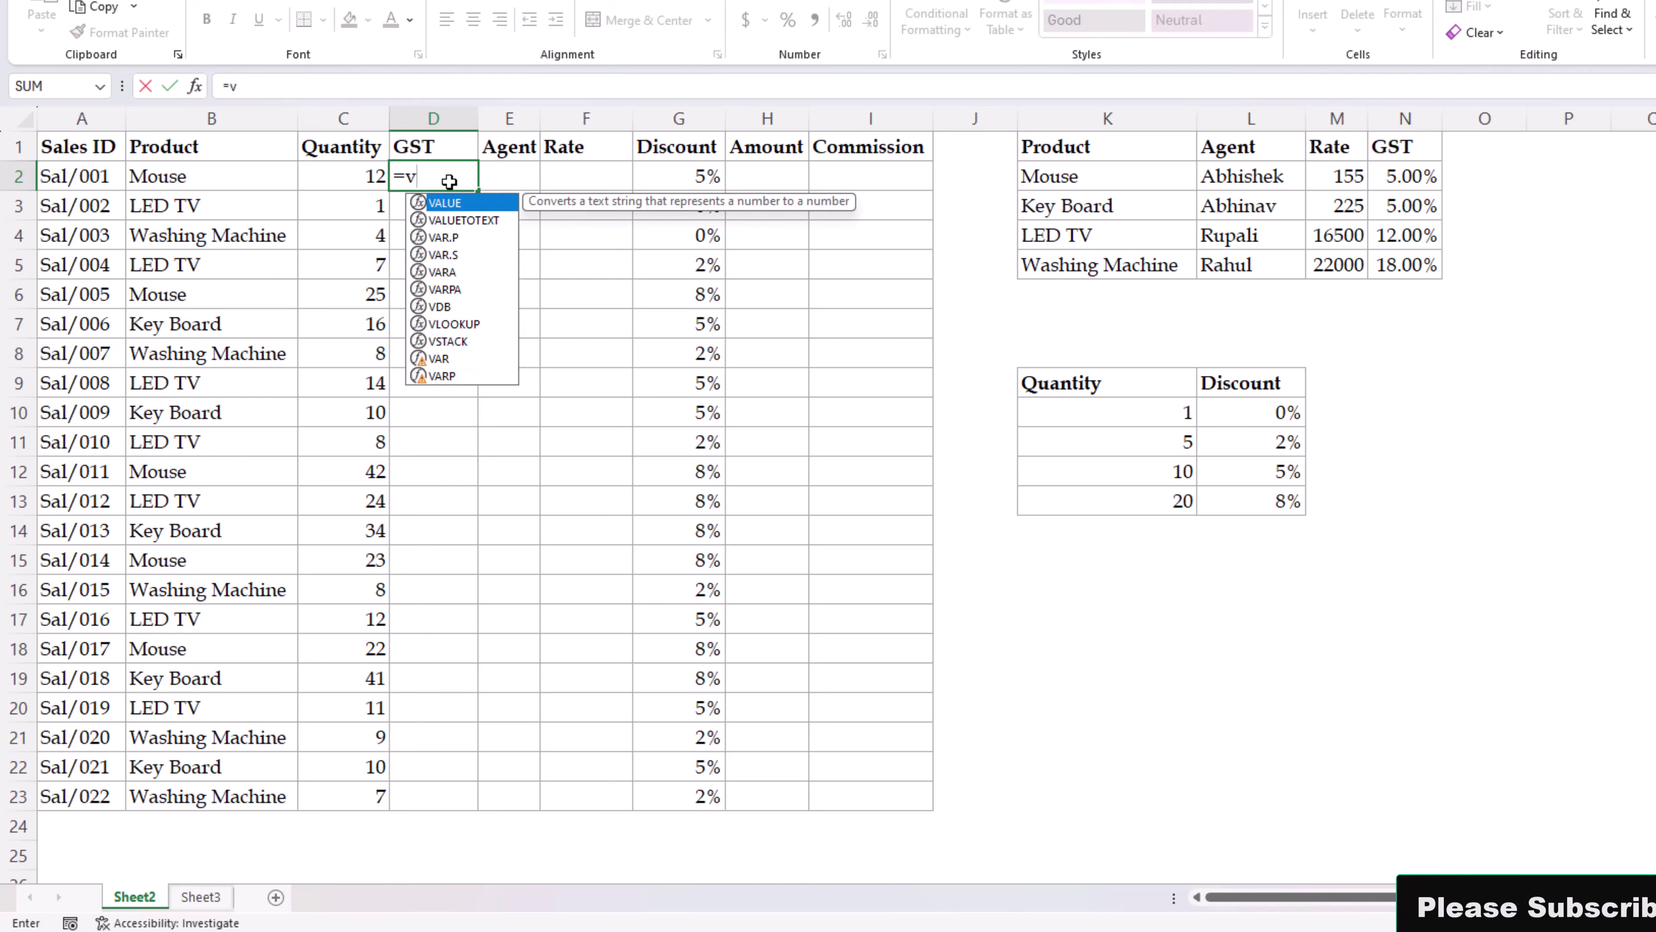
type("l")
key("Tab")
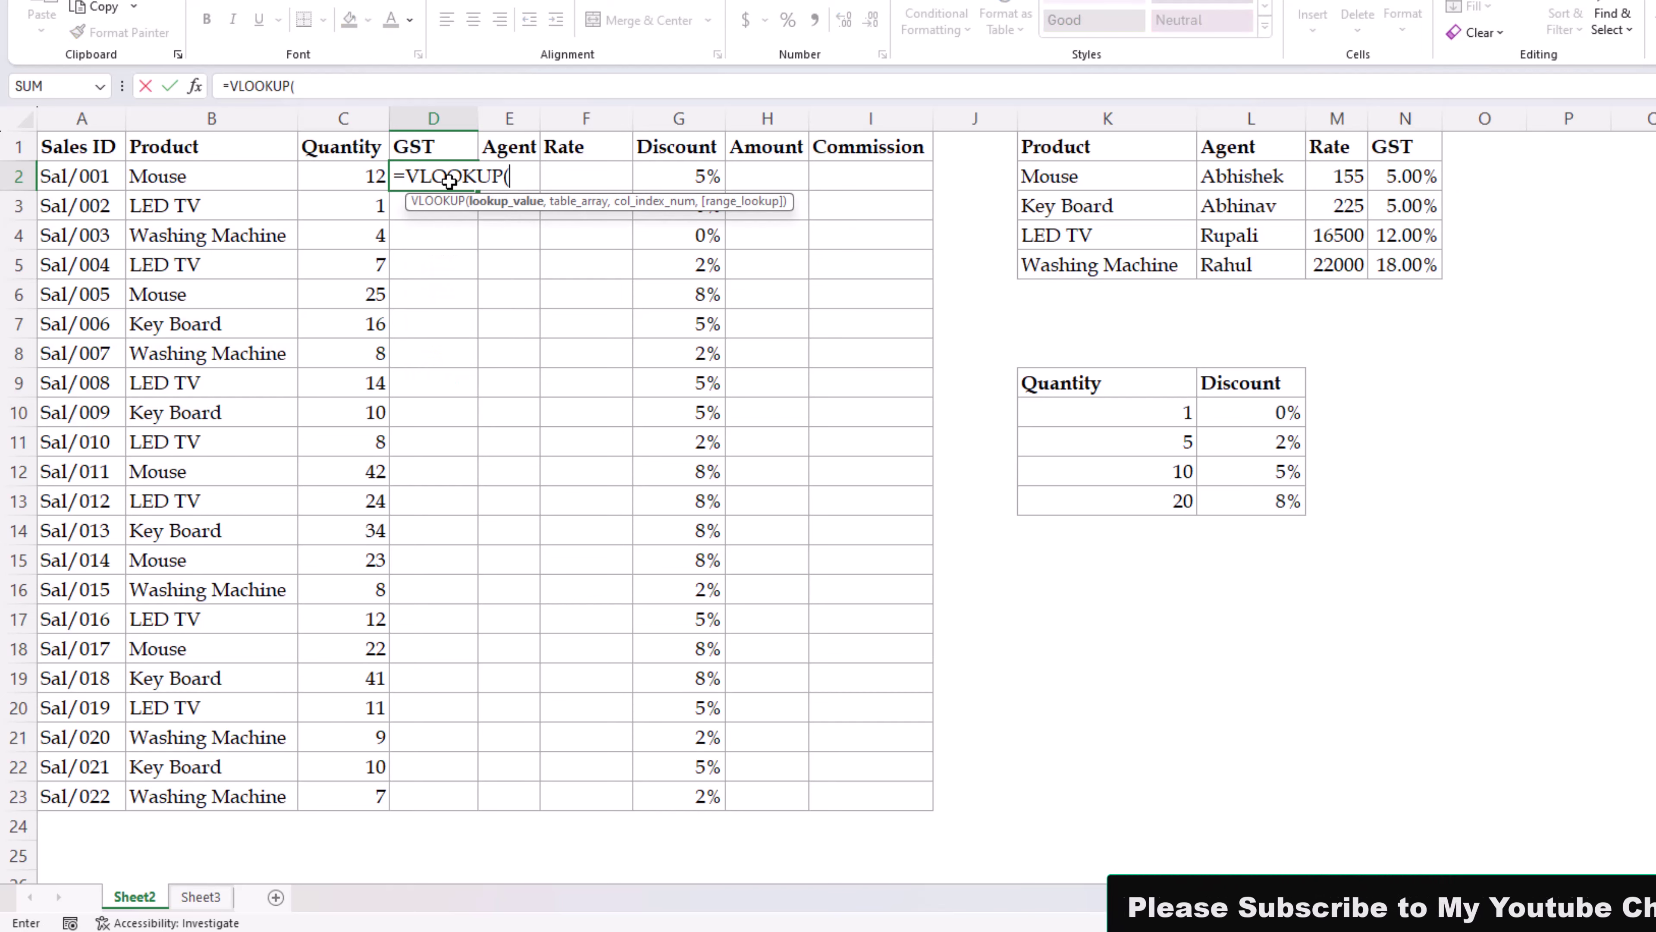
left_click(248, 185)
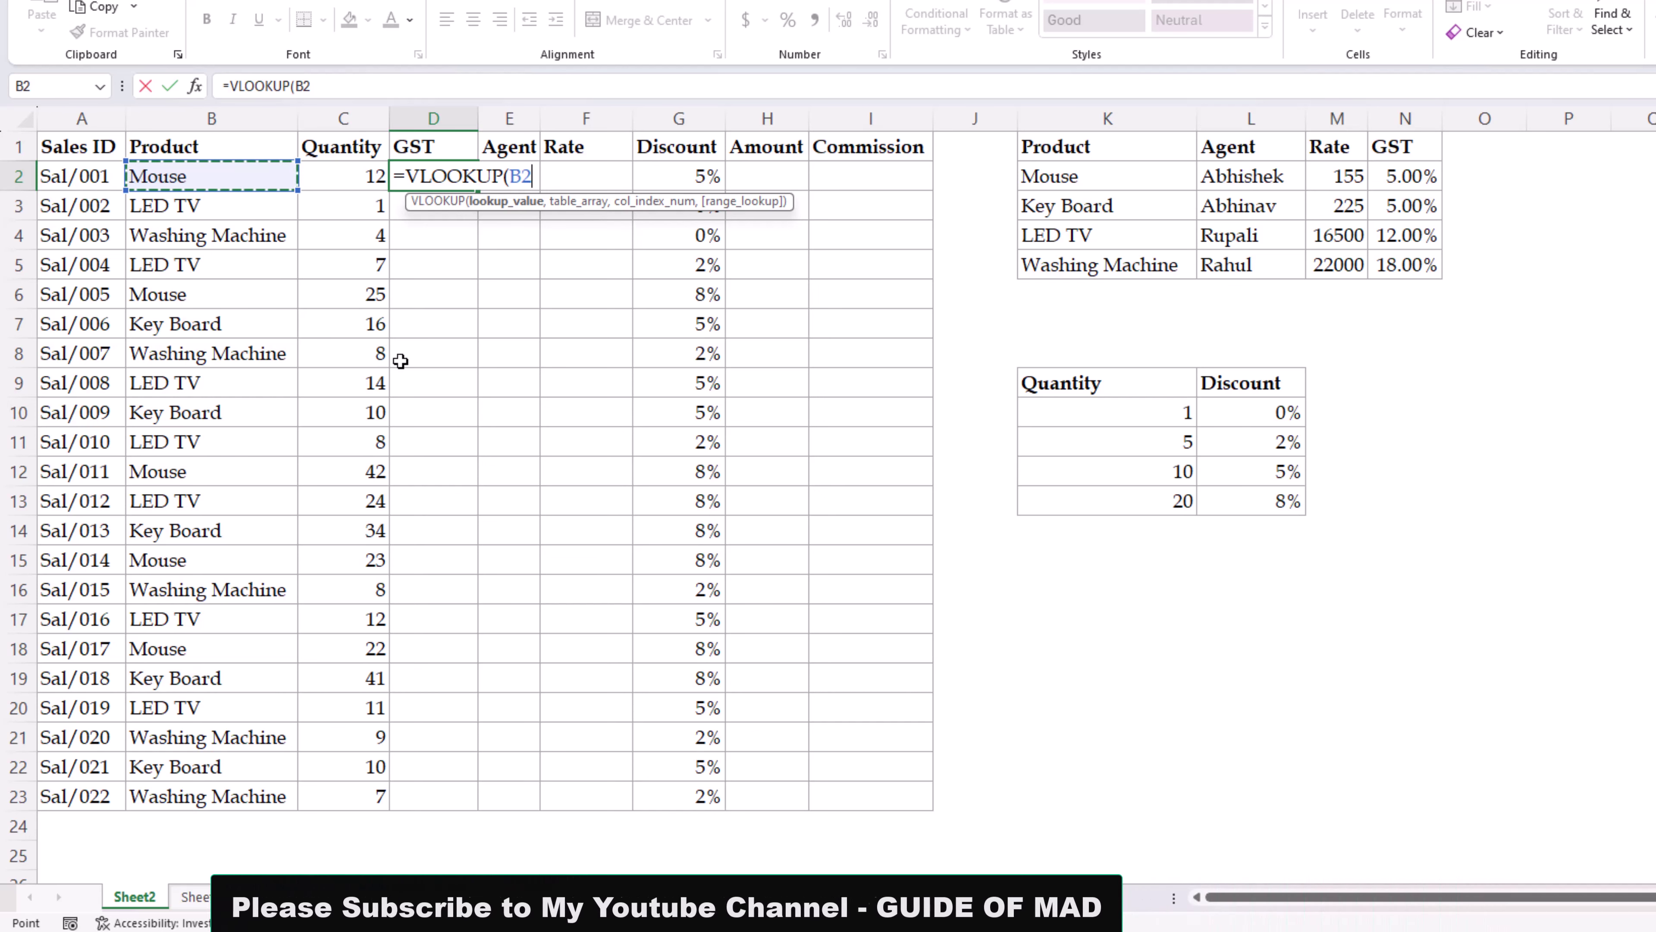
key("F4")
key("F4")
key("F4")
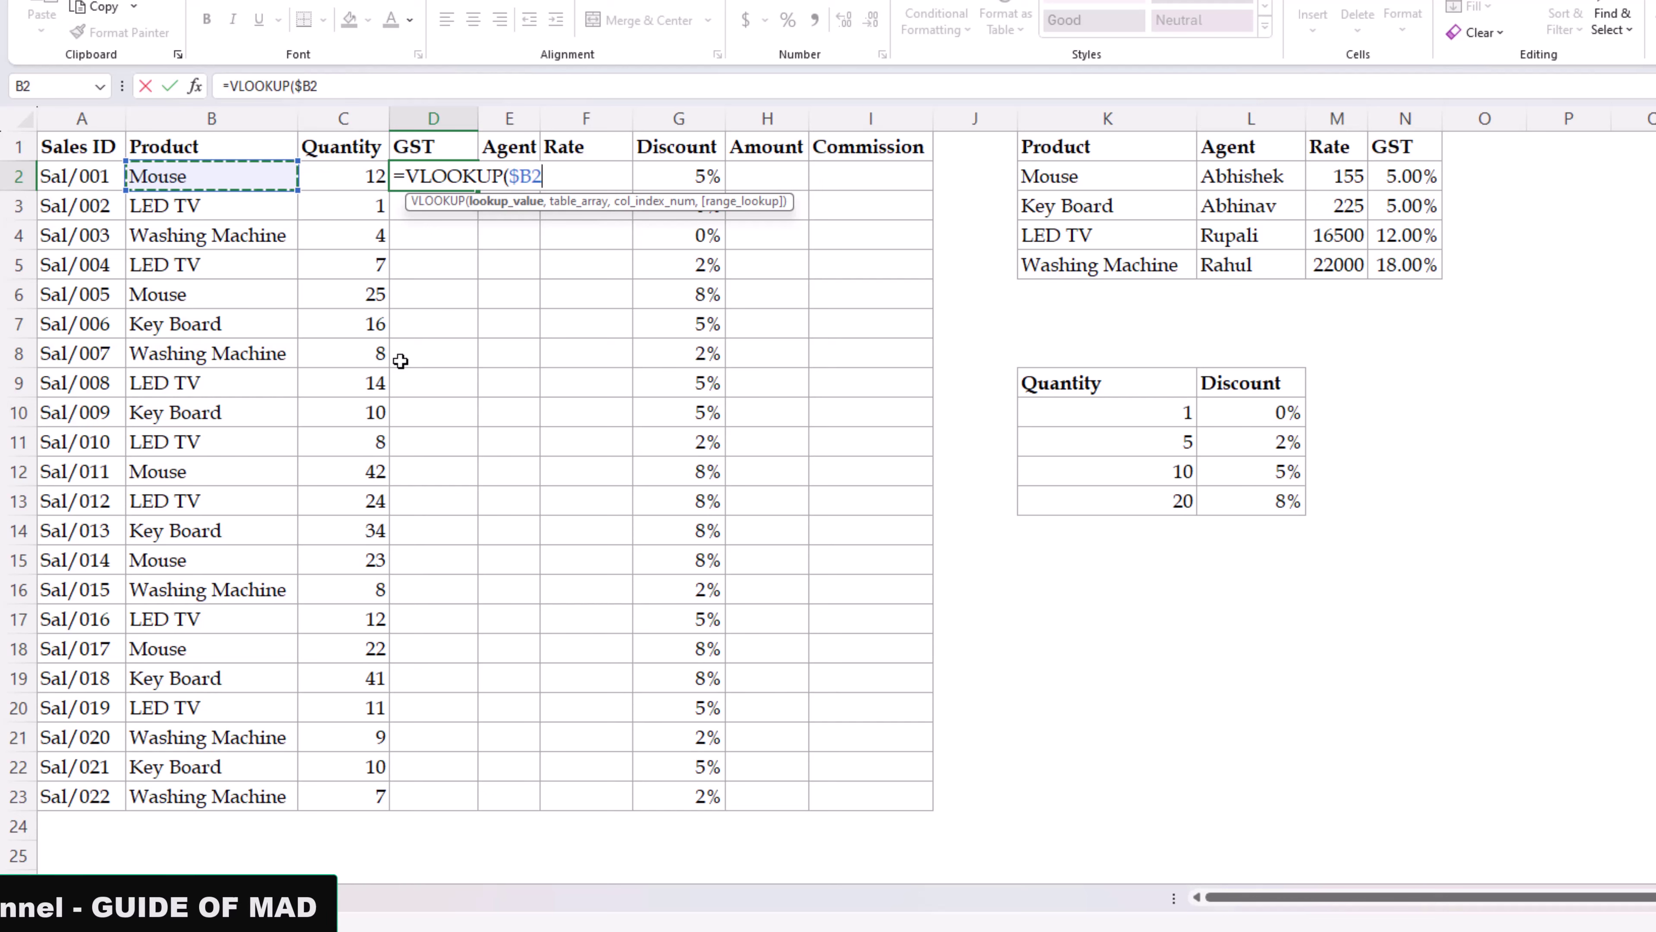
type(",")
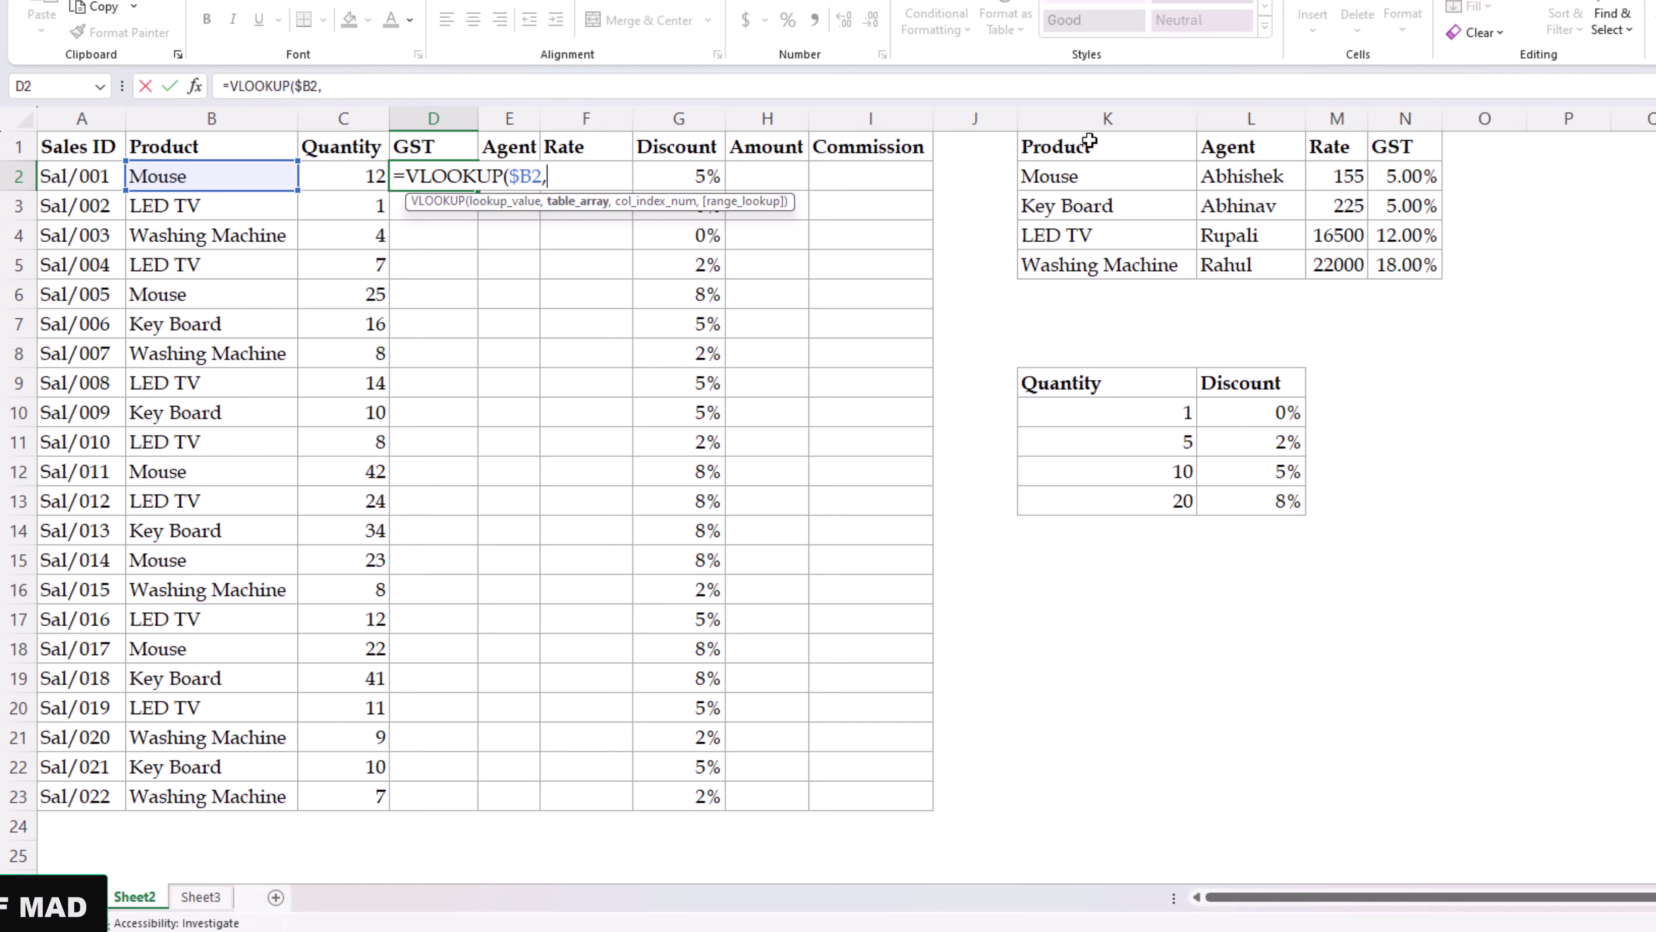
left_click_drag(1085, 145, 1397, 262)
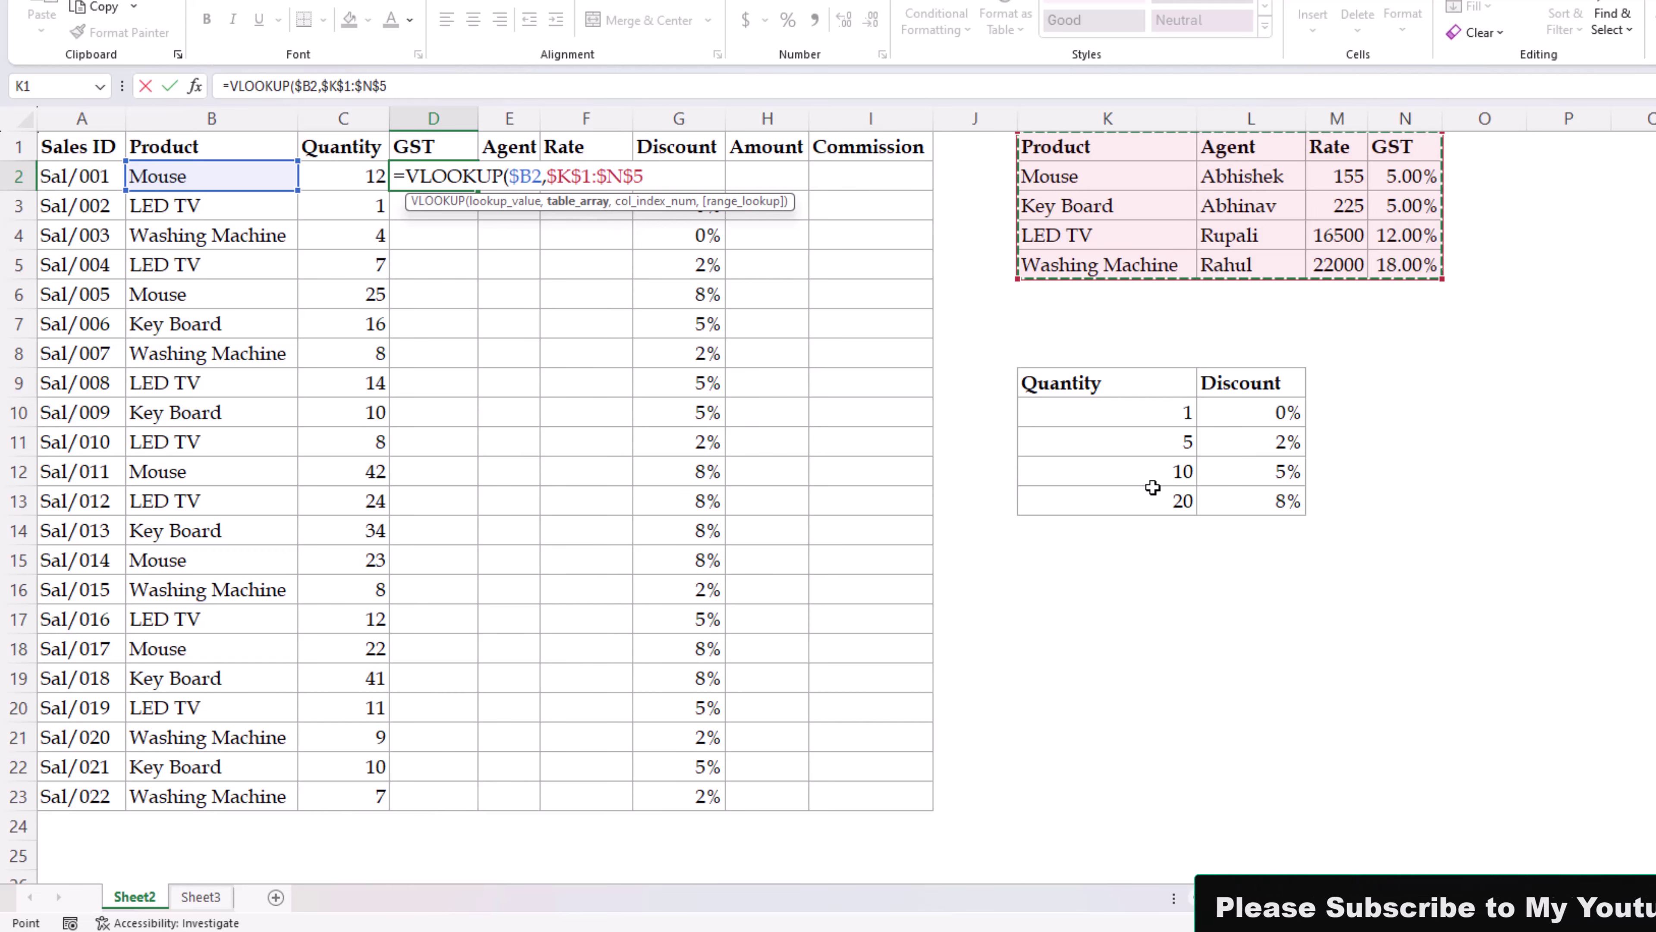
type(",")
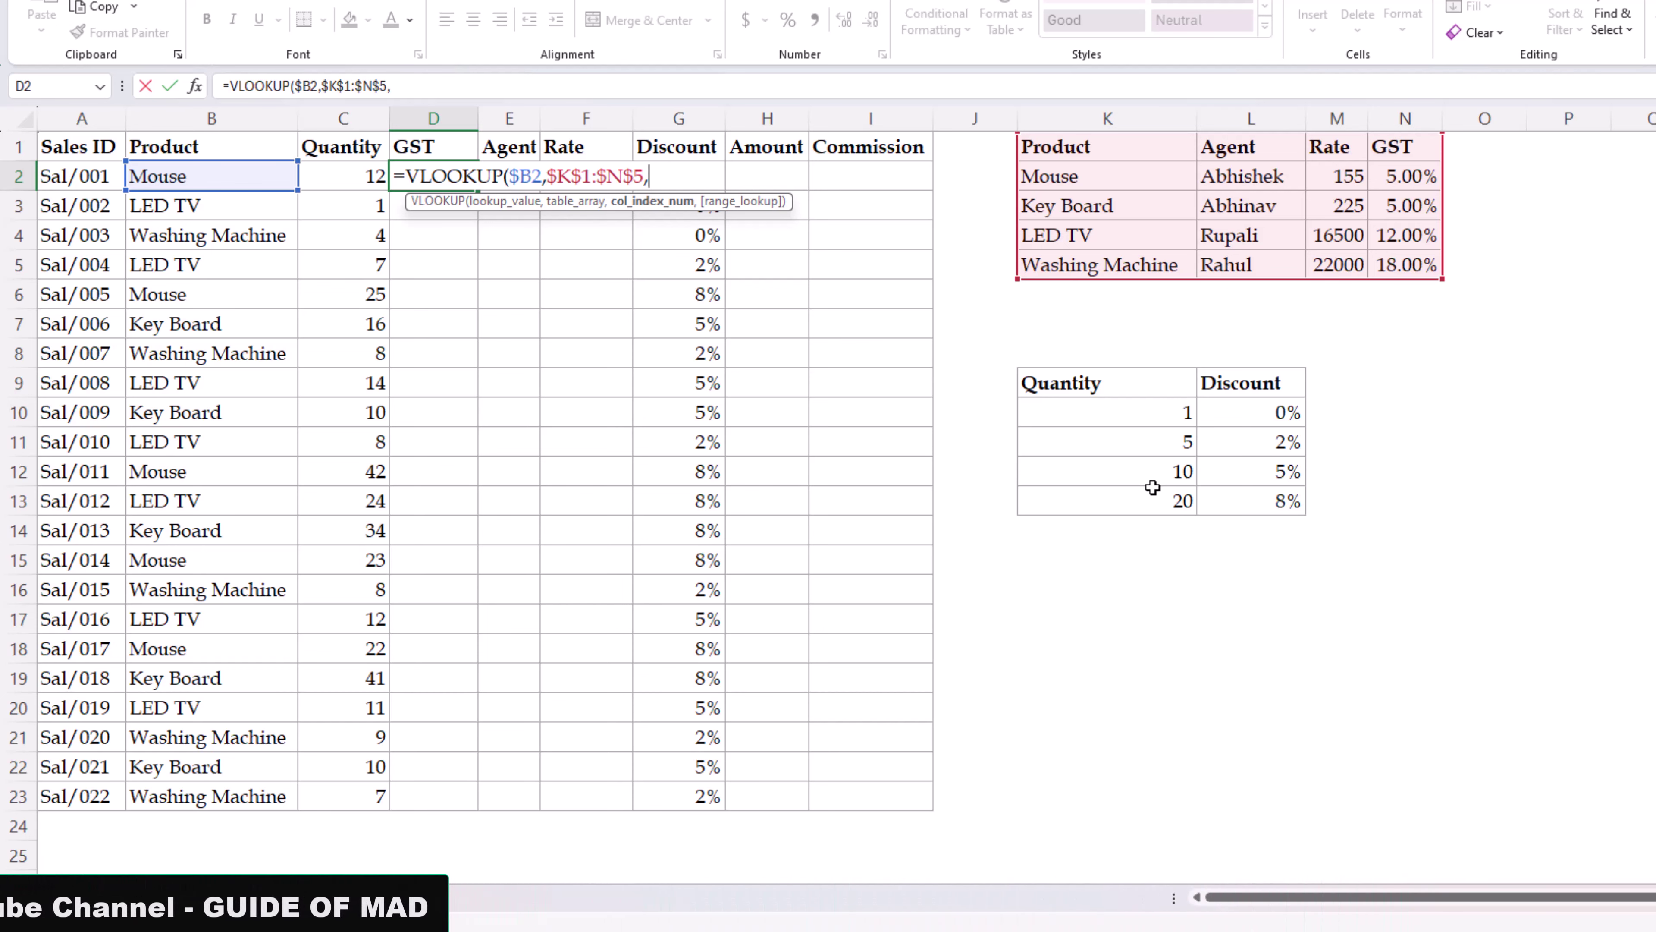
key("Escape")
- Enter =MATCH(D1,$K$1:$N$1,0) in D2 and fill it across to F2
type("=")
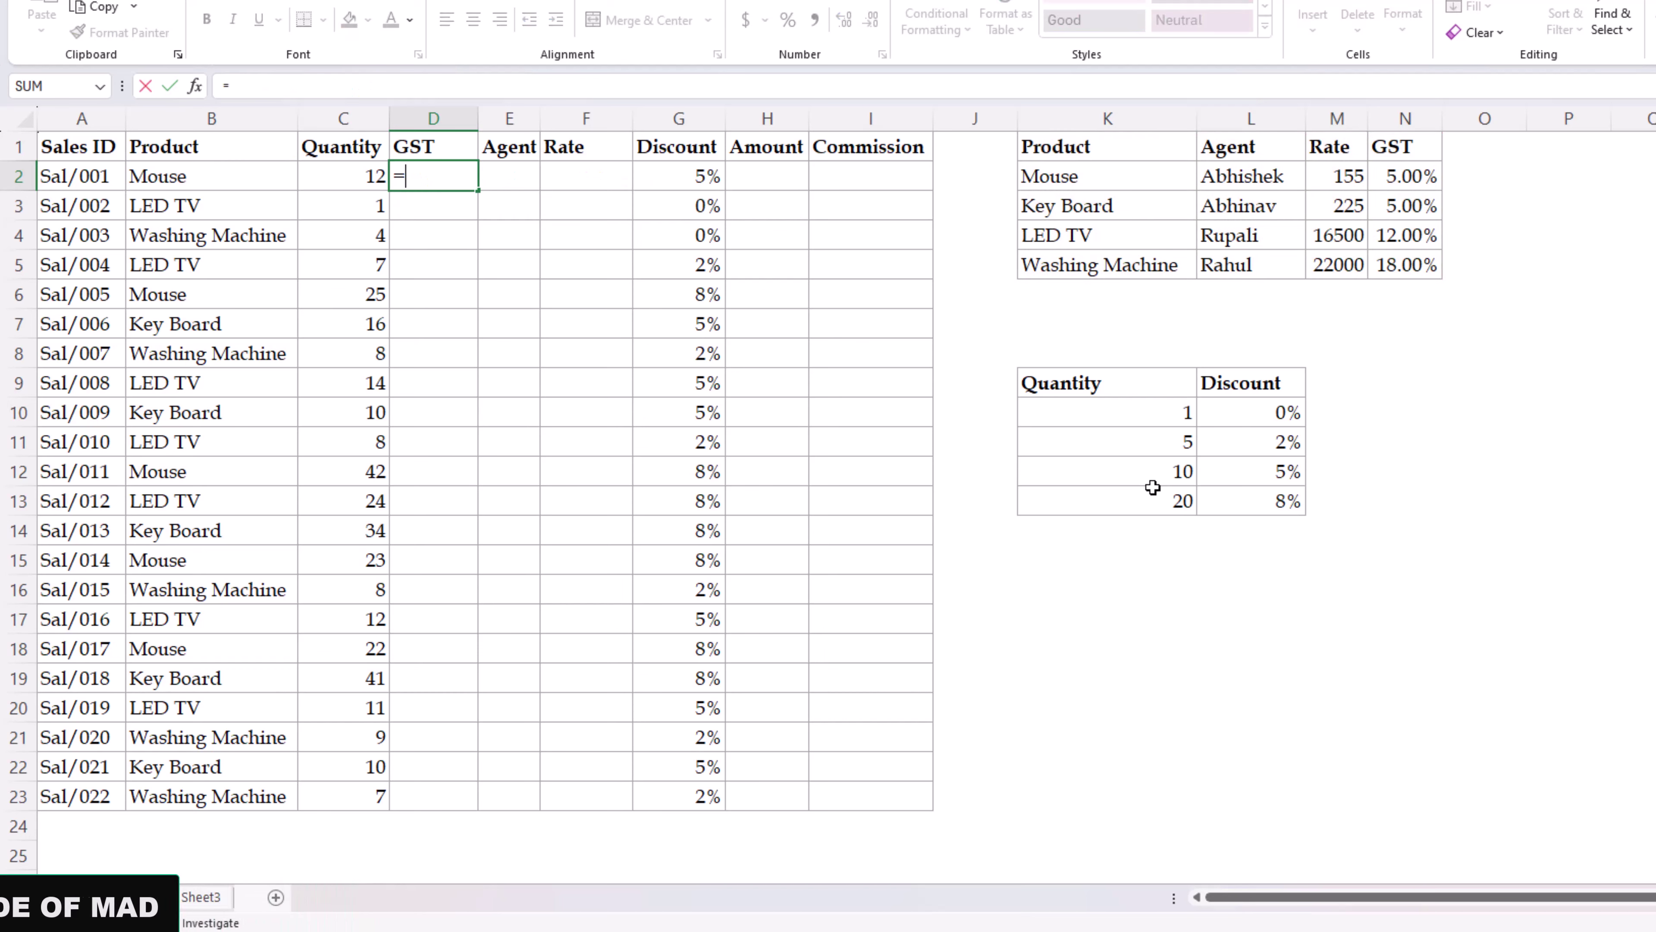
type("mat")
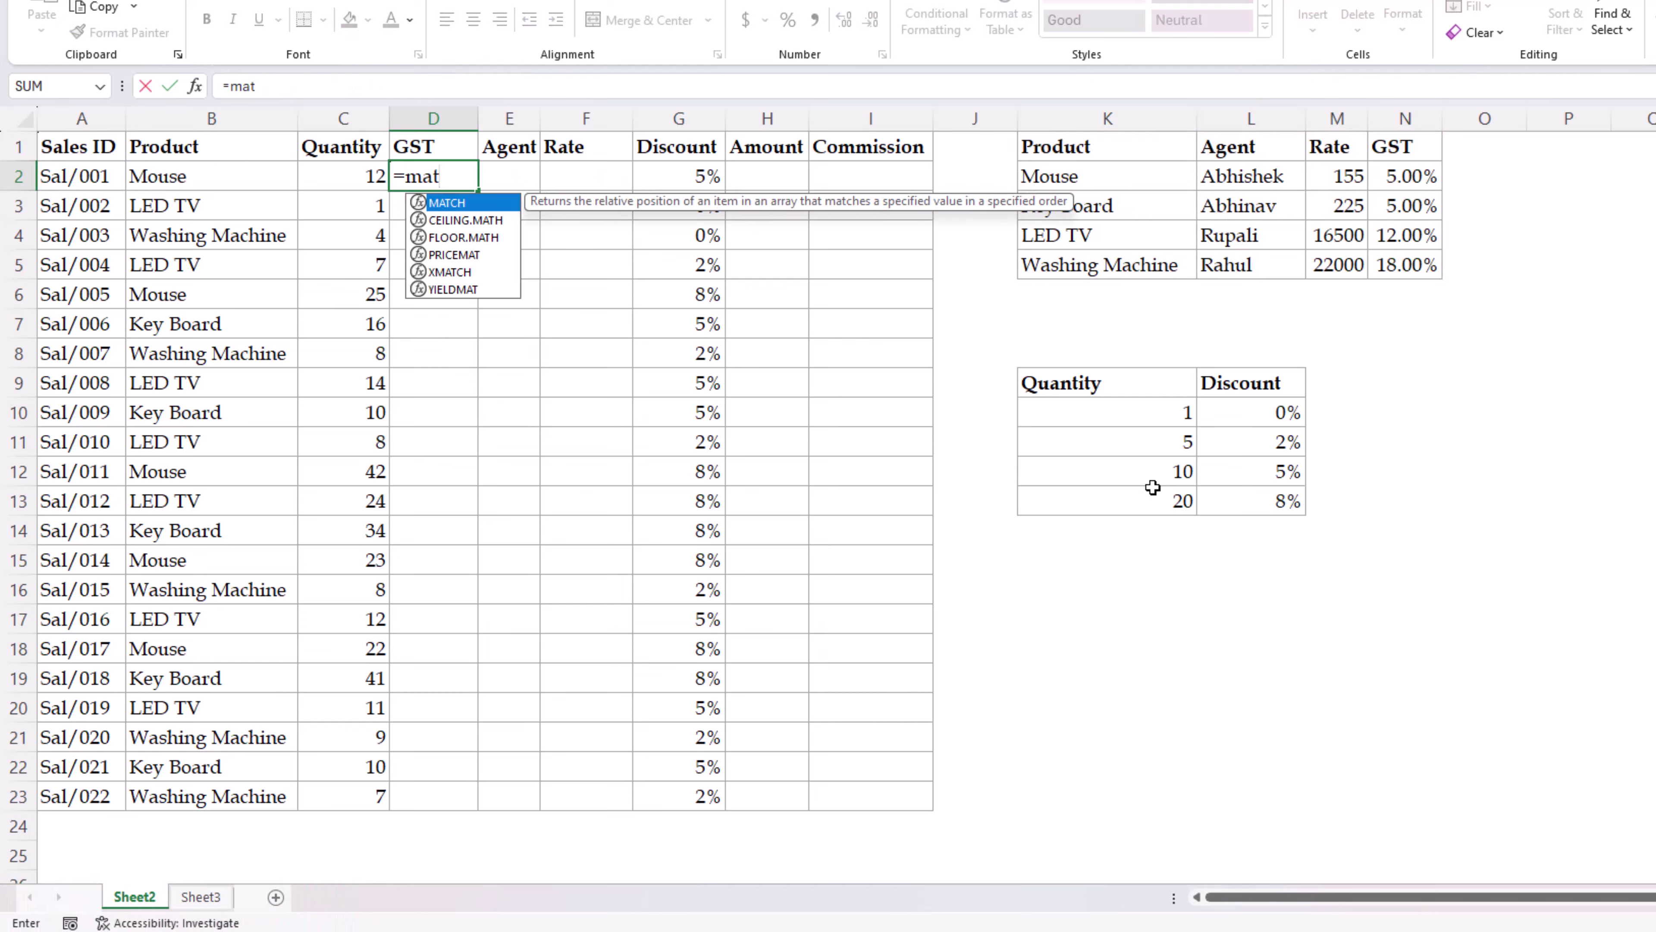
key("Tab")
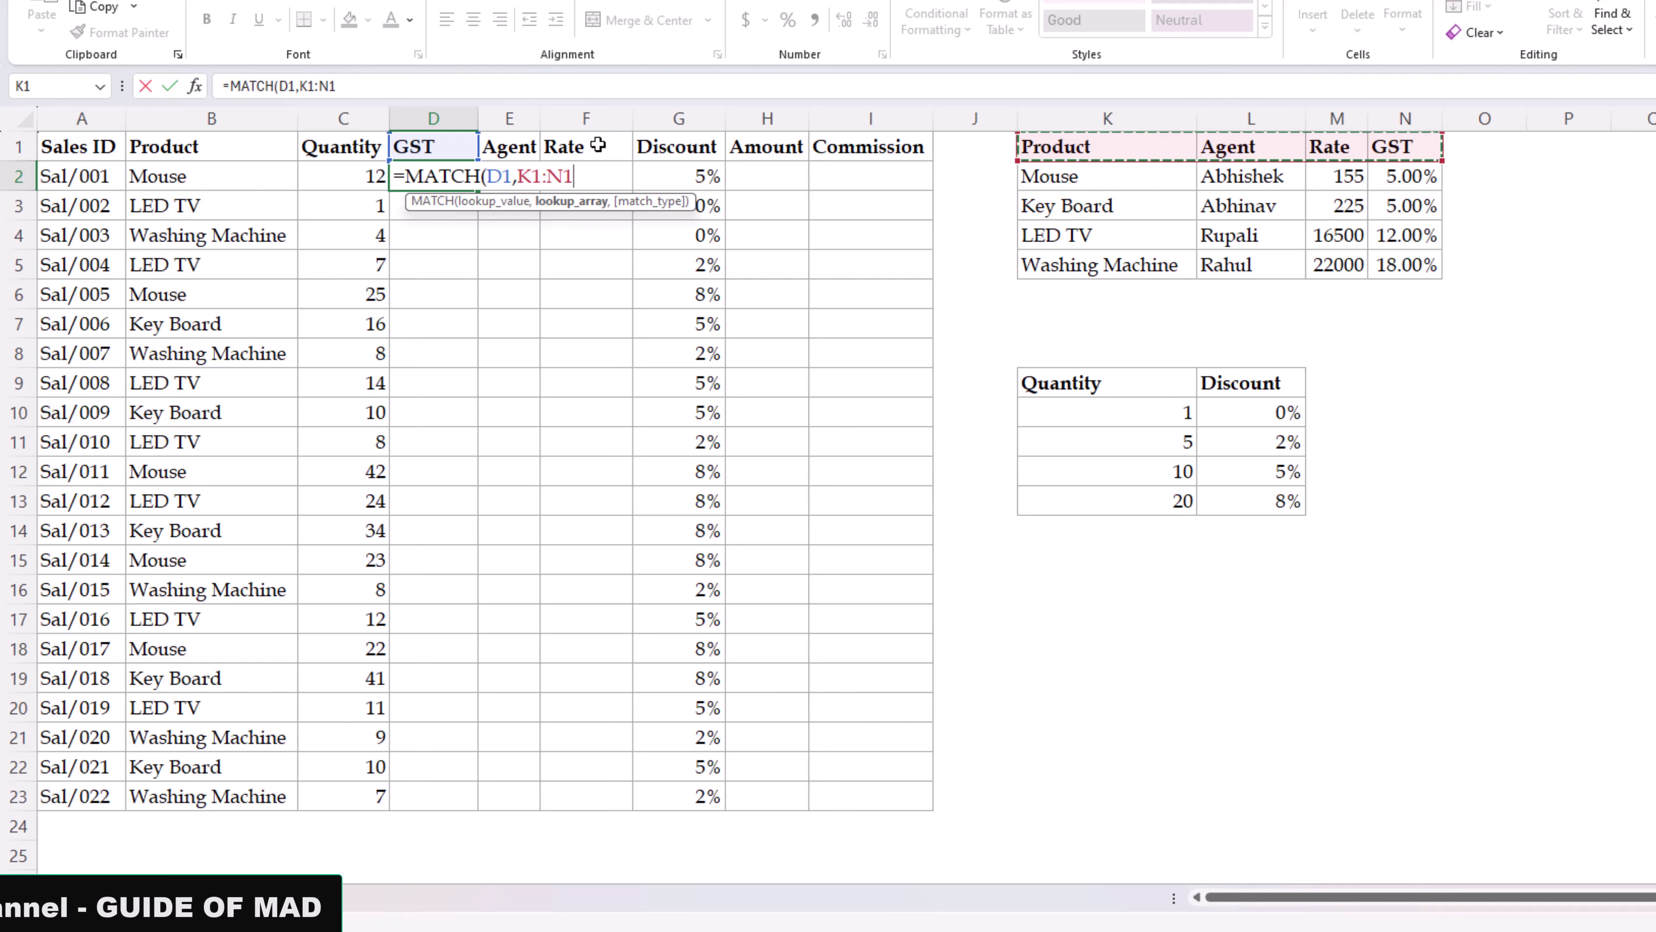
key("F4")
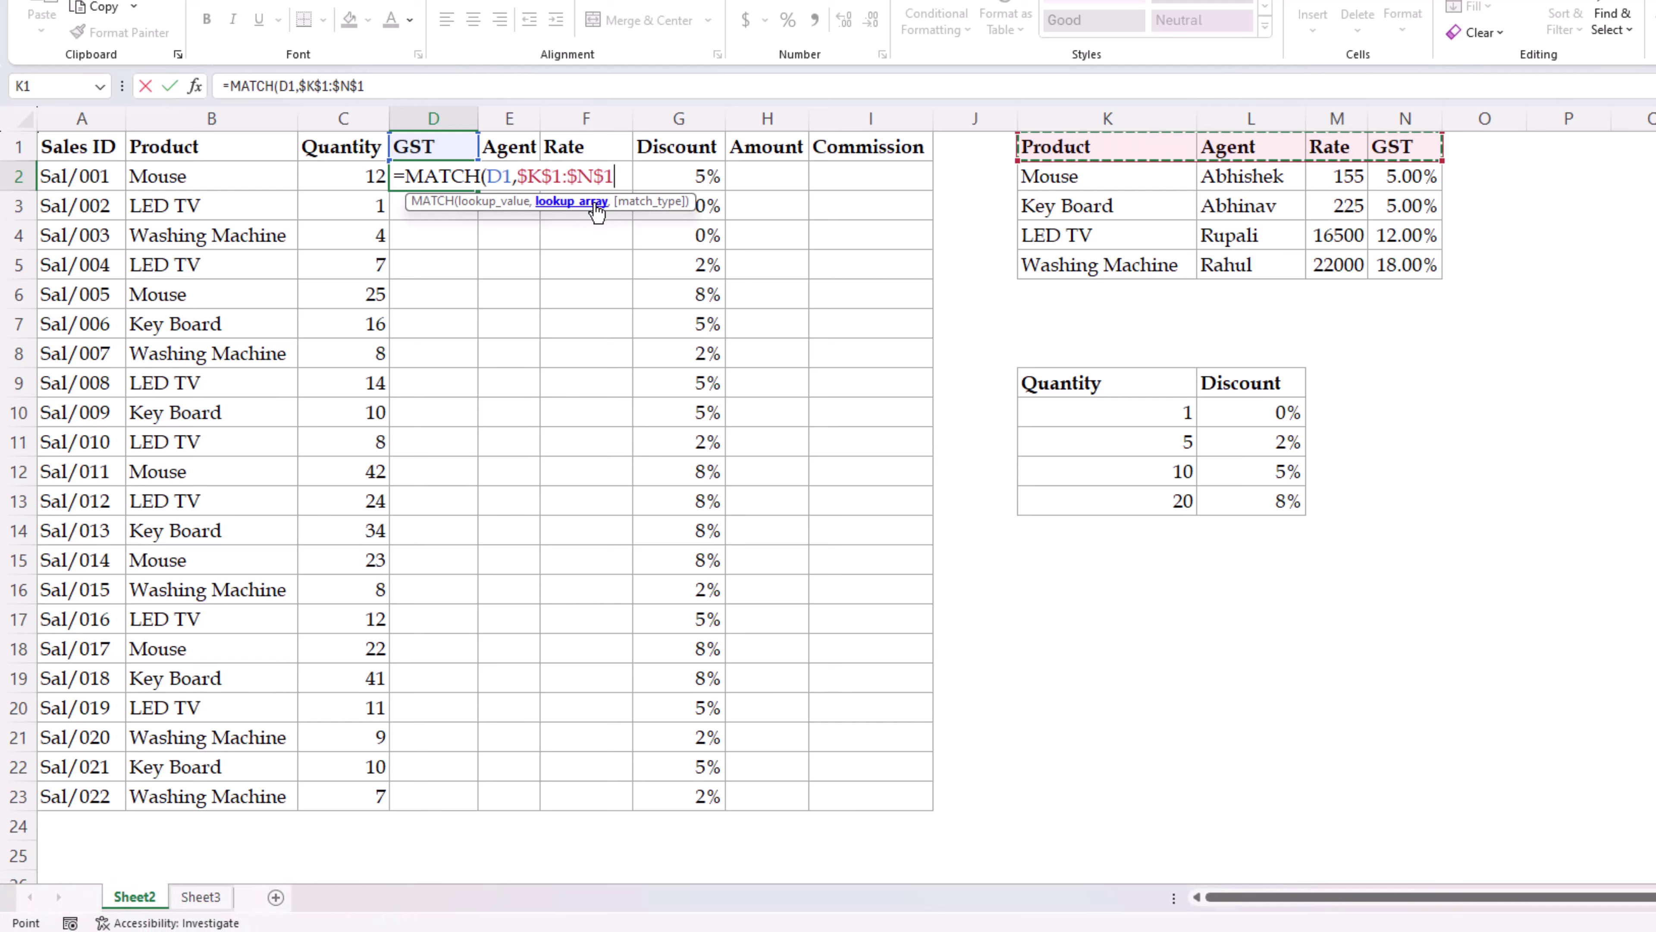
type(",")
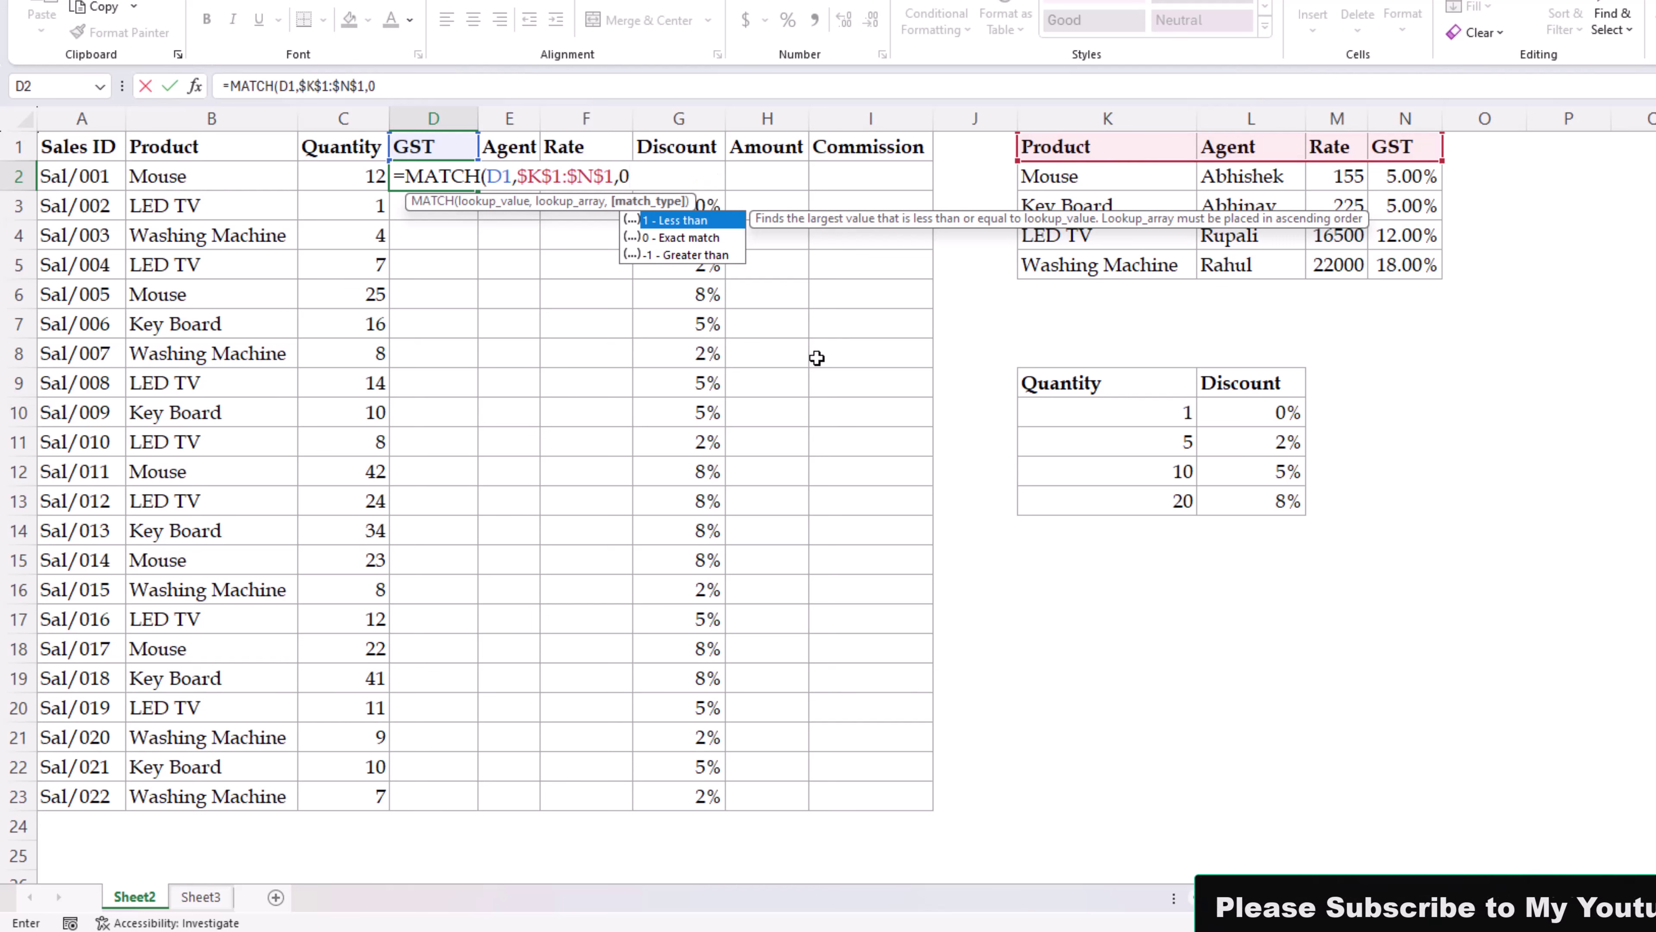
type("0")
key("Return")
left_click(457, 181)
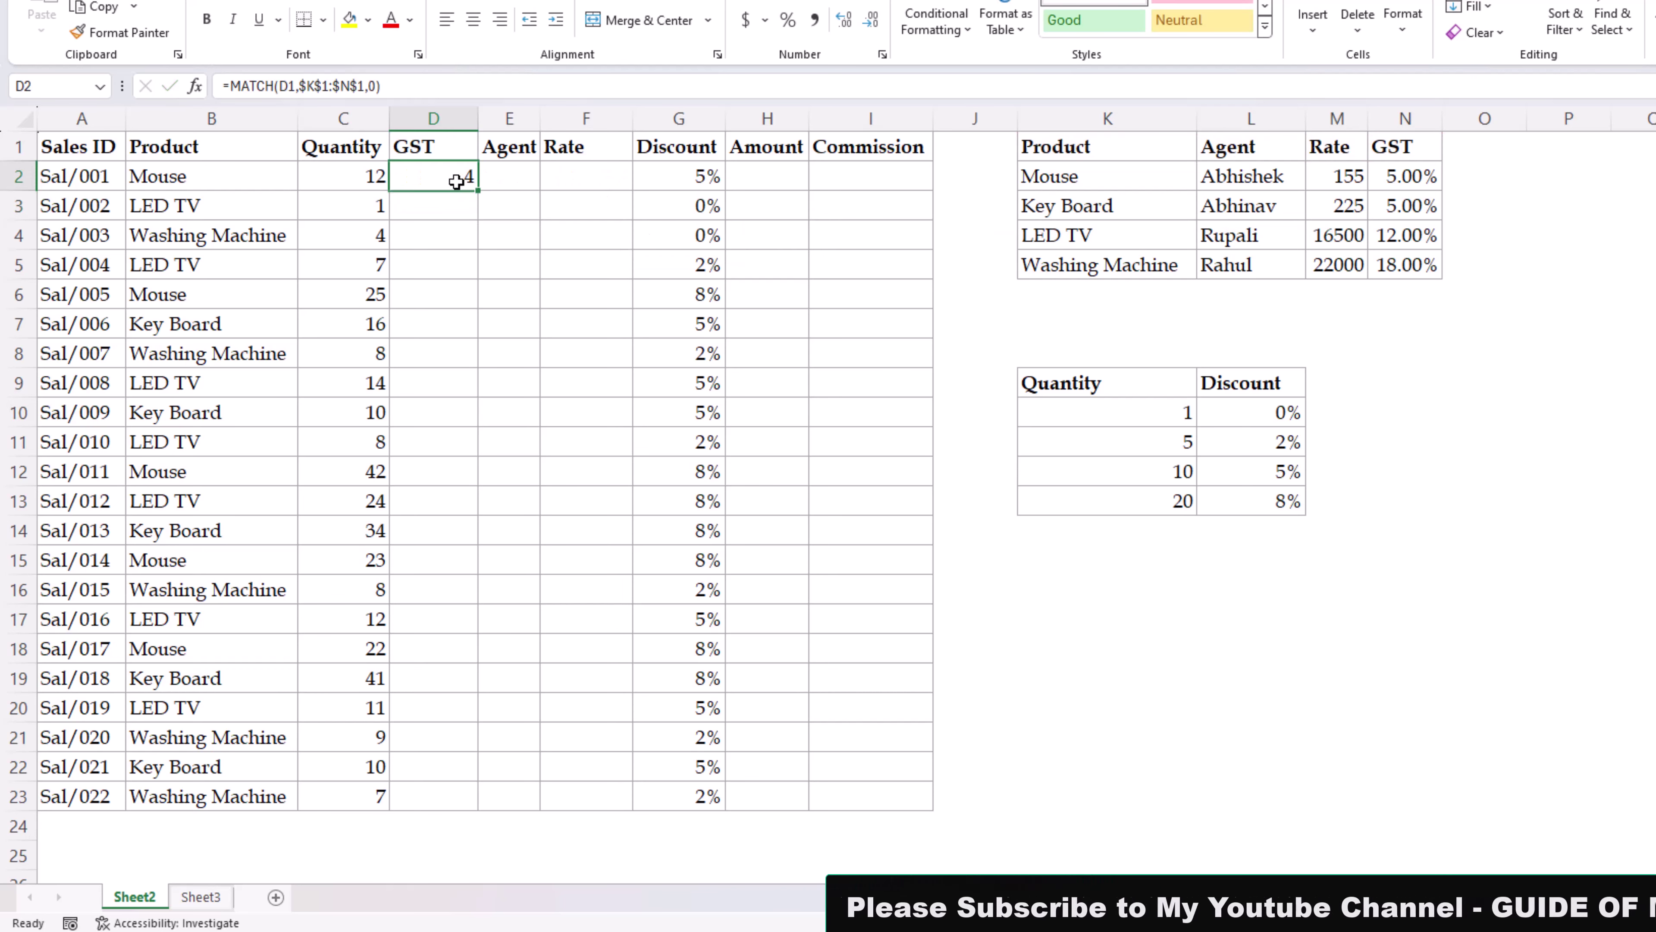
left_click_drag(478, 189, 623, 191)
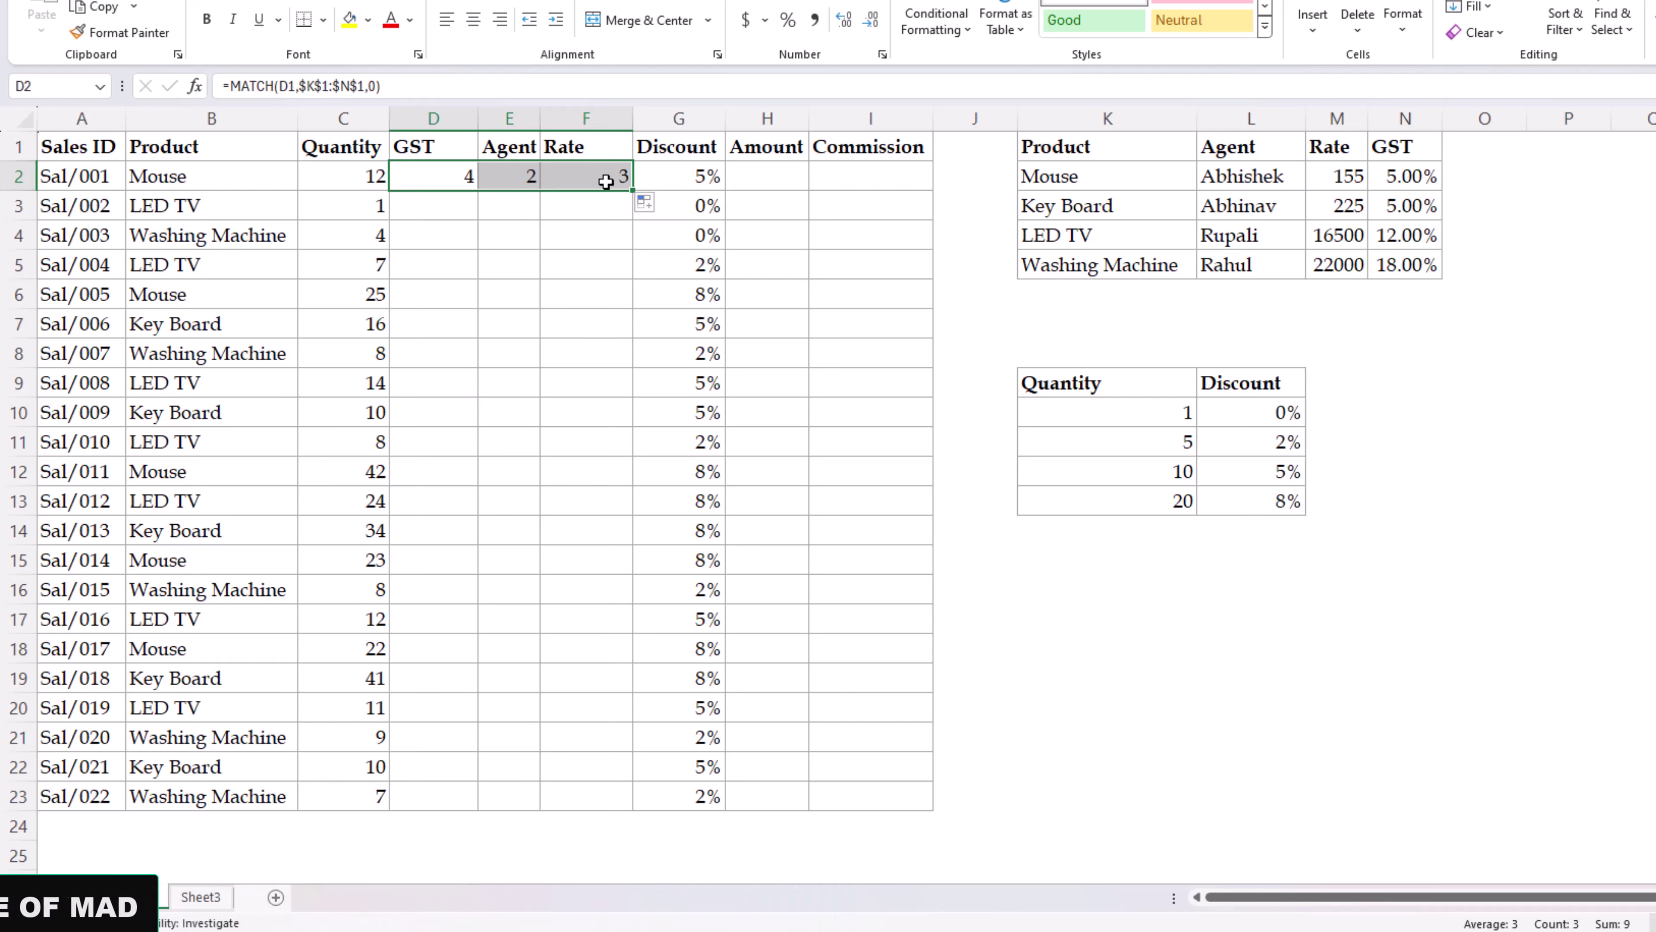
- Insert a VLOOKUP in front of D2's MATCH, with the column-locked product cell $B2 as its lookup value
double_click(441, 180)
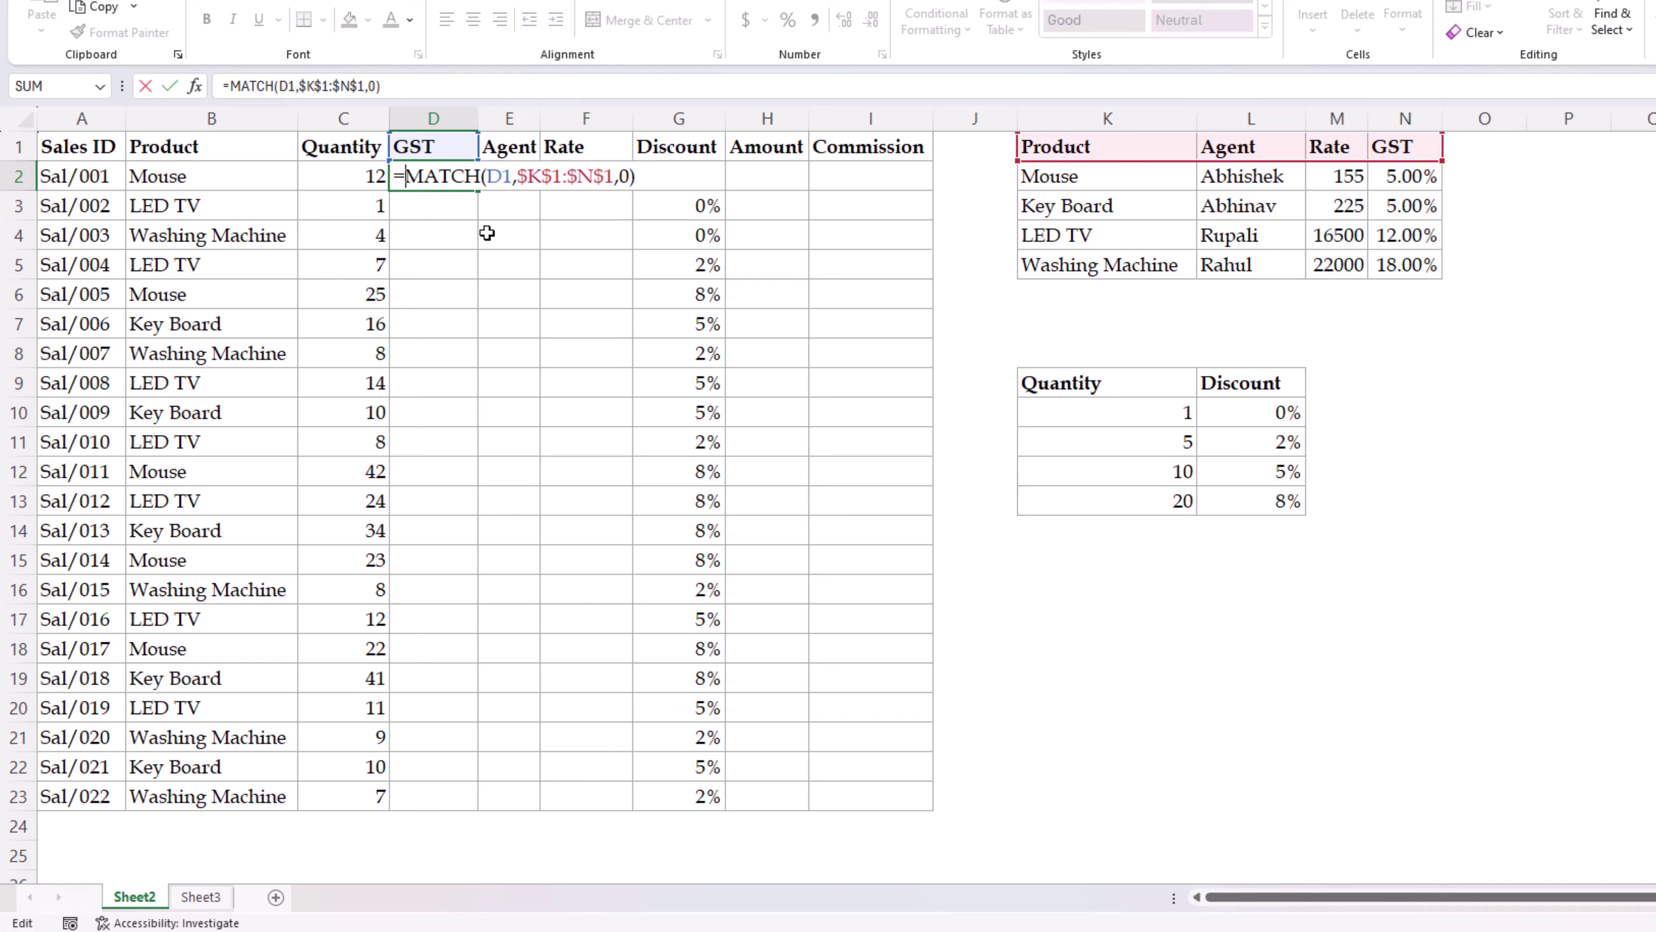
type("vl")
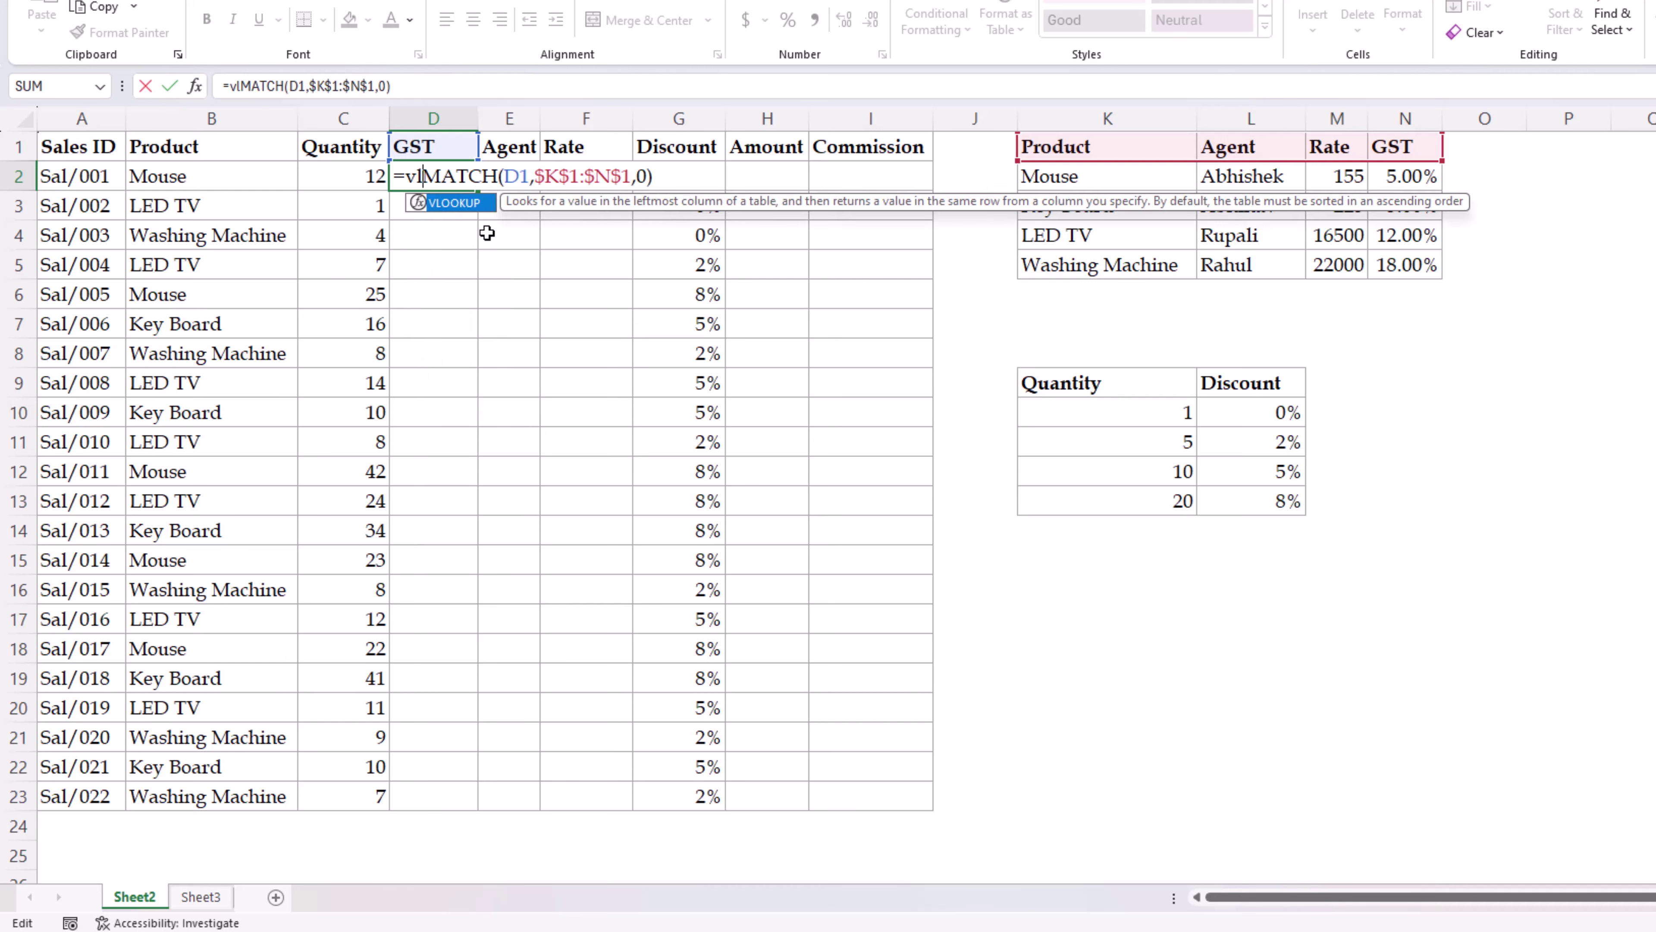
key("Tab")
left_click(207, 180)
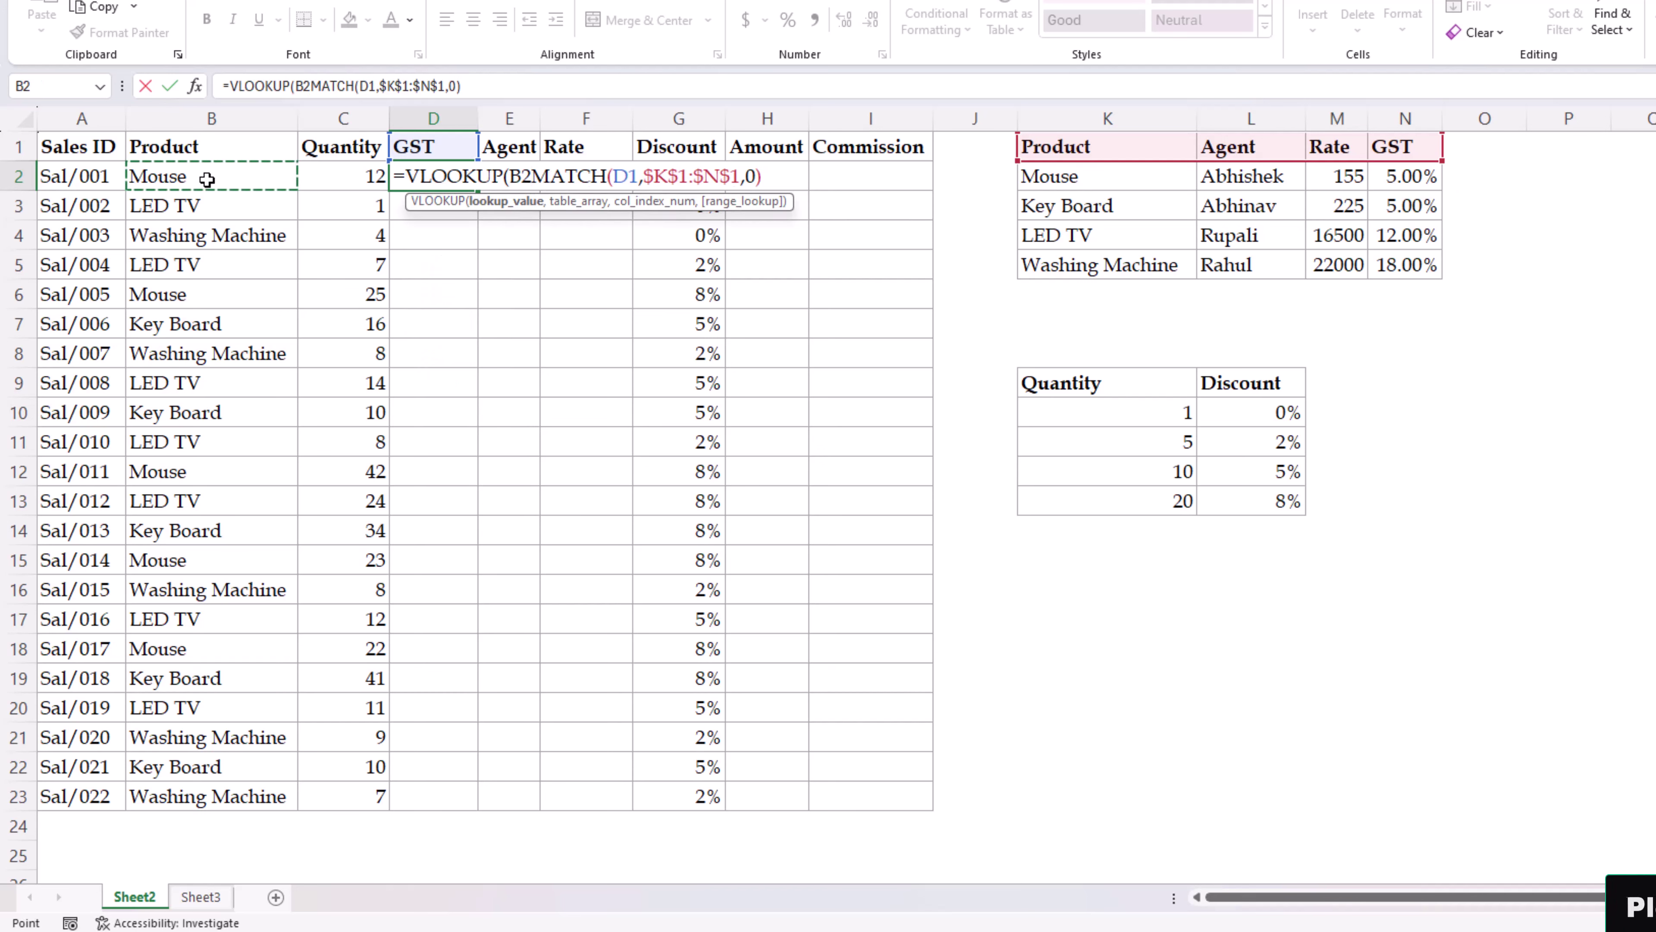
key("F4")
key("F4")
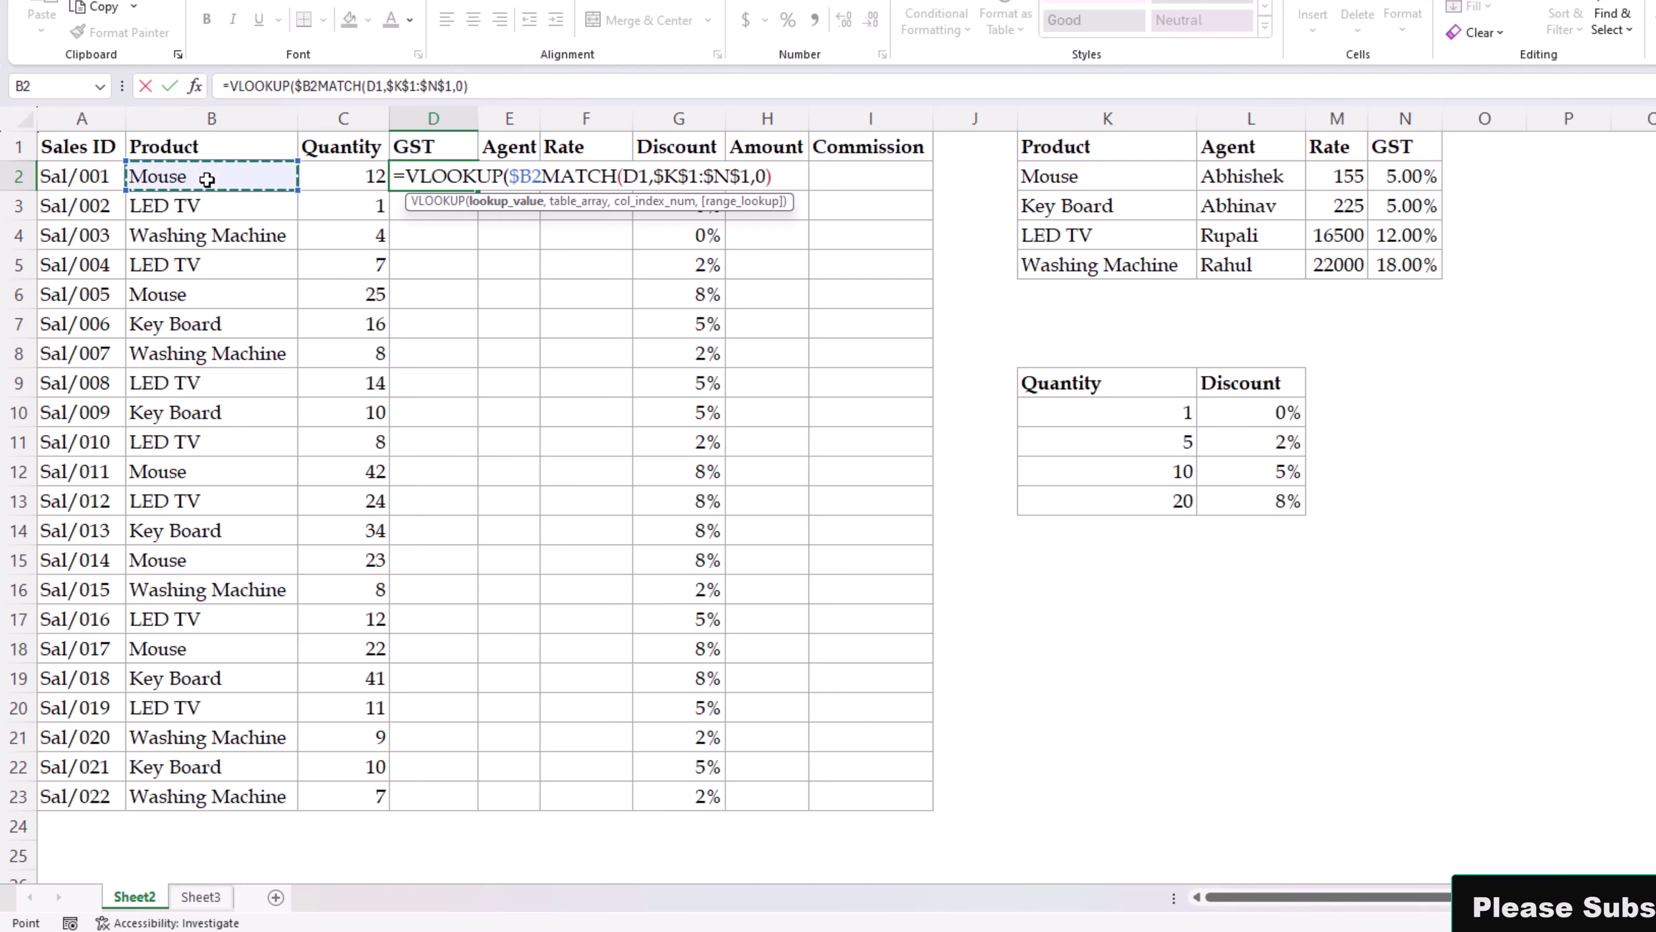
type(",")
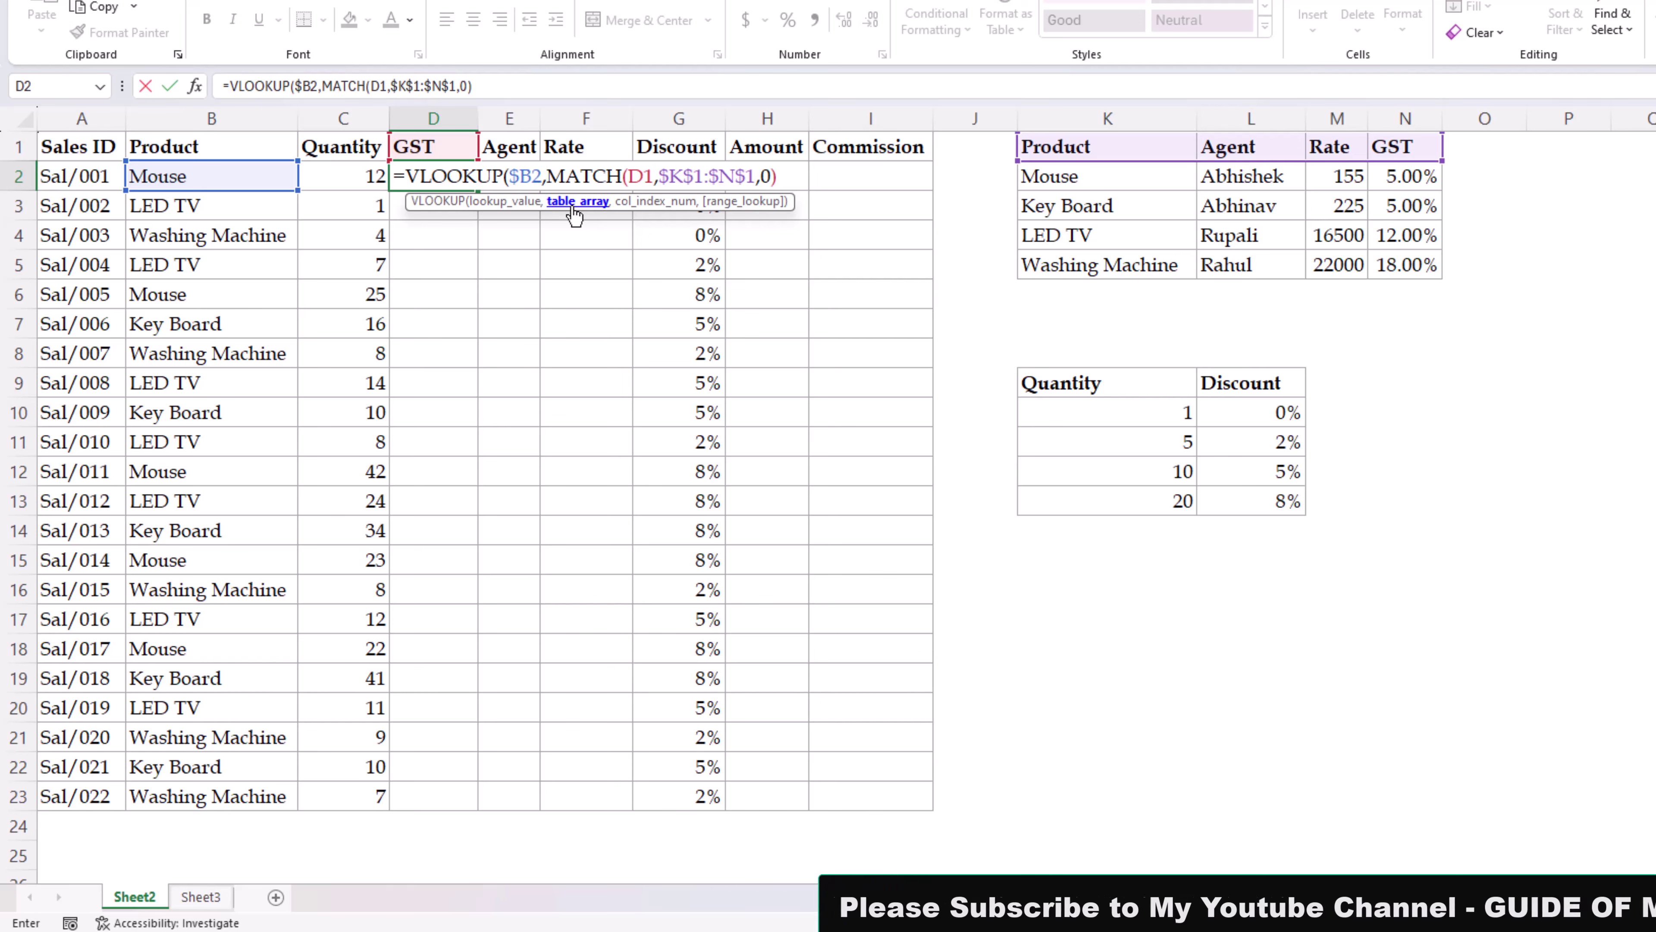
- Complete D2 as =VLOOKUP($B2,$K$1:$N$5,MATCH(D1,$K$1:$N$1,0),0), using MATCH as the column index and an exact match
left_click_drag(1076, 146, 1386, 266)
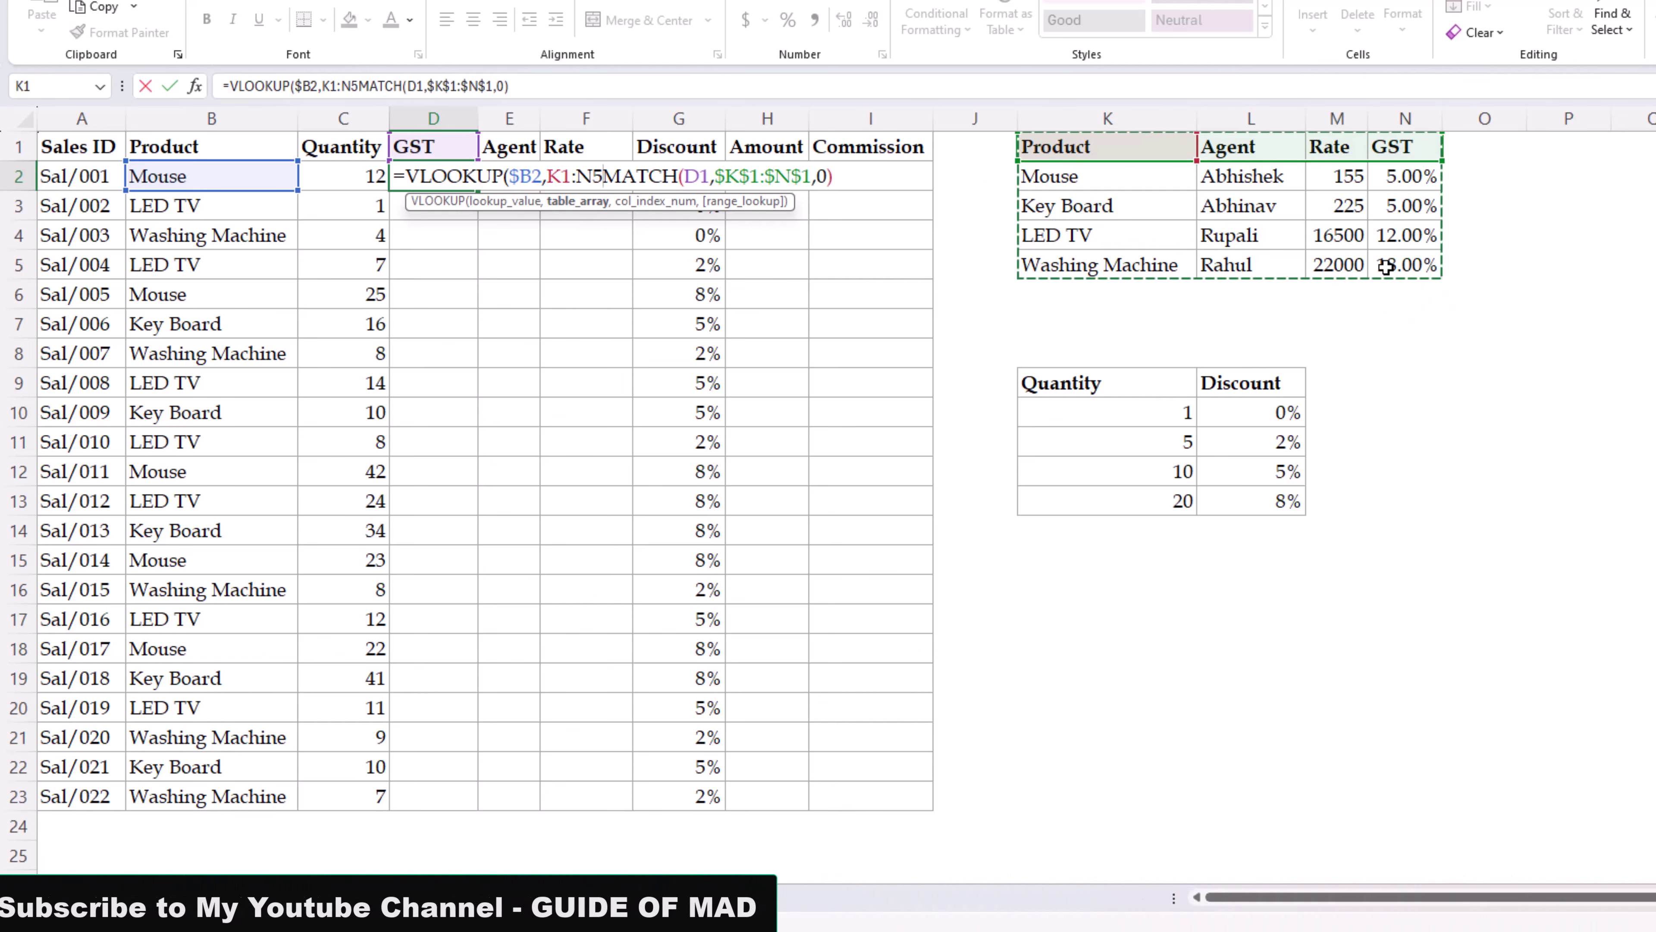
key("F4")
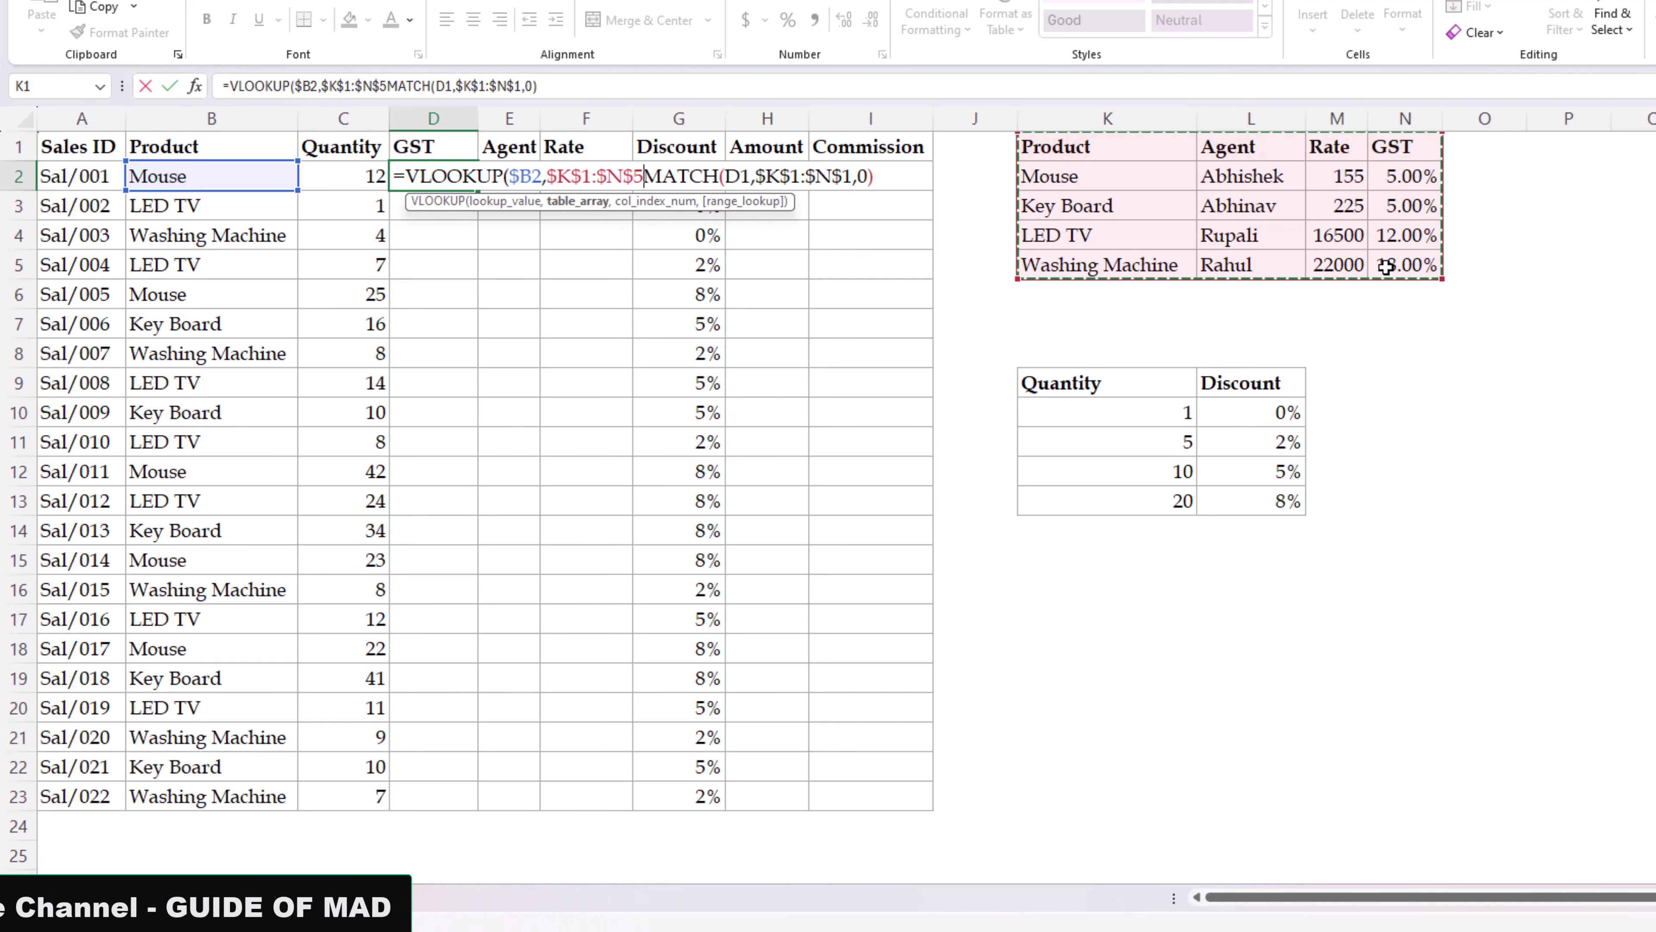
type(",")
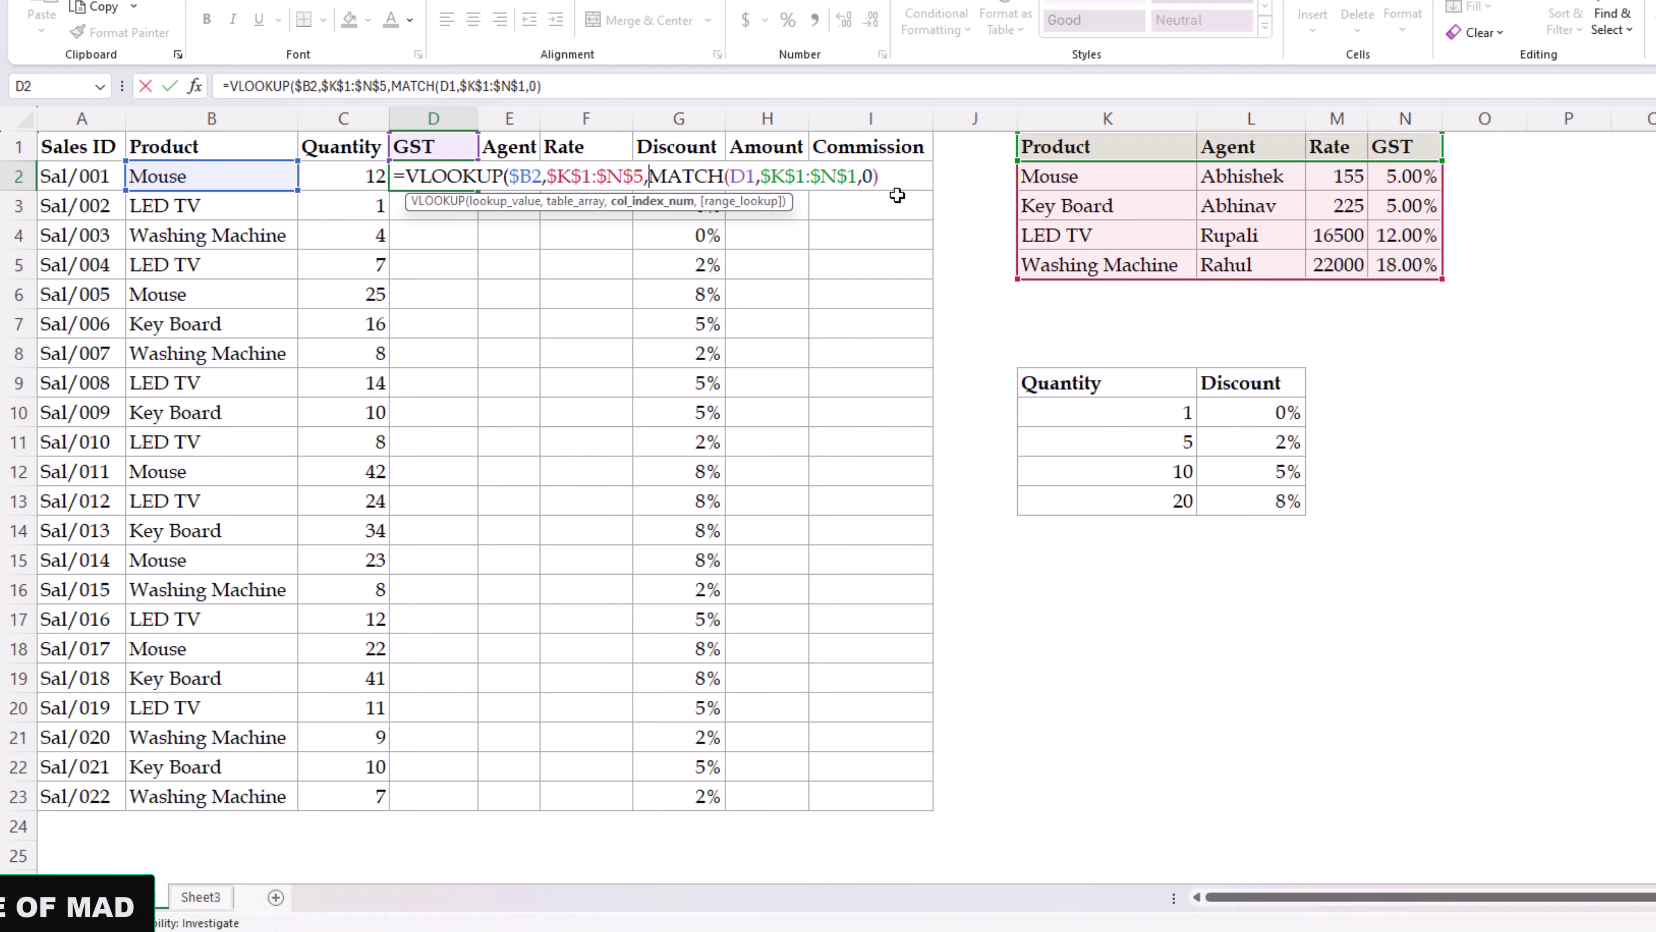
left_click(675, 207)
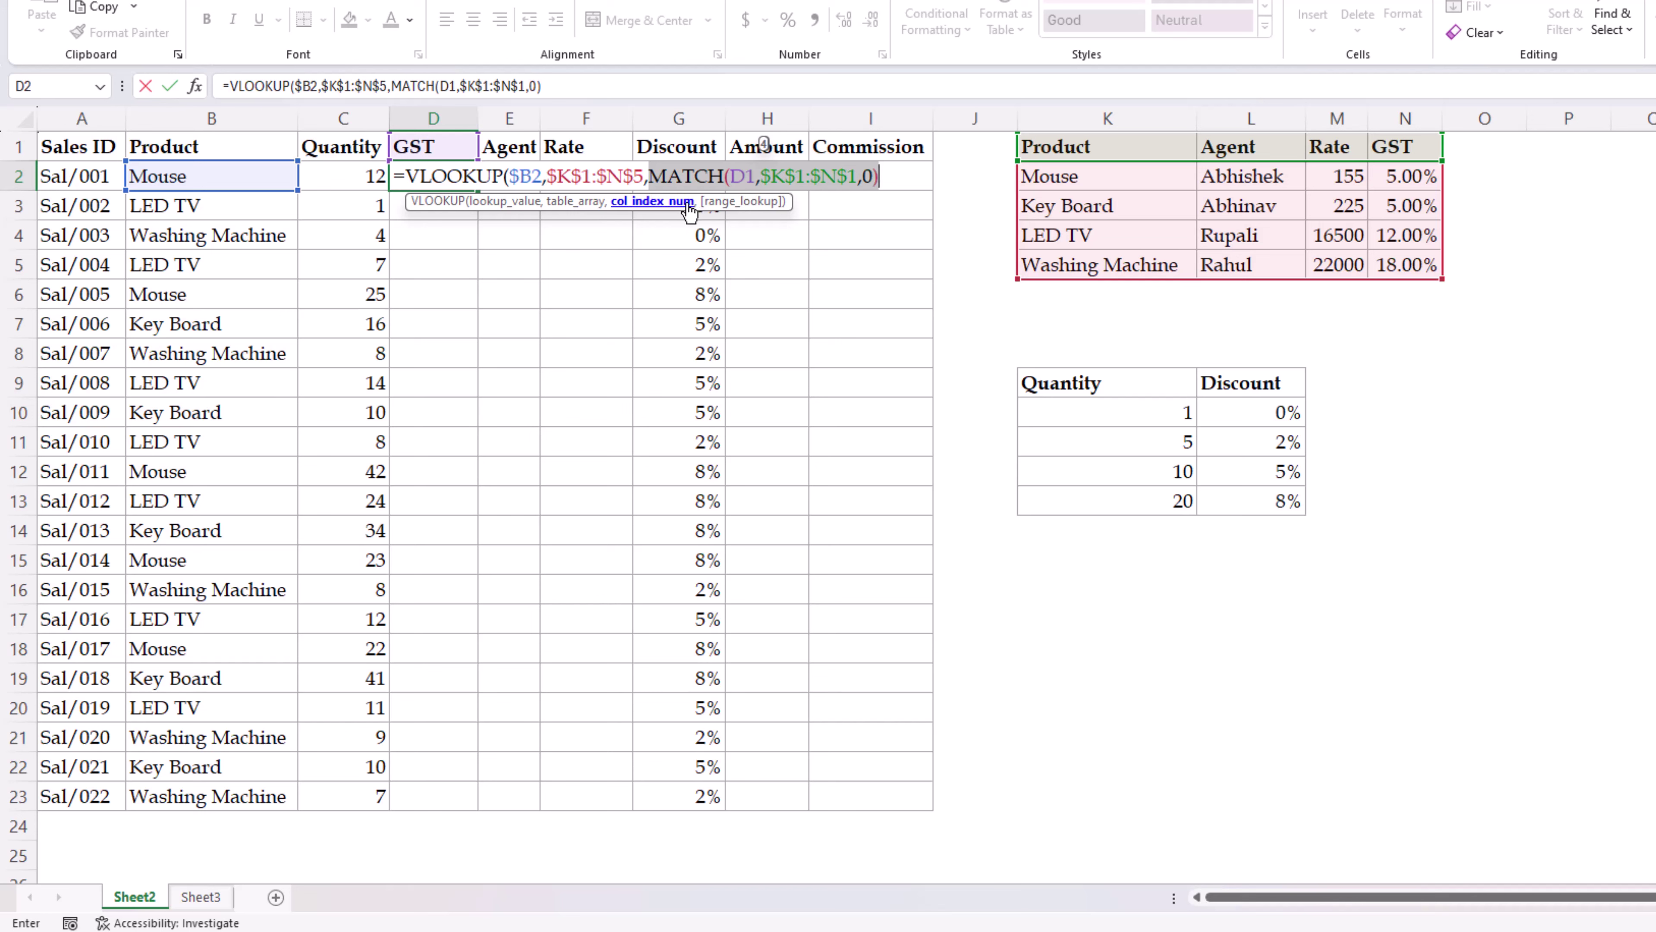
left_click(893, 175)
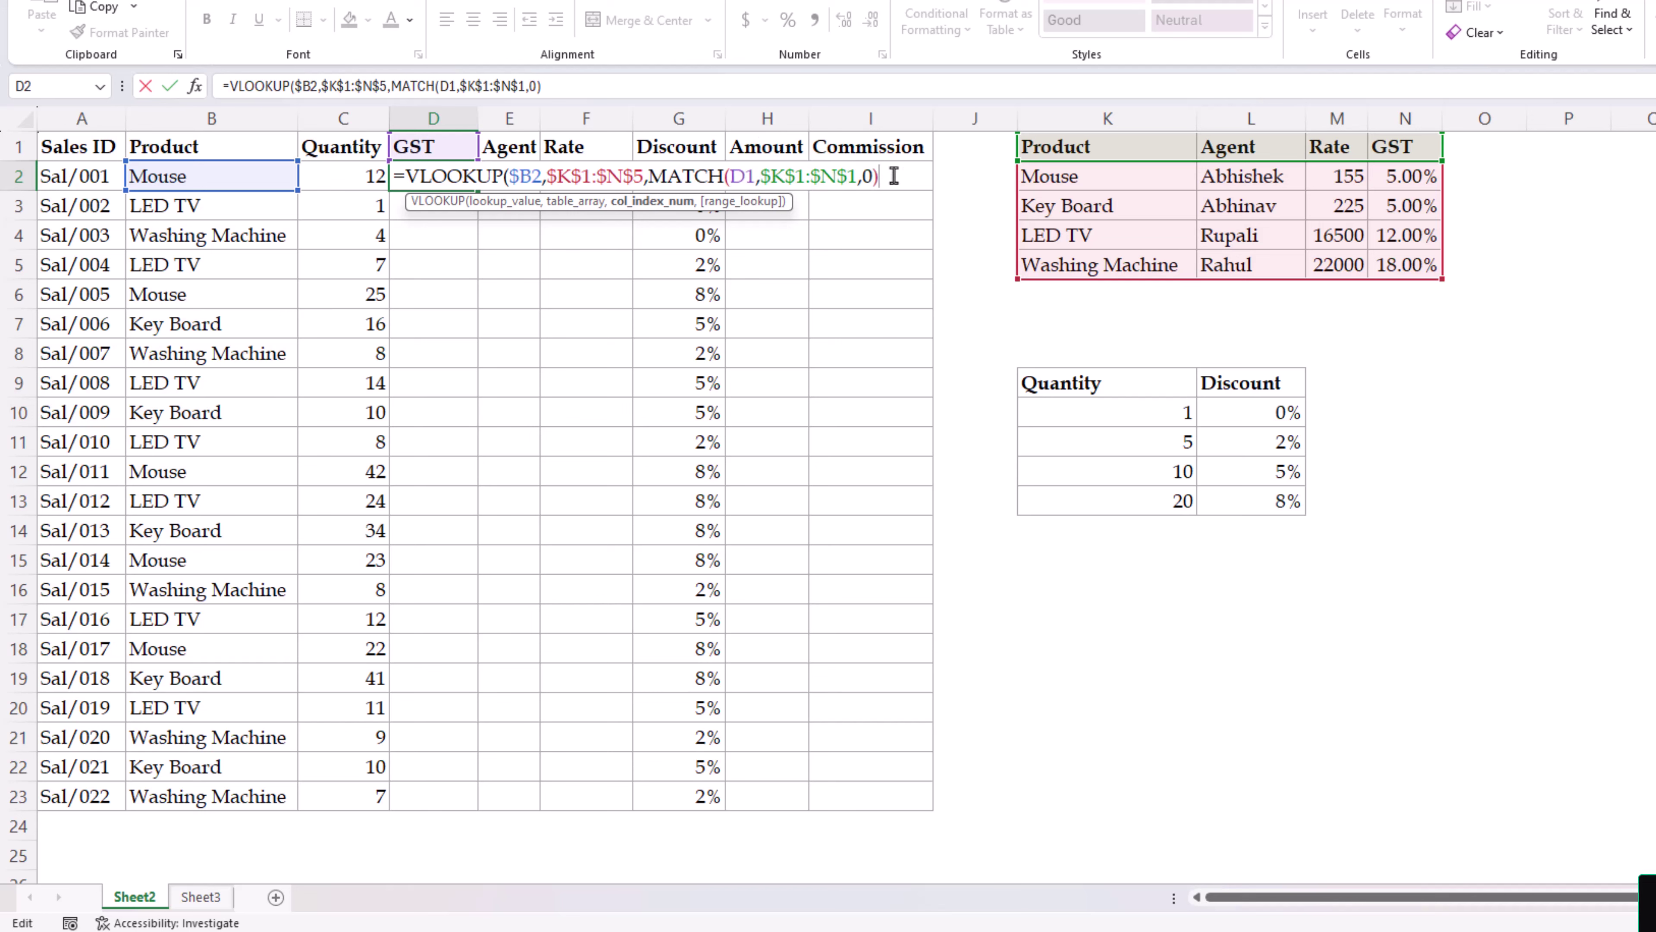
type(",")
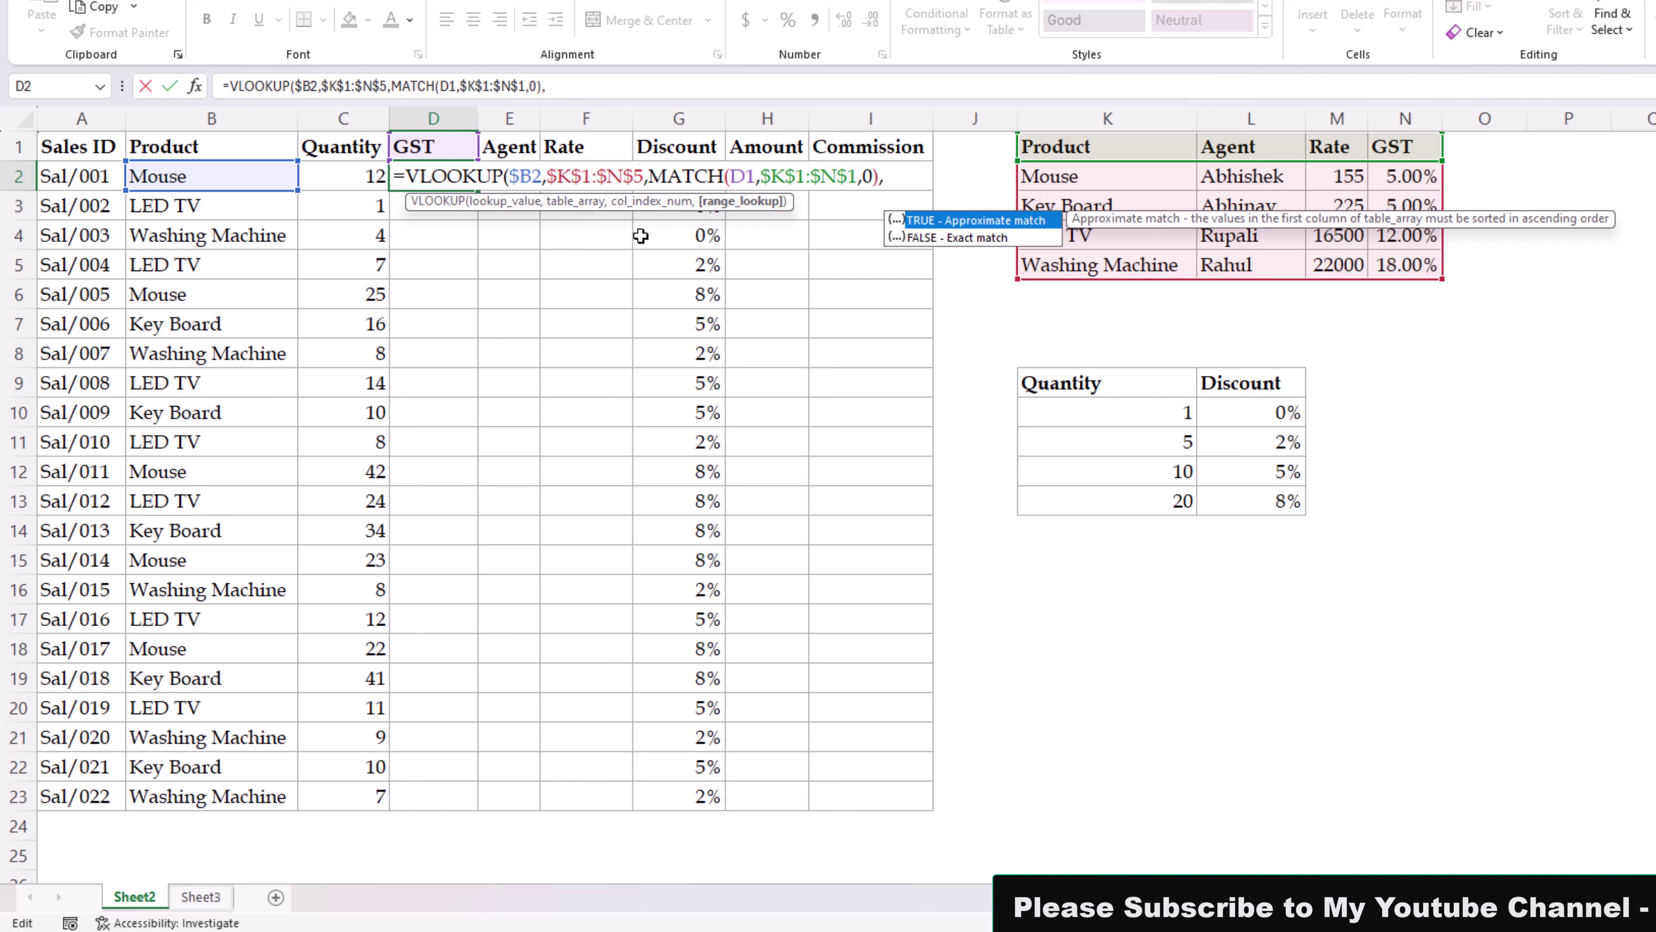
type("0")
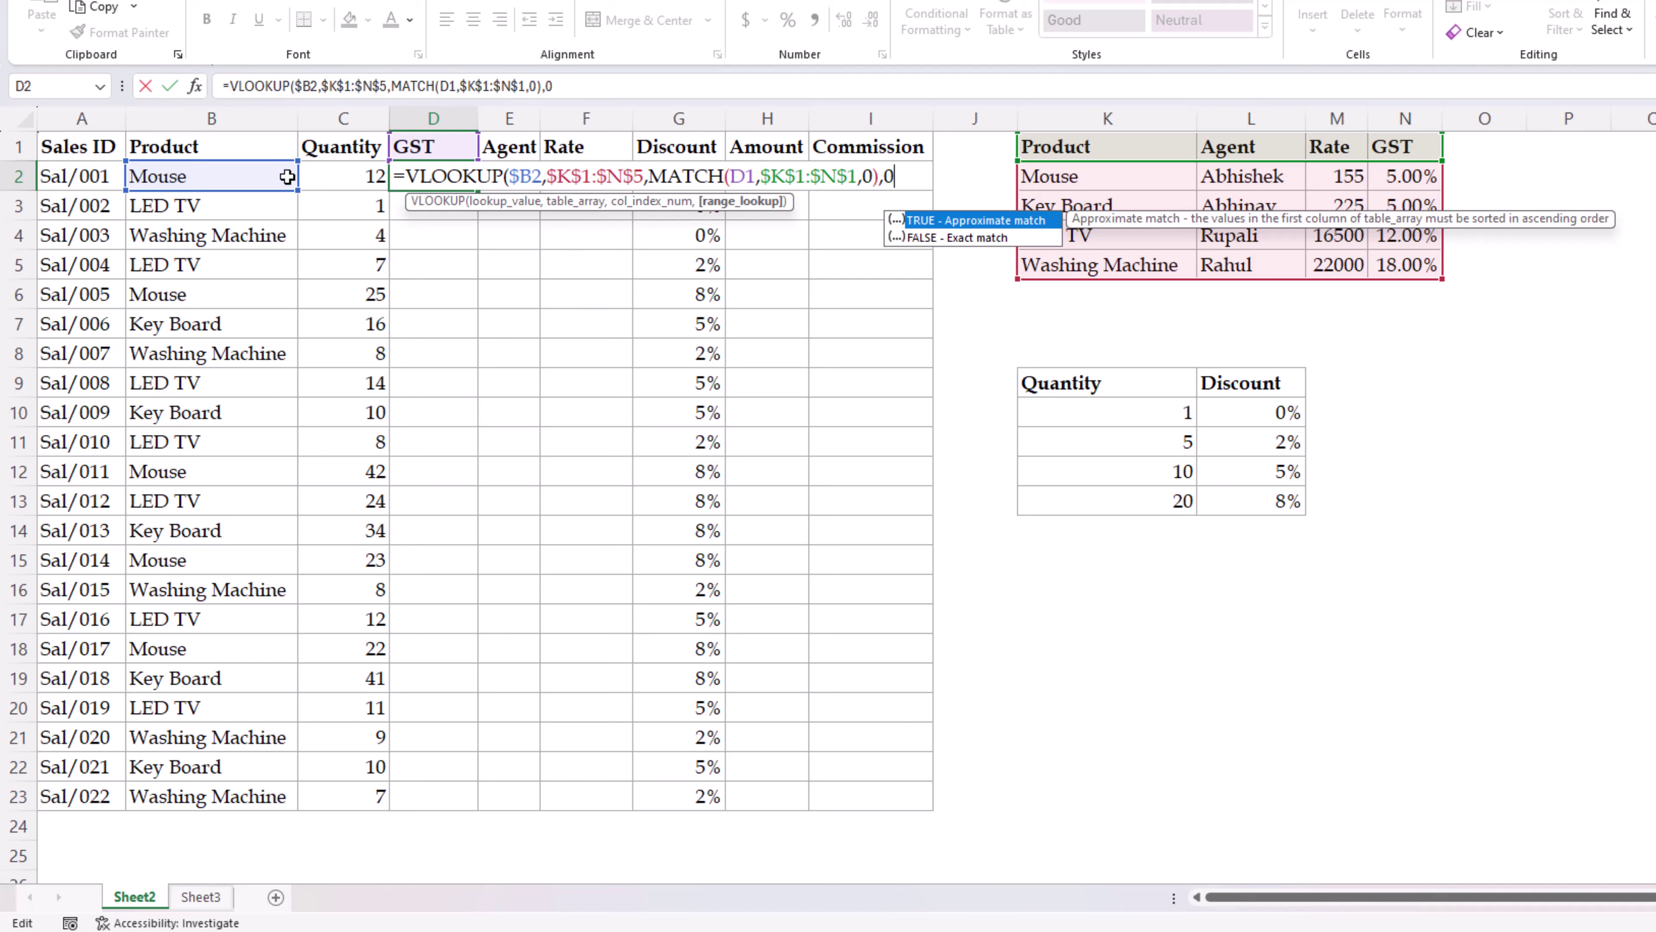
key("Return")
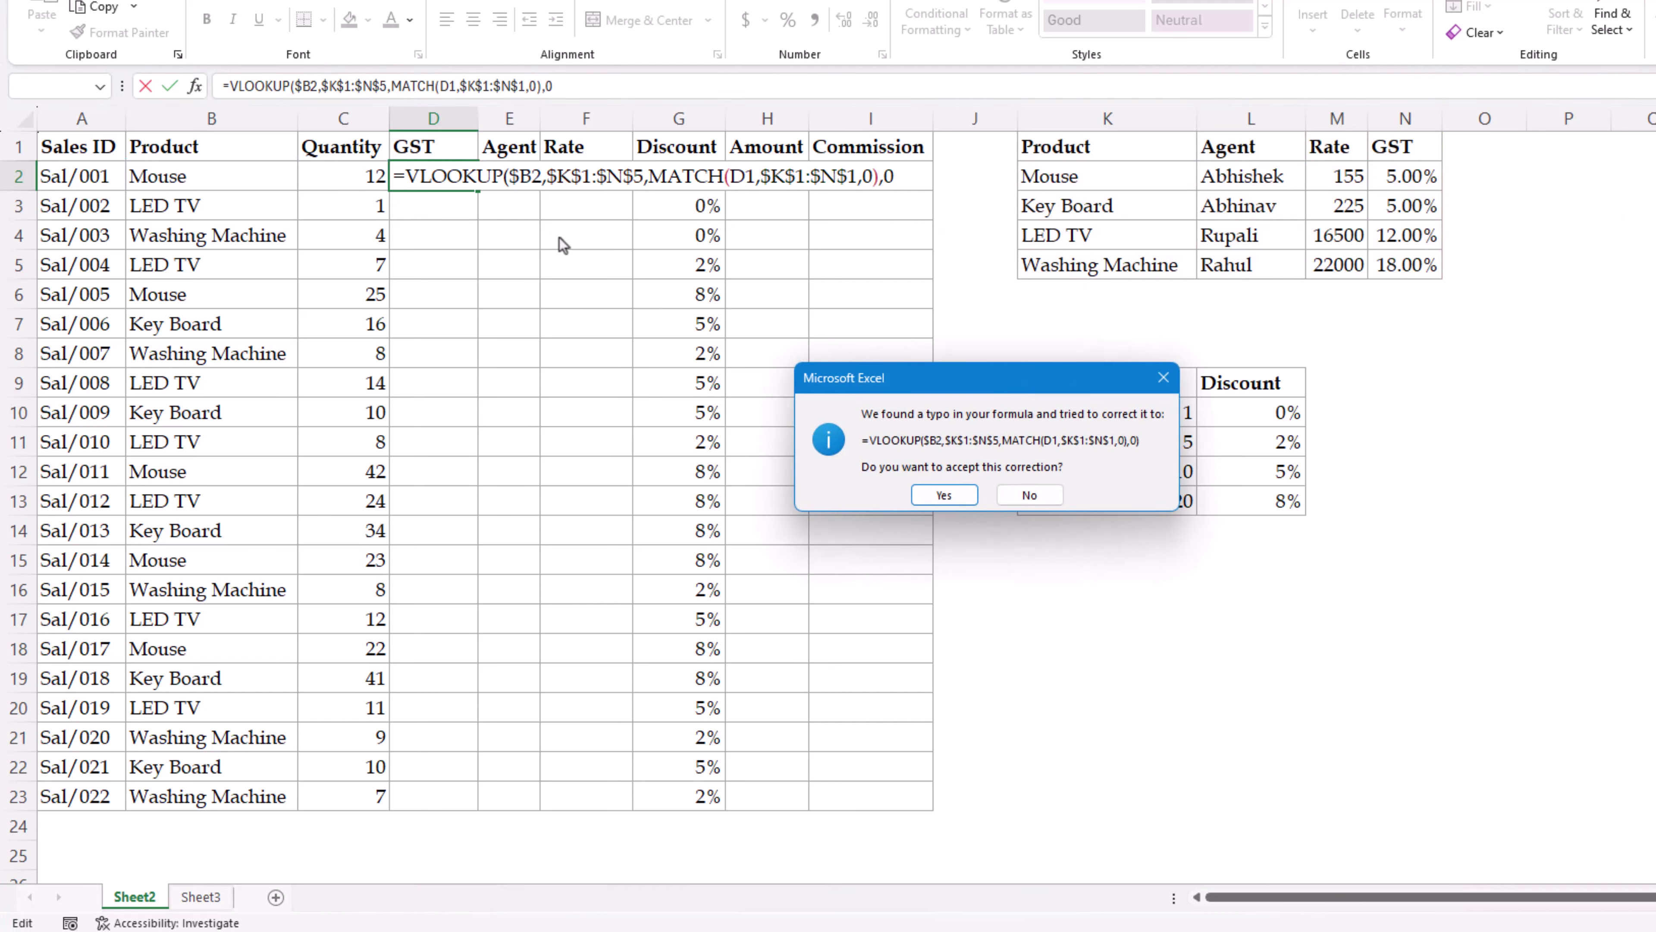
key("Return")
- Fill D2's combined formula across to F2 and down through row 23
left_click(451, 179)
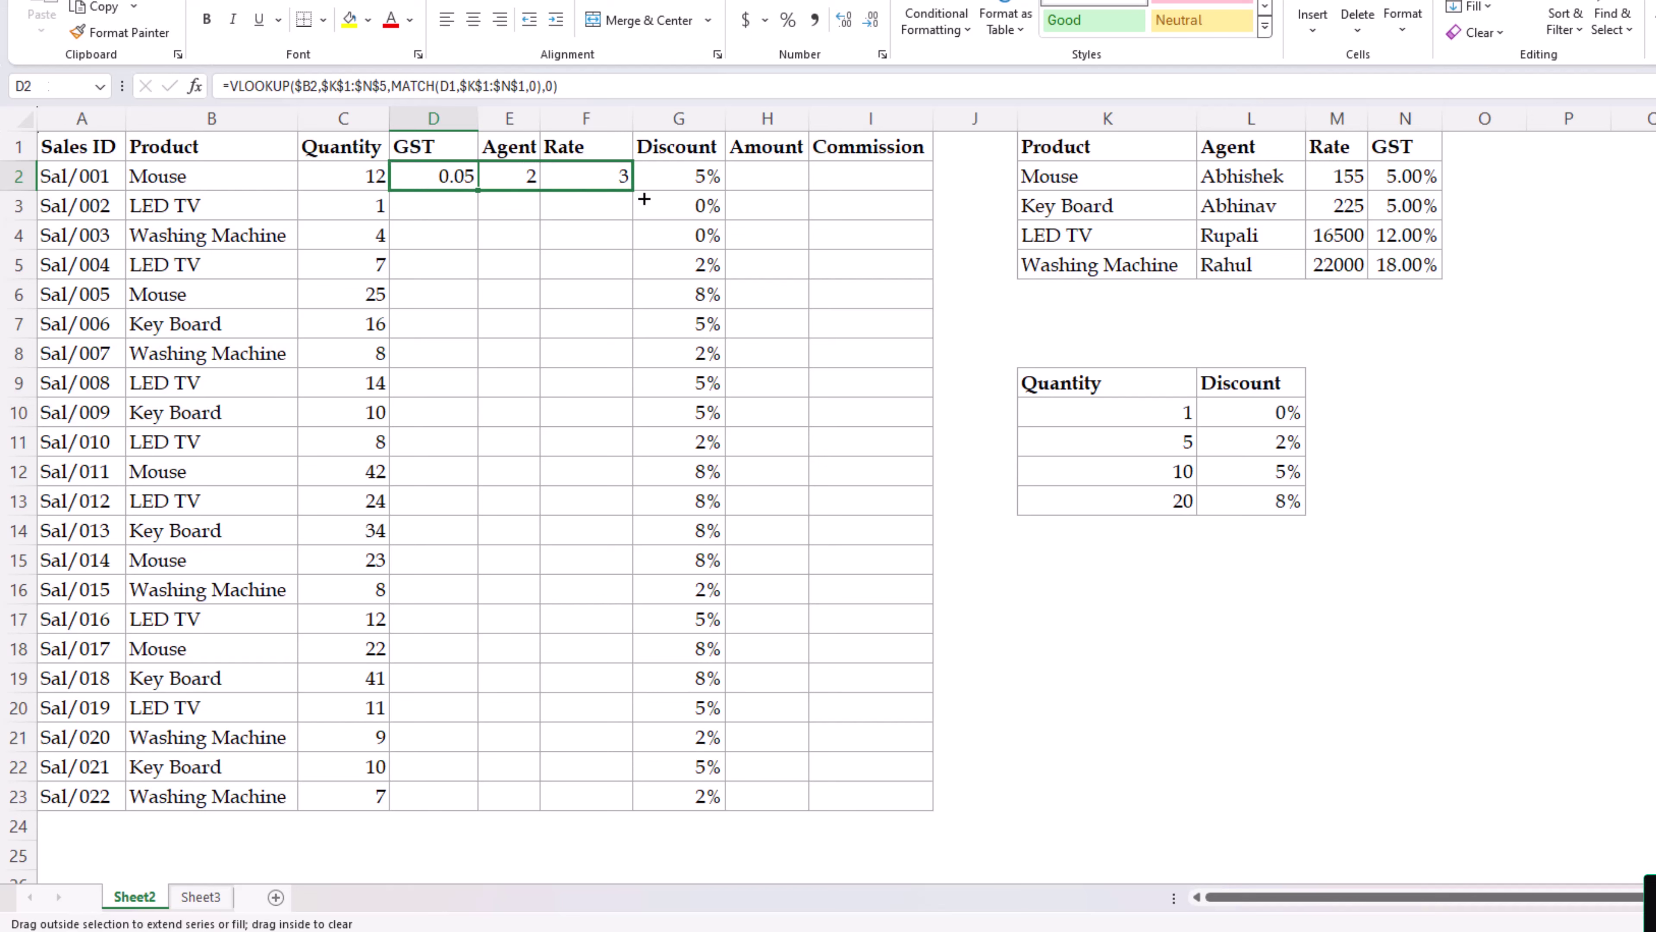
left_click_drag(644, 198, 643, 801)
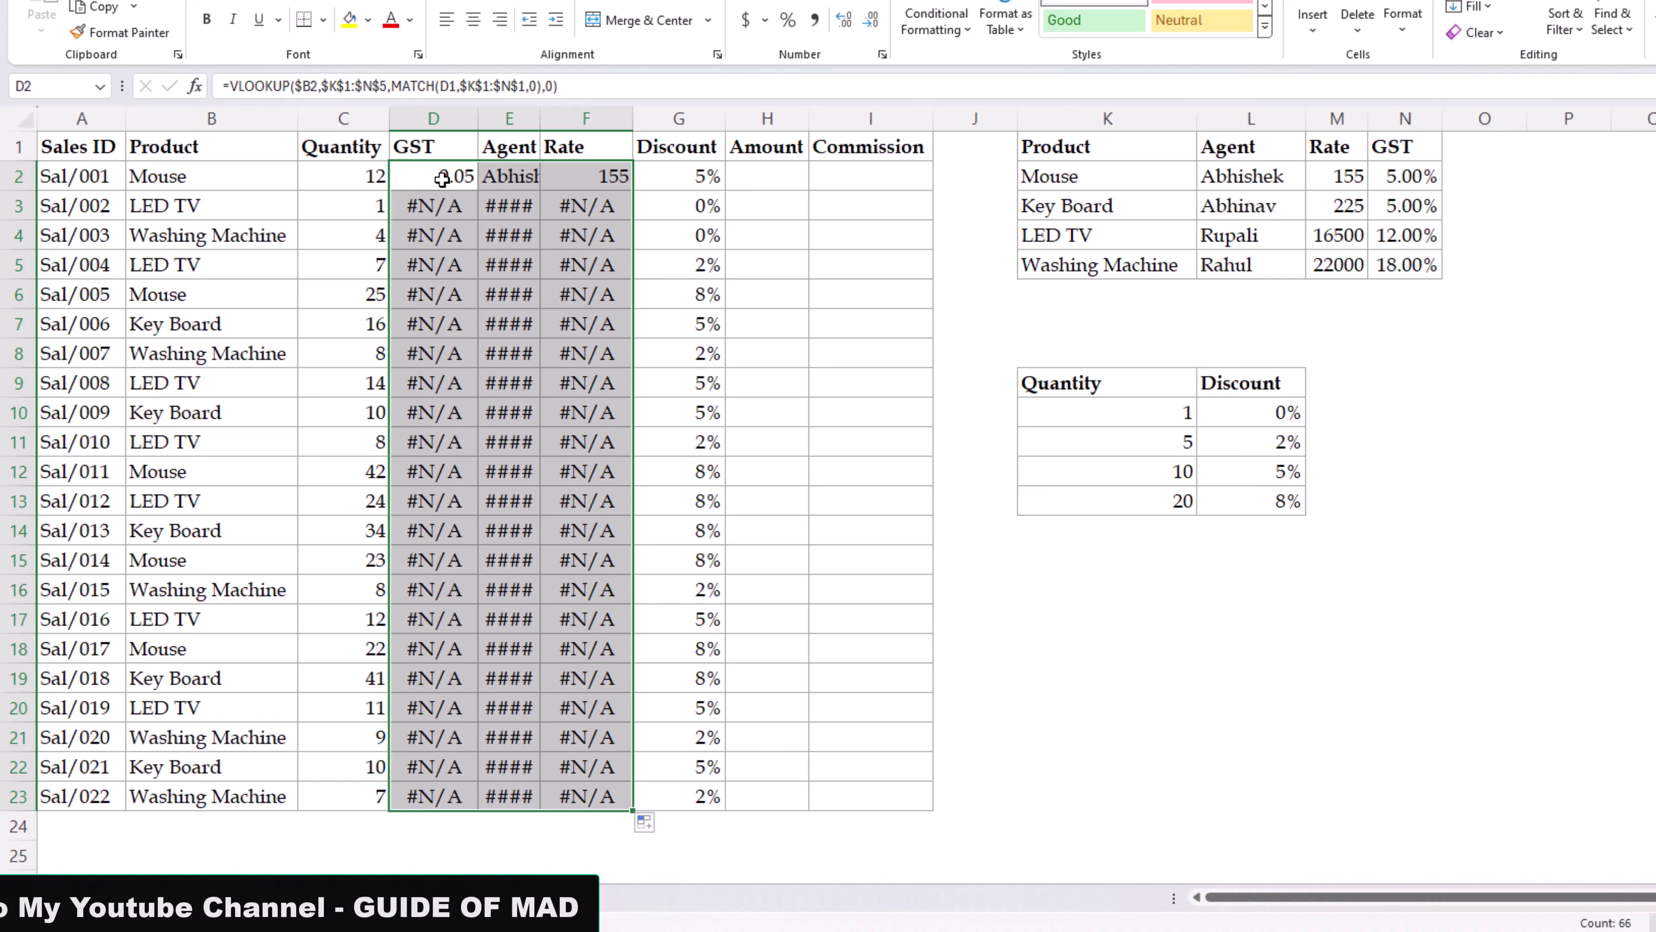
- Lock the row of MATCH's lookup value as D$1 in D2, and fill the formula across to F2 and down through row 23
double_click(442, 179)
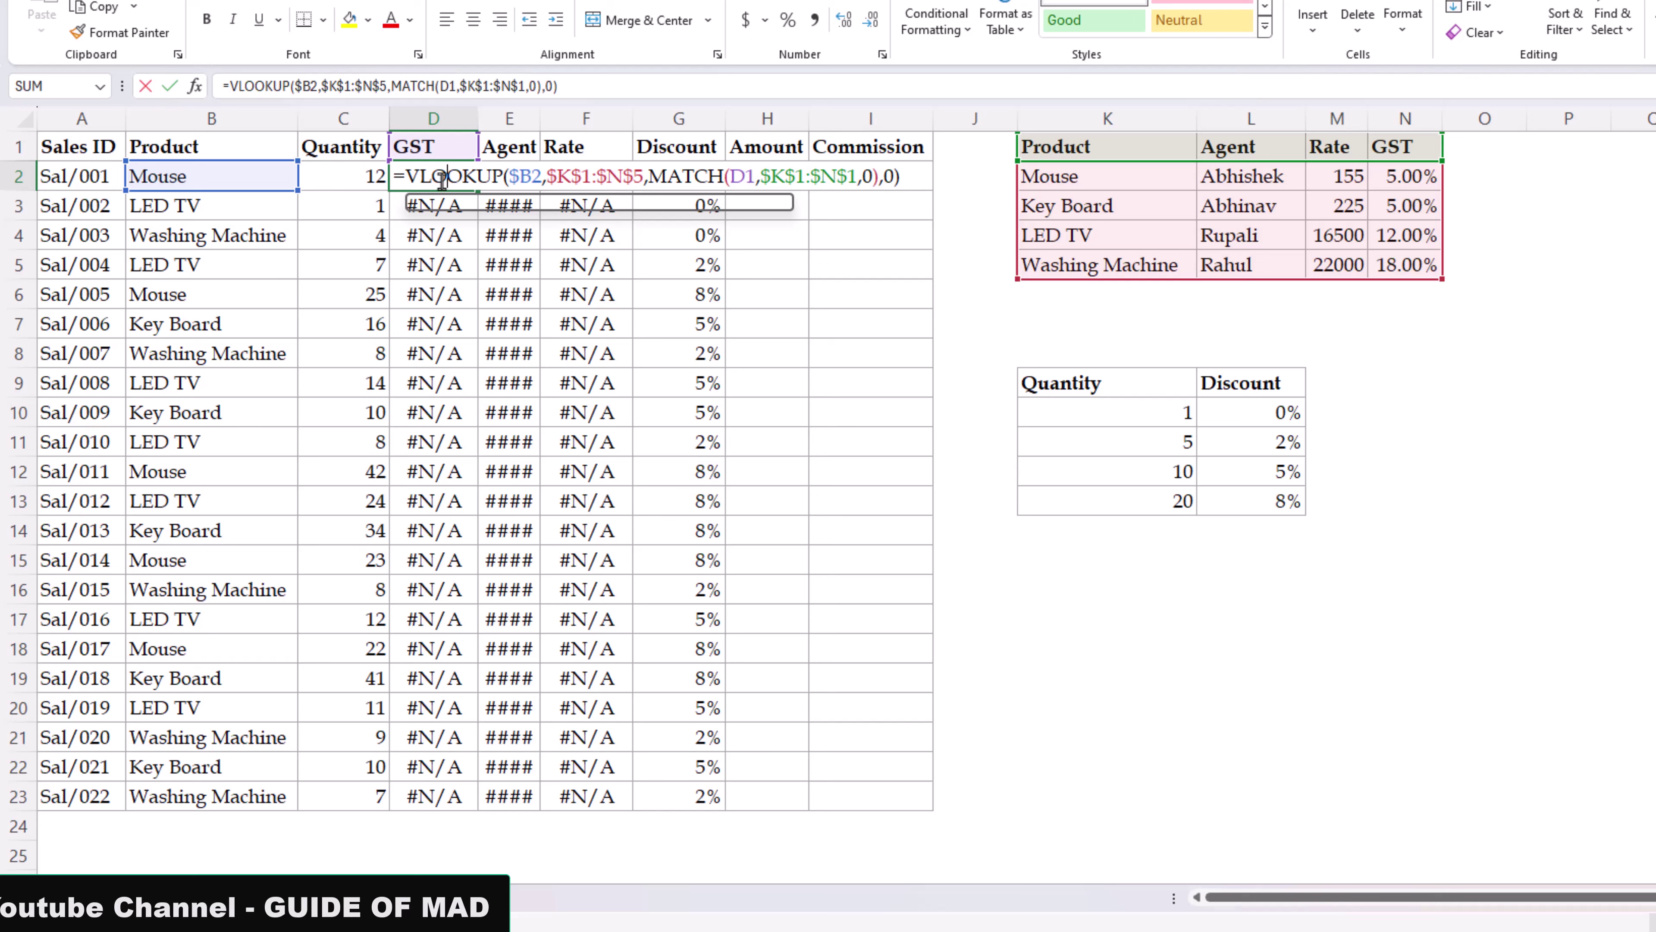
left_click(744, 176)
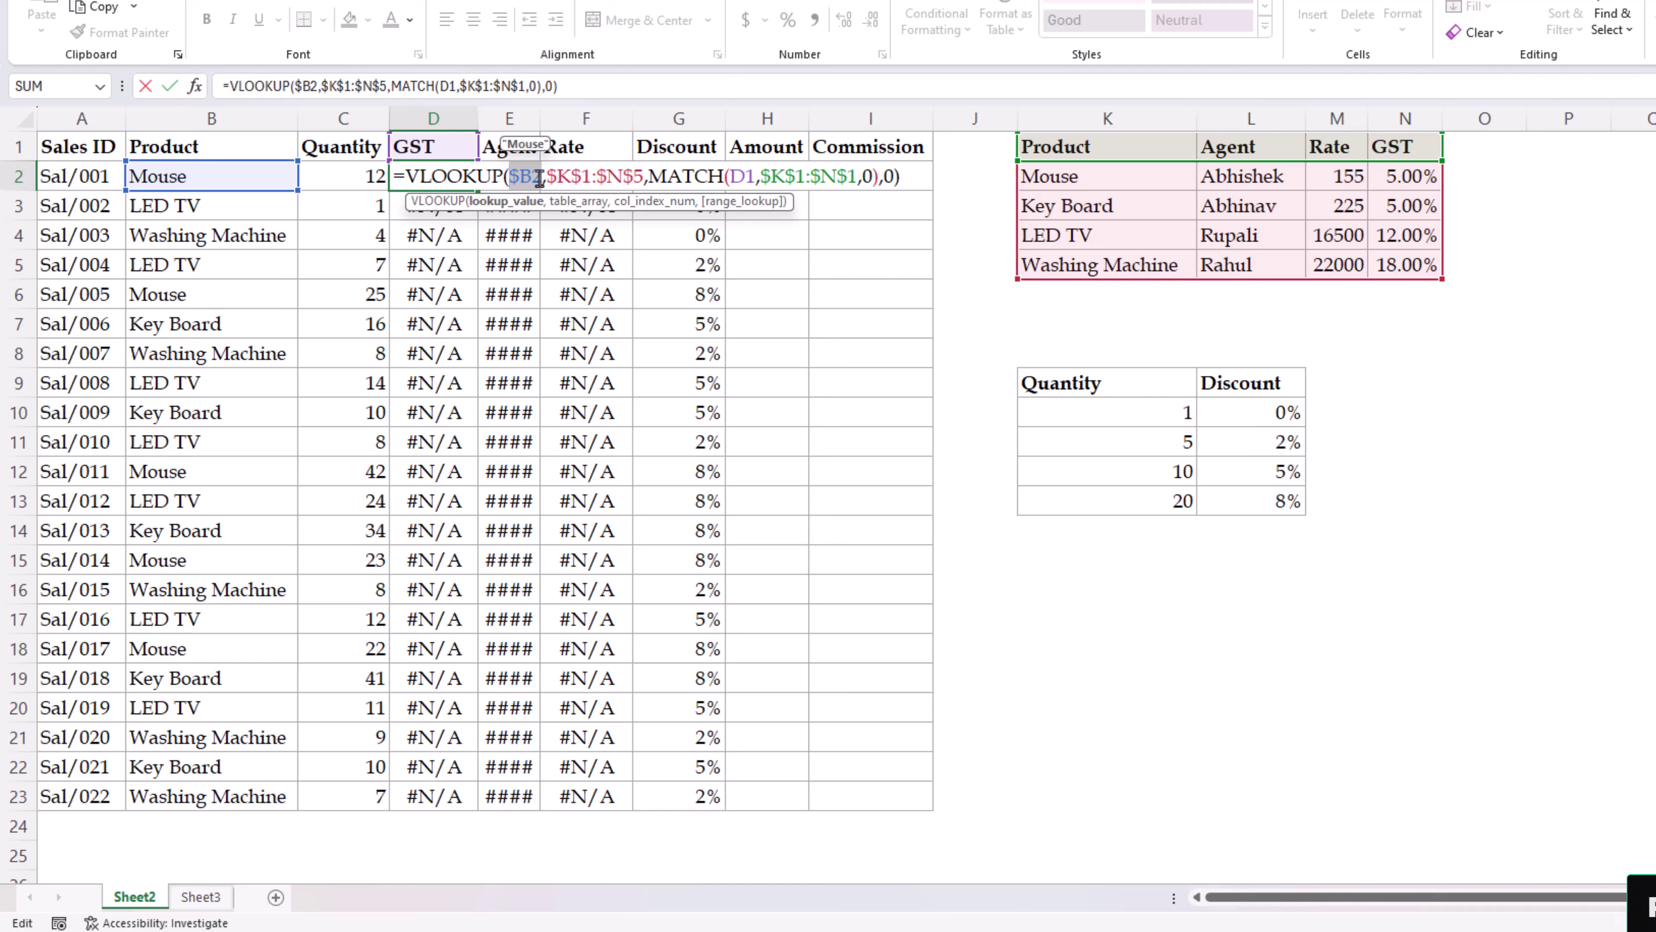
left_click(753, 177)
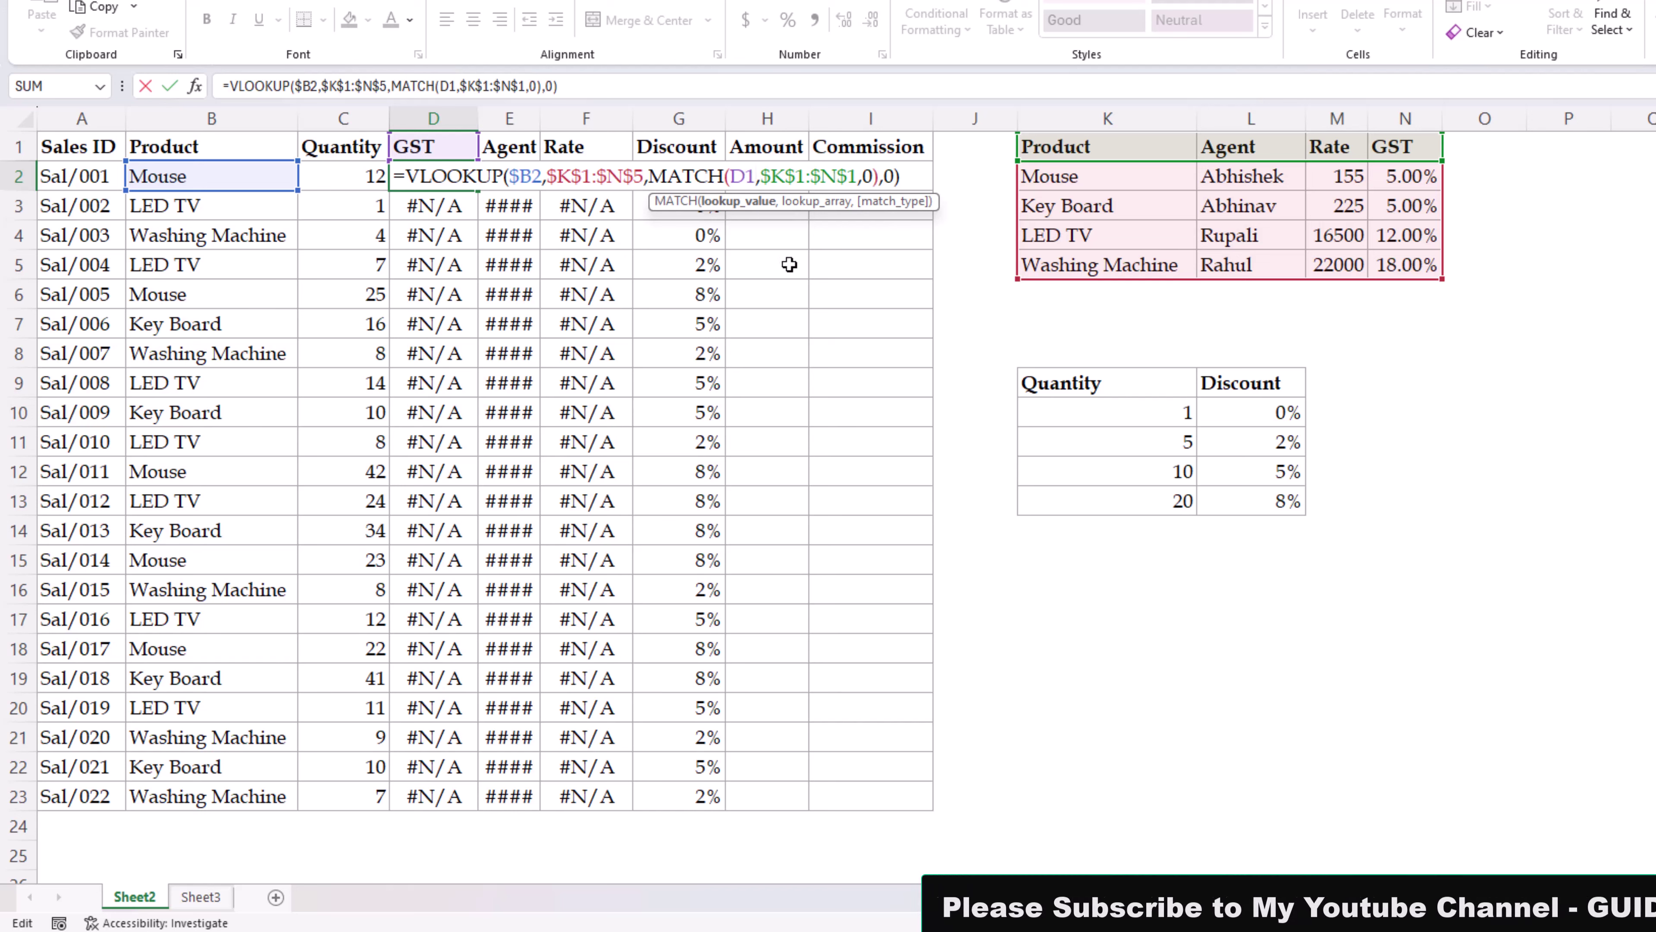
key("F4")
key("F4")
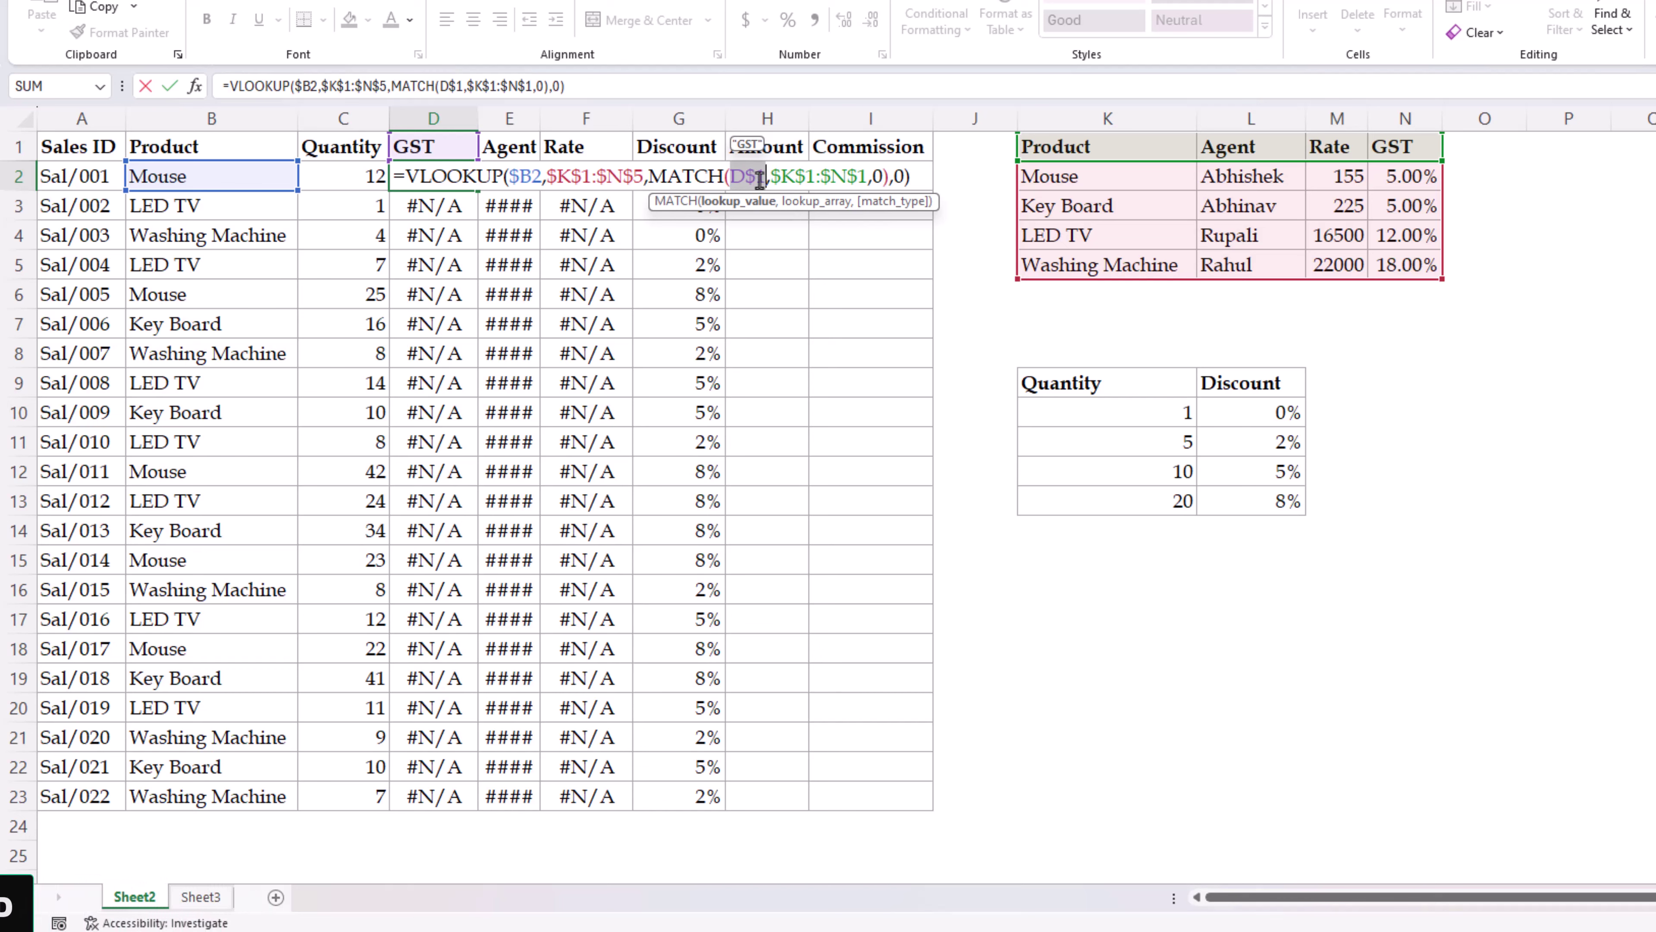
key("Return")
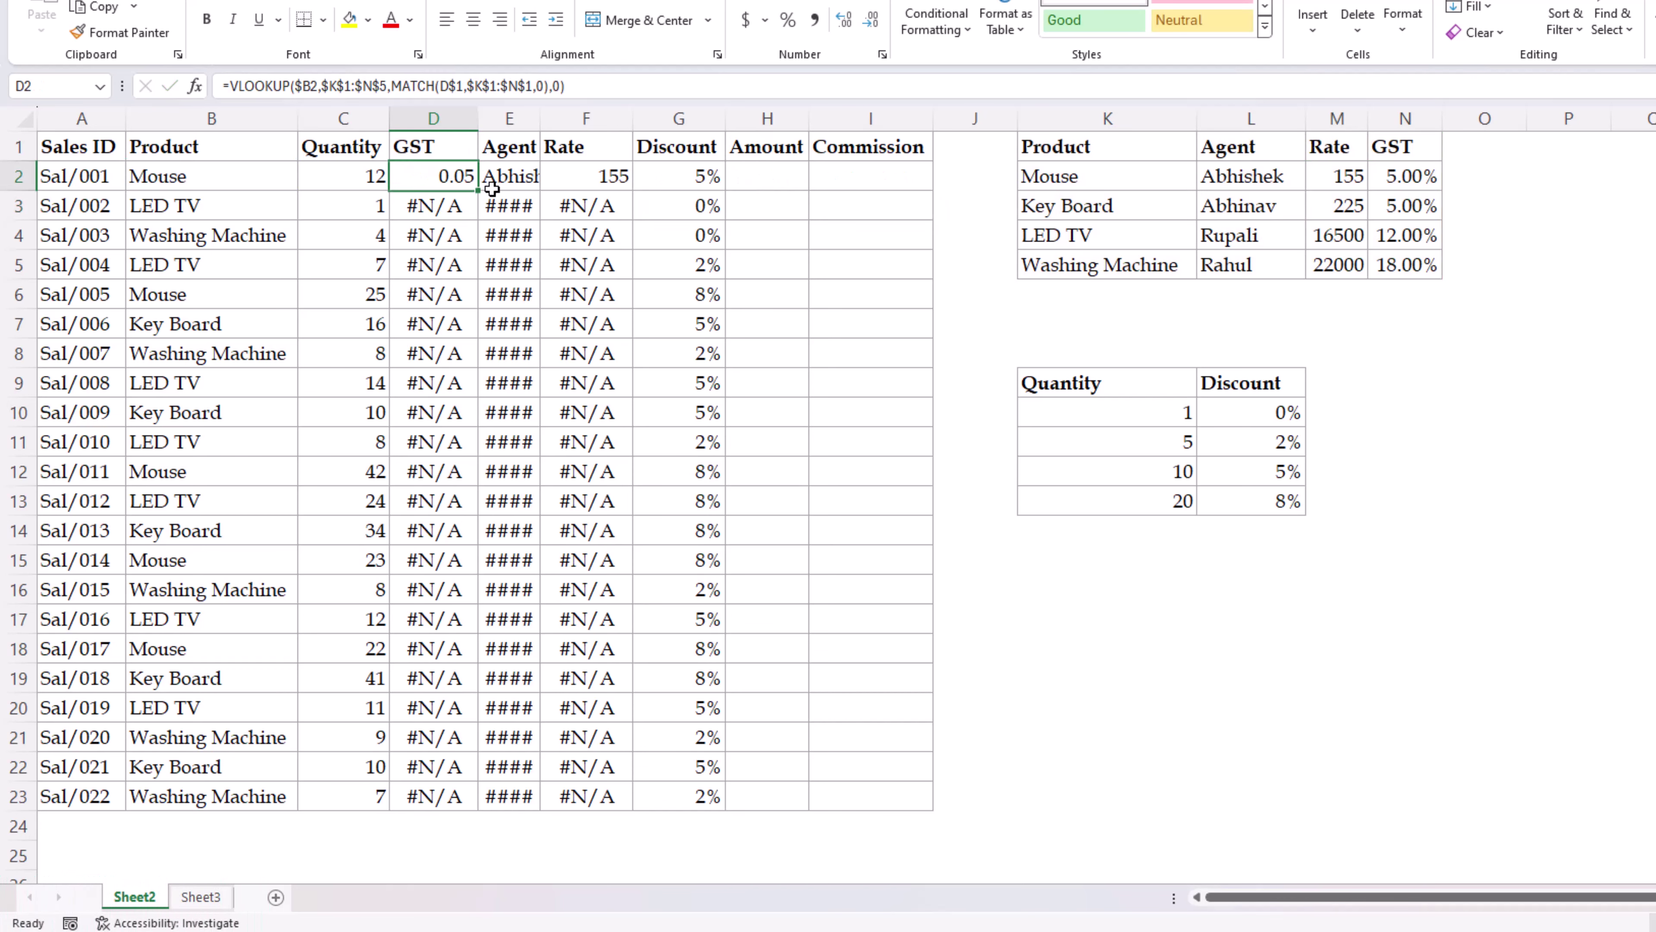
mouse_move(624, 196)
left_mouse_down()
mouse_move(641, 204)
mouse_move(607, 678)
left_mouse_up()
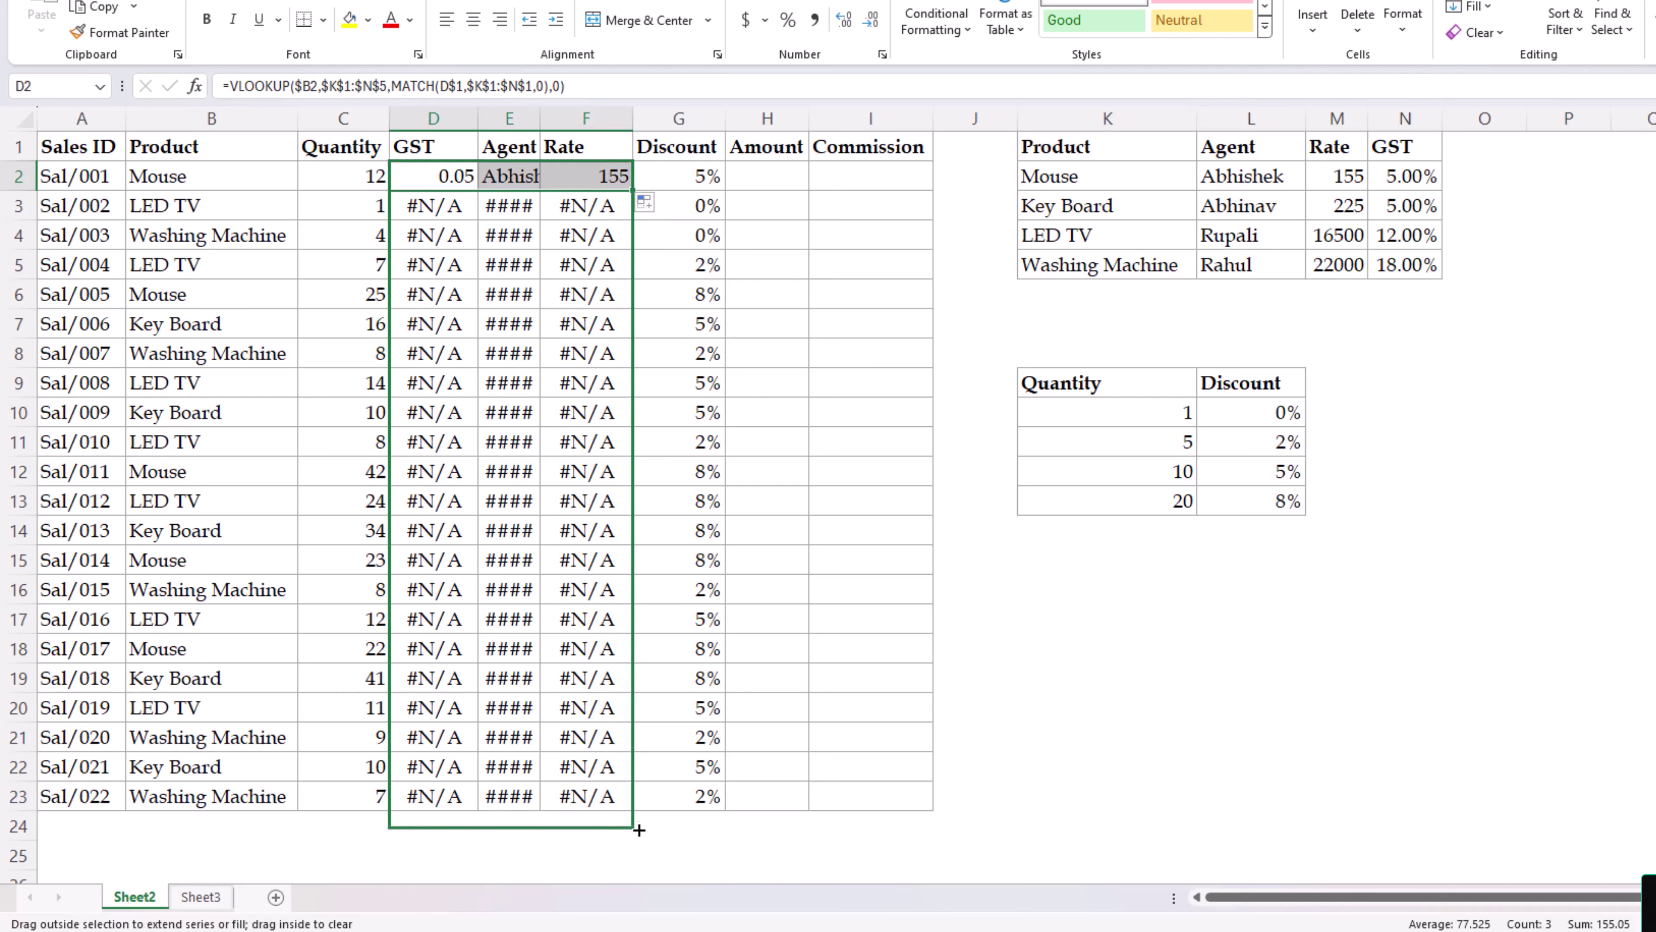
left_click_drag(639, 802, 639, 804)
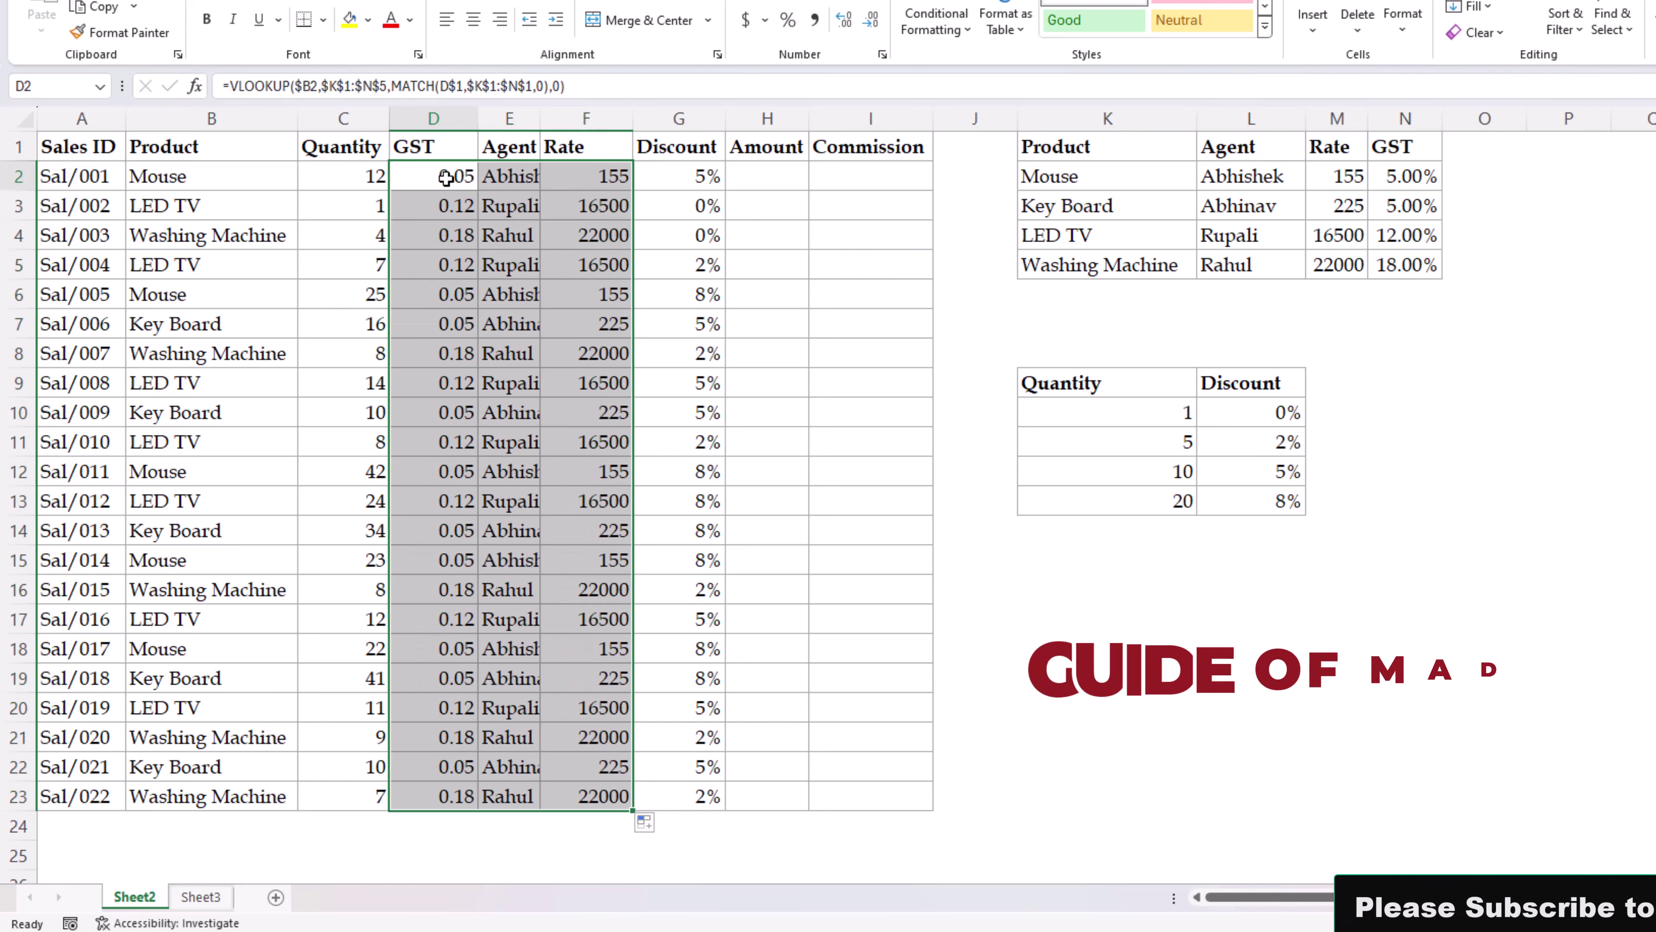
- Format the GST values in D2:D23 as percentages and widen the Agent column to show the full names
left_click_drag(447, 176, 468, 806)
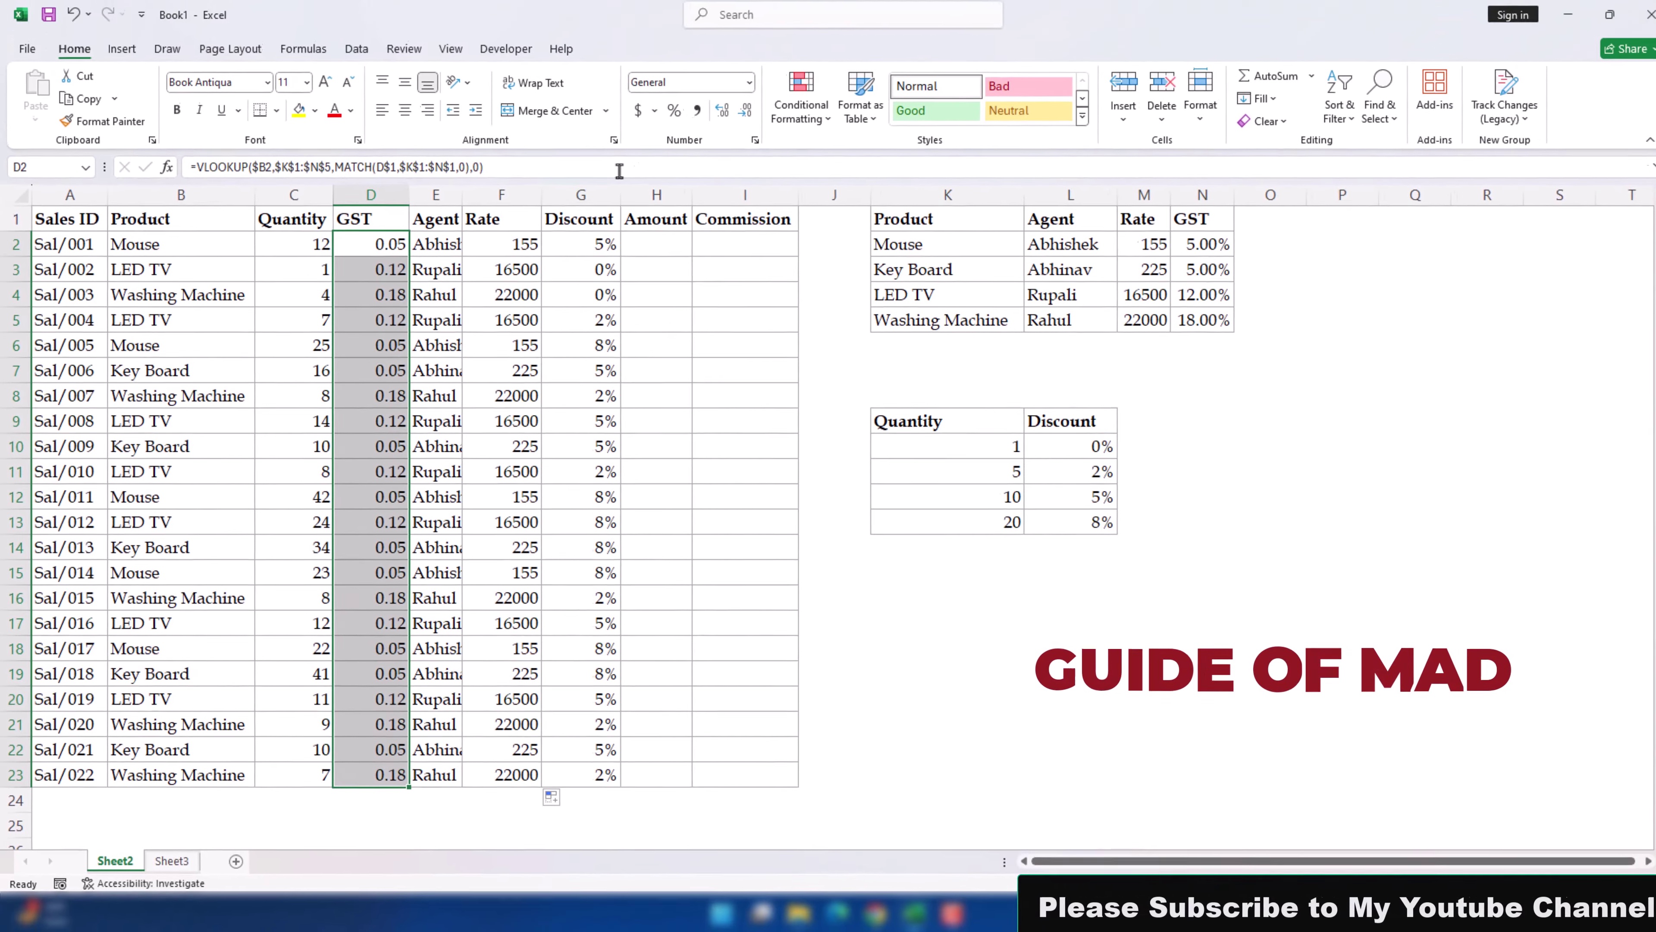
left_click(787, 20)
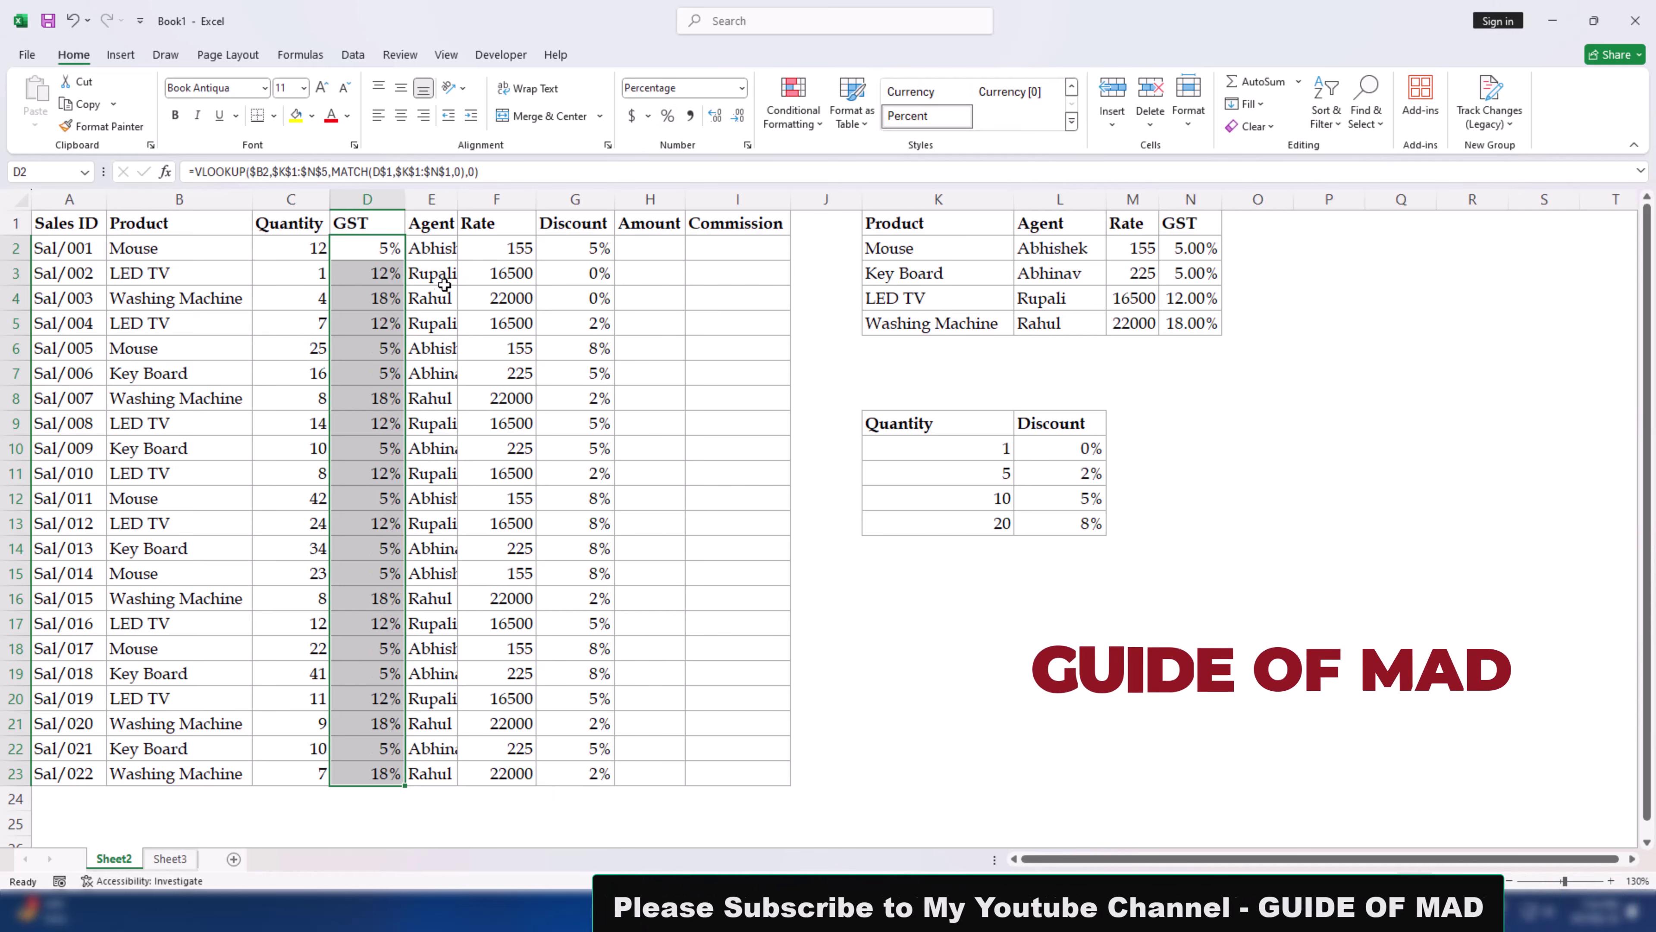
left_click_drag(459, 197, 486, 196)
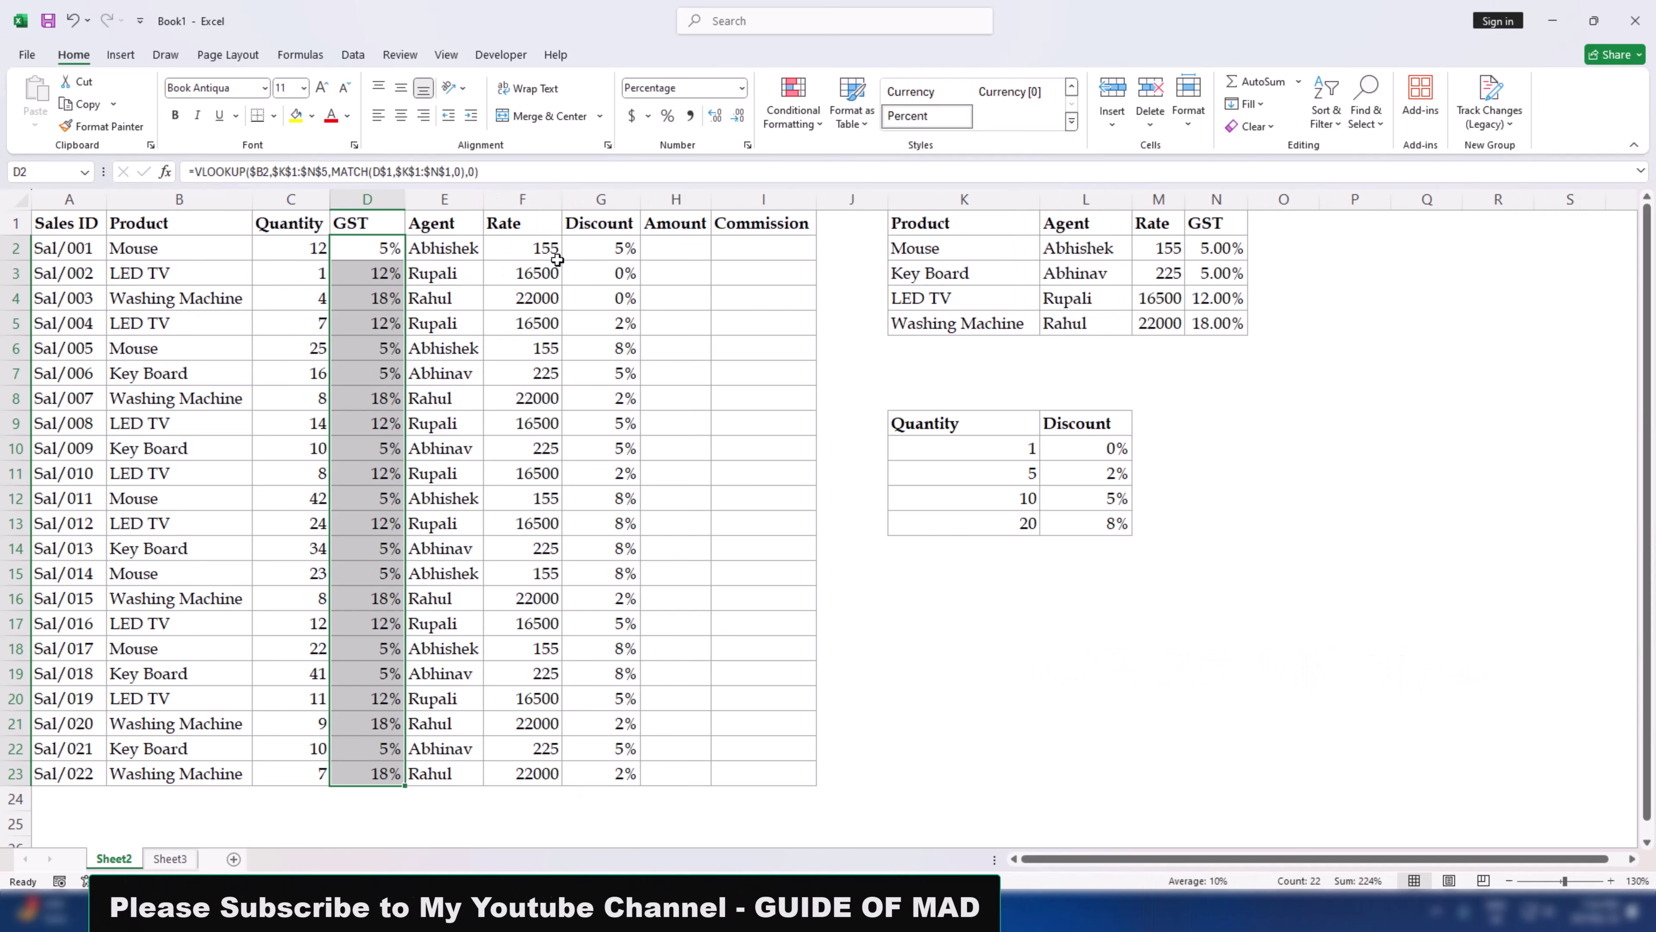
left_click(538, 322)
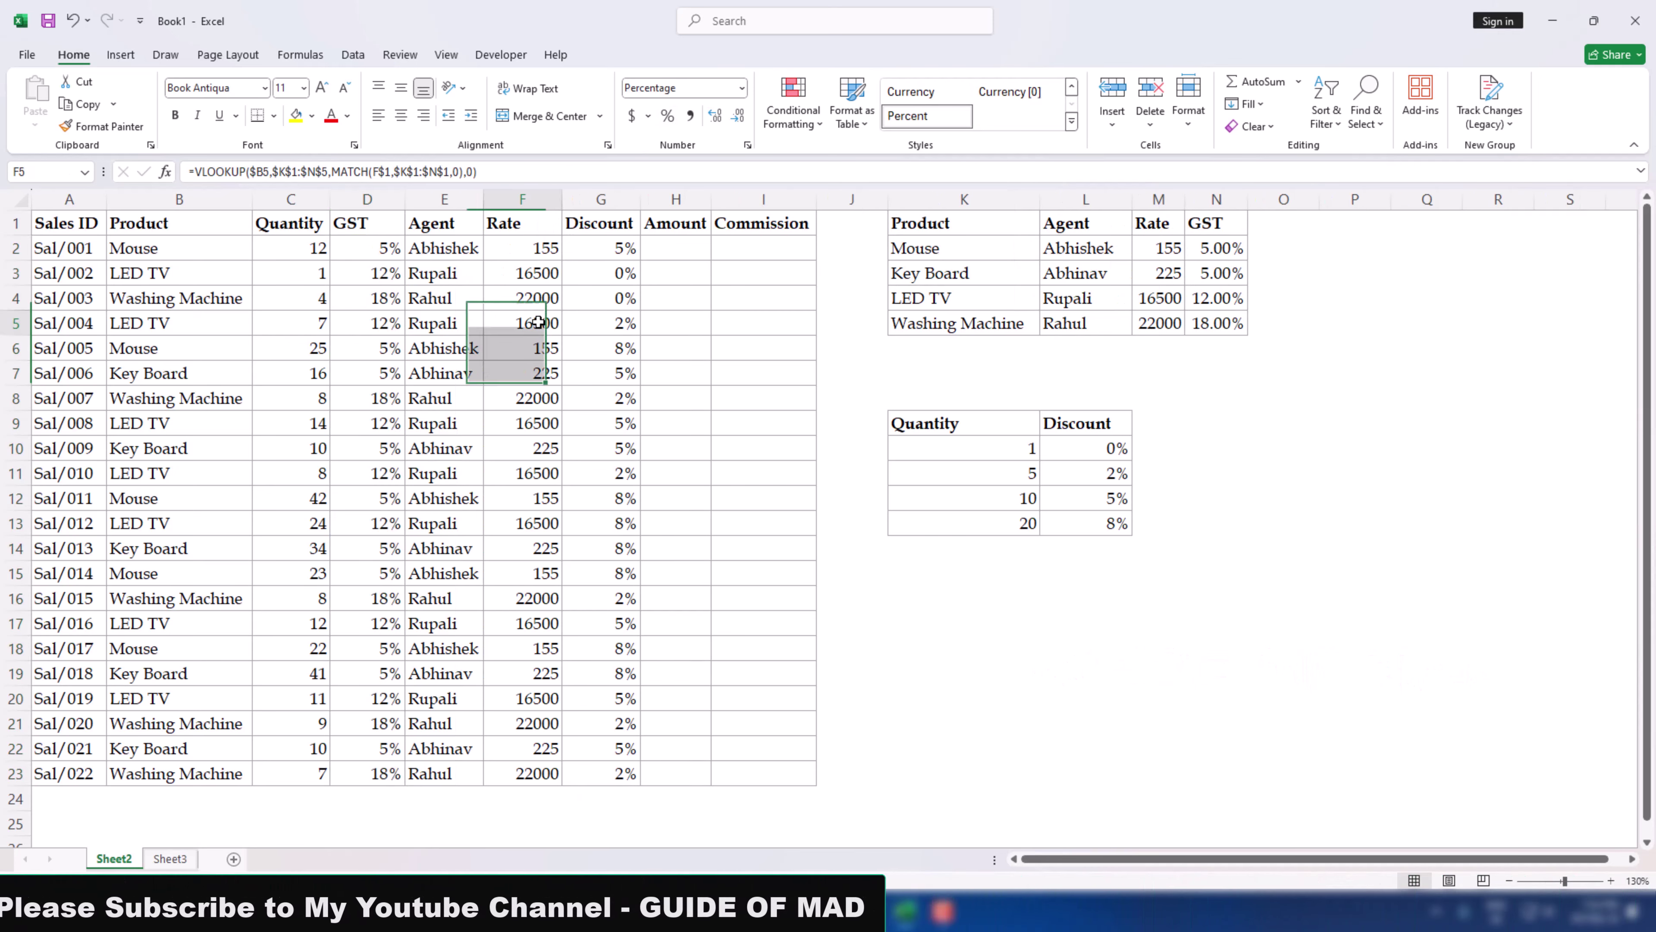
- Open D2's combined formula for editing and select its entire text
double_click(382, 252)
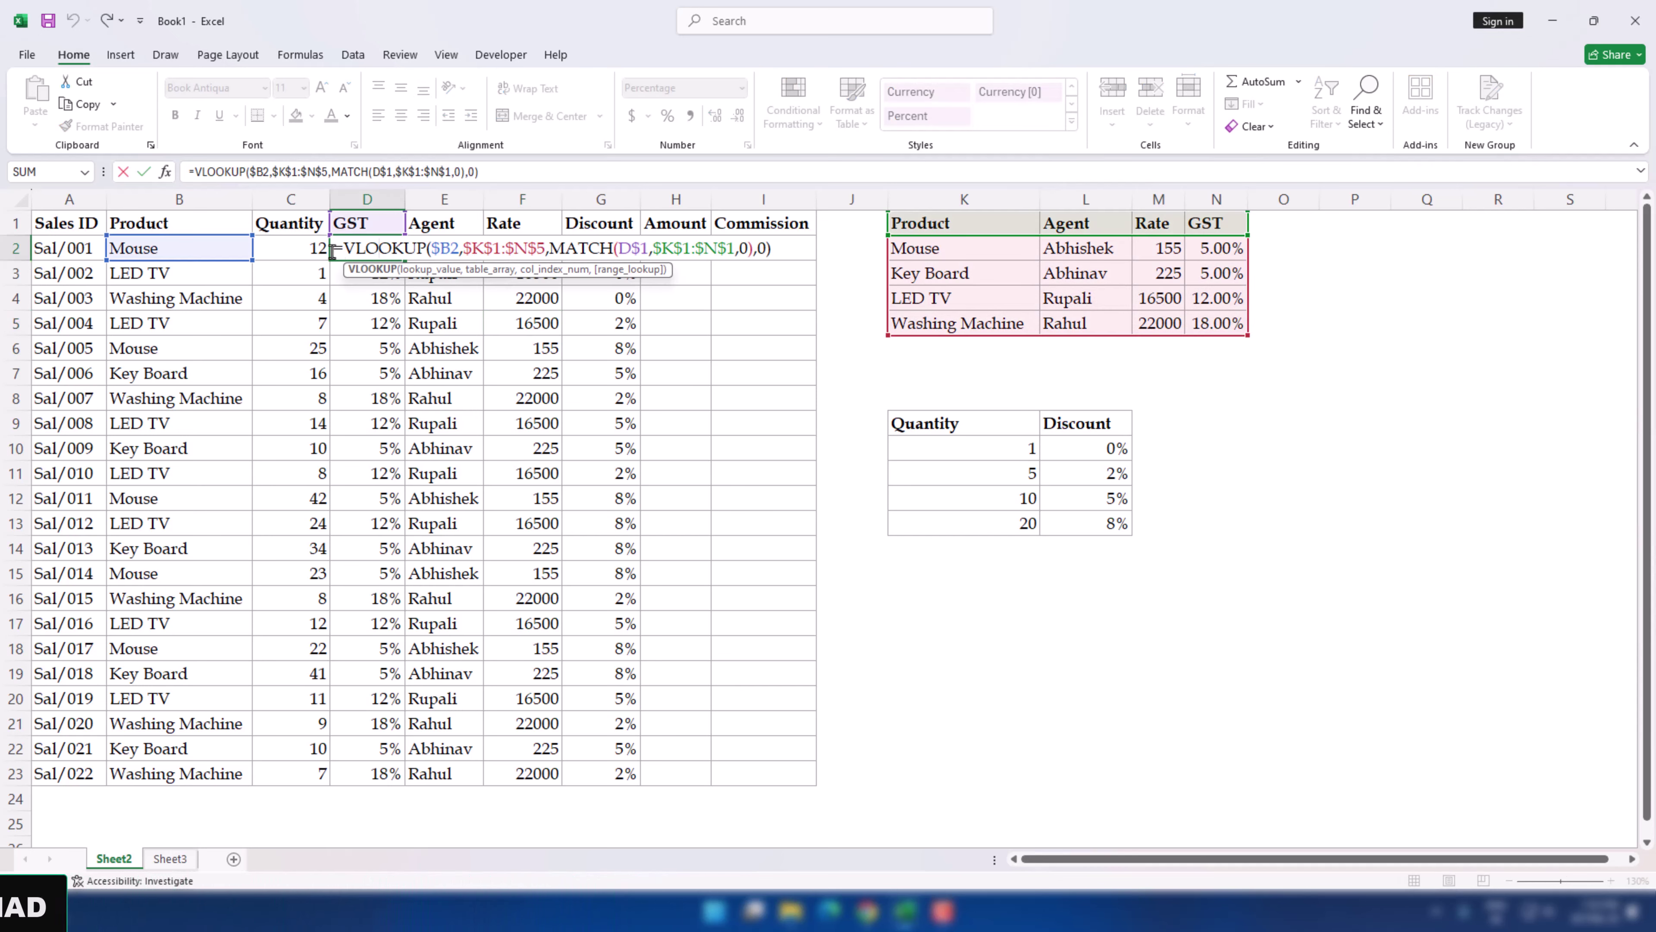
left_click_drag(342, 253, 785, 255)
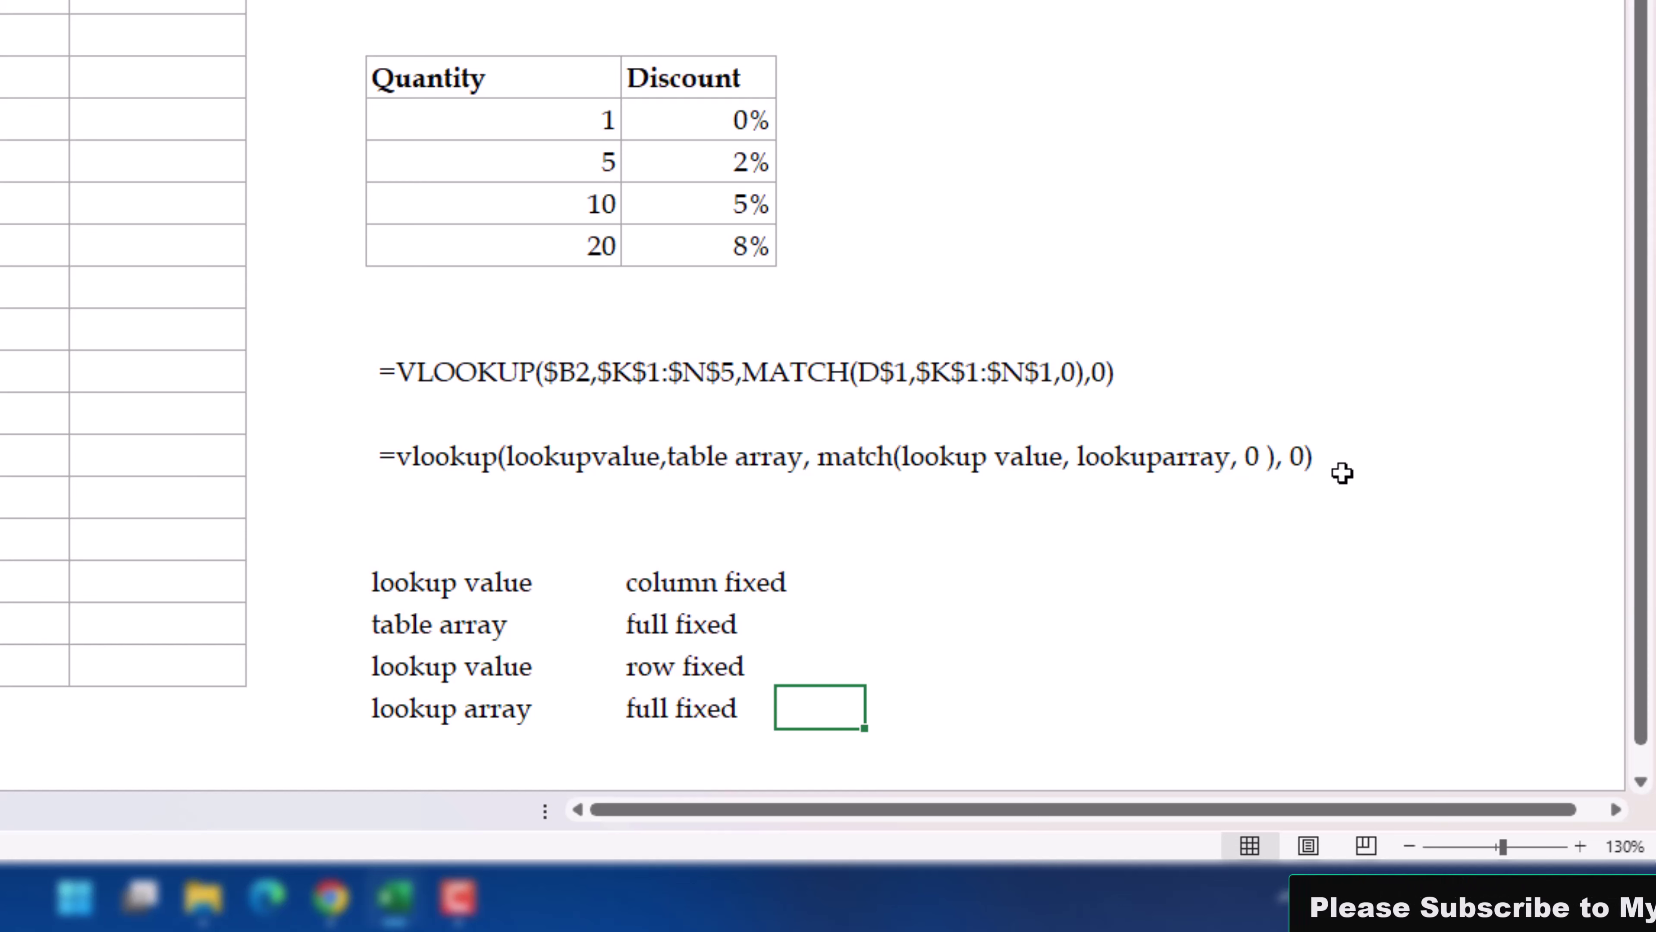
- Review the notes on how each lookup value, table array and lookup array is fixed, comparing them with the formula syntax above
left_click(444, 584)
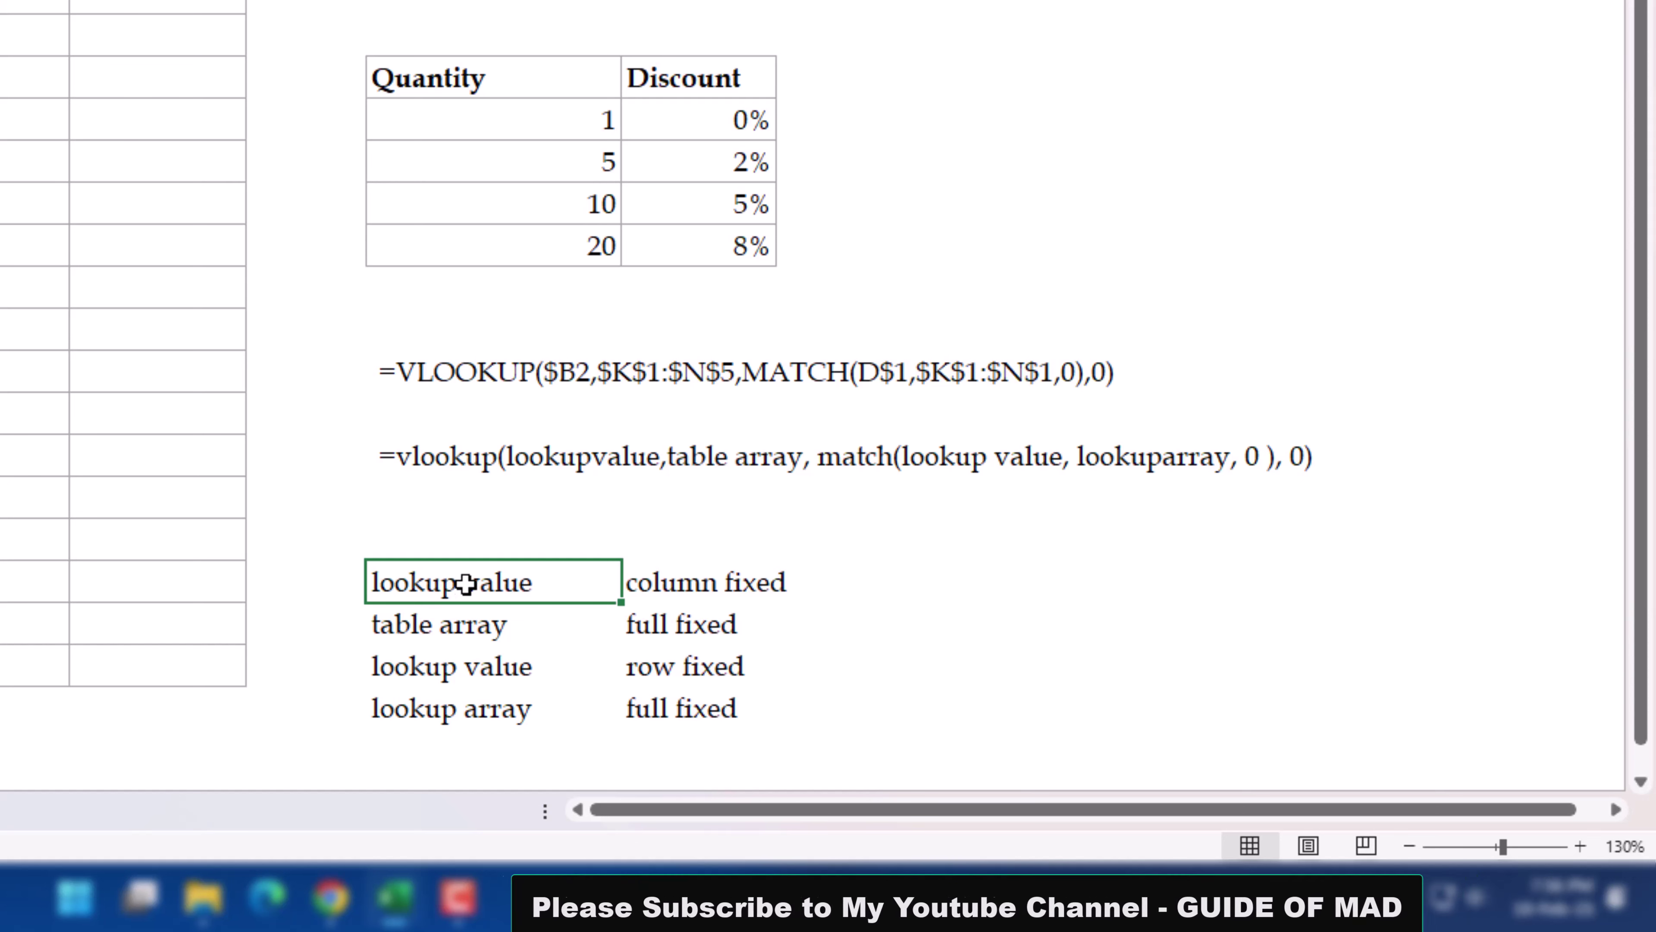
left_click(718, 587)
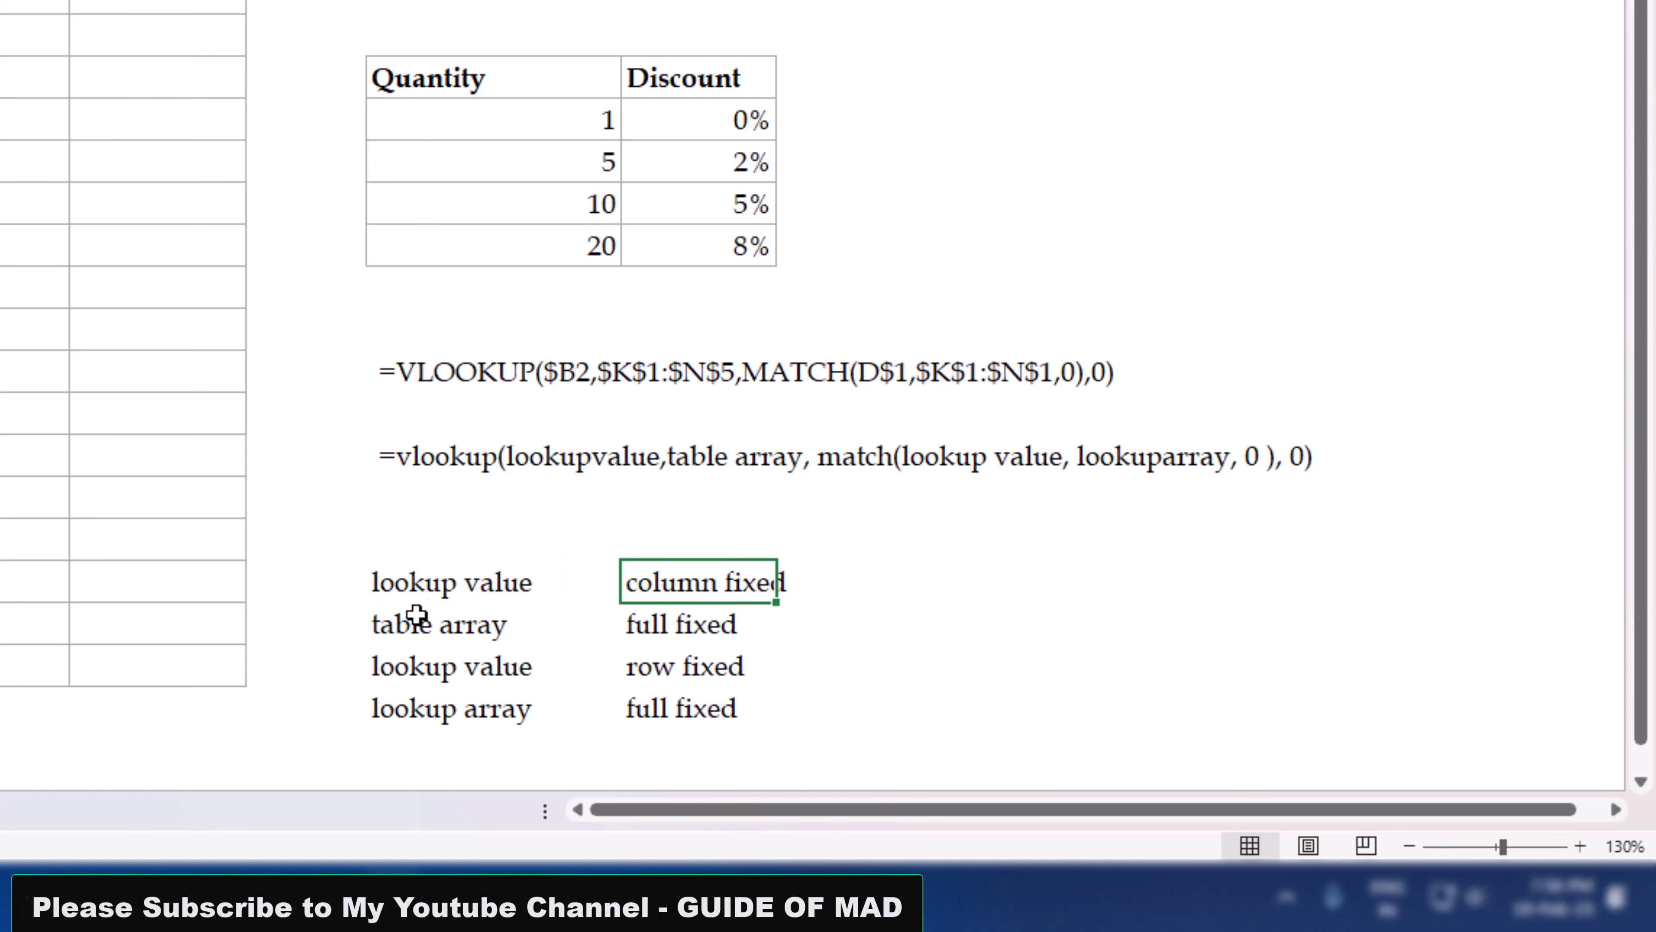
left_click(415, 631)
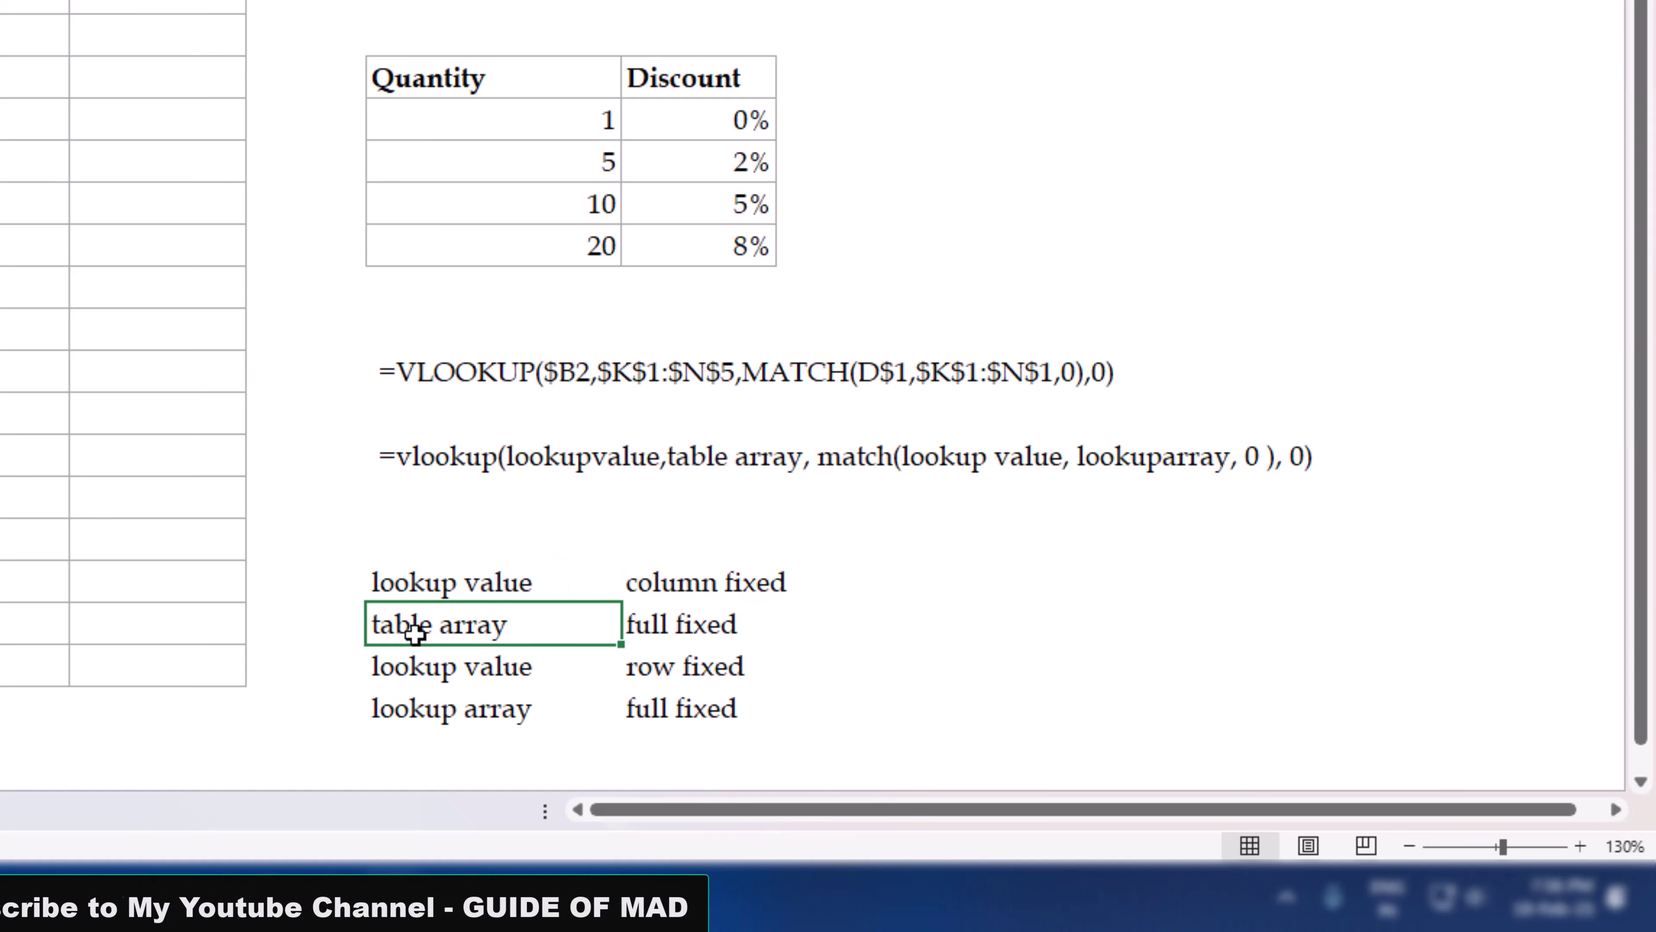
left_click(681, 630)
left_click(436, 672)
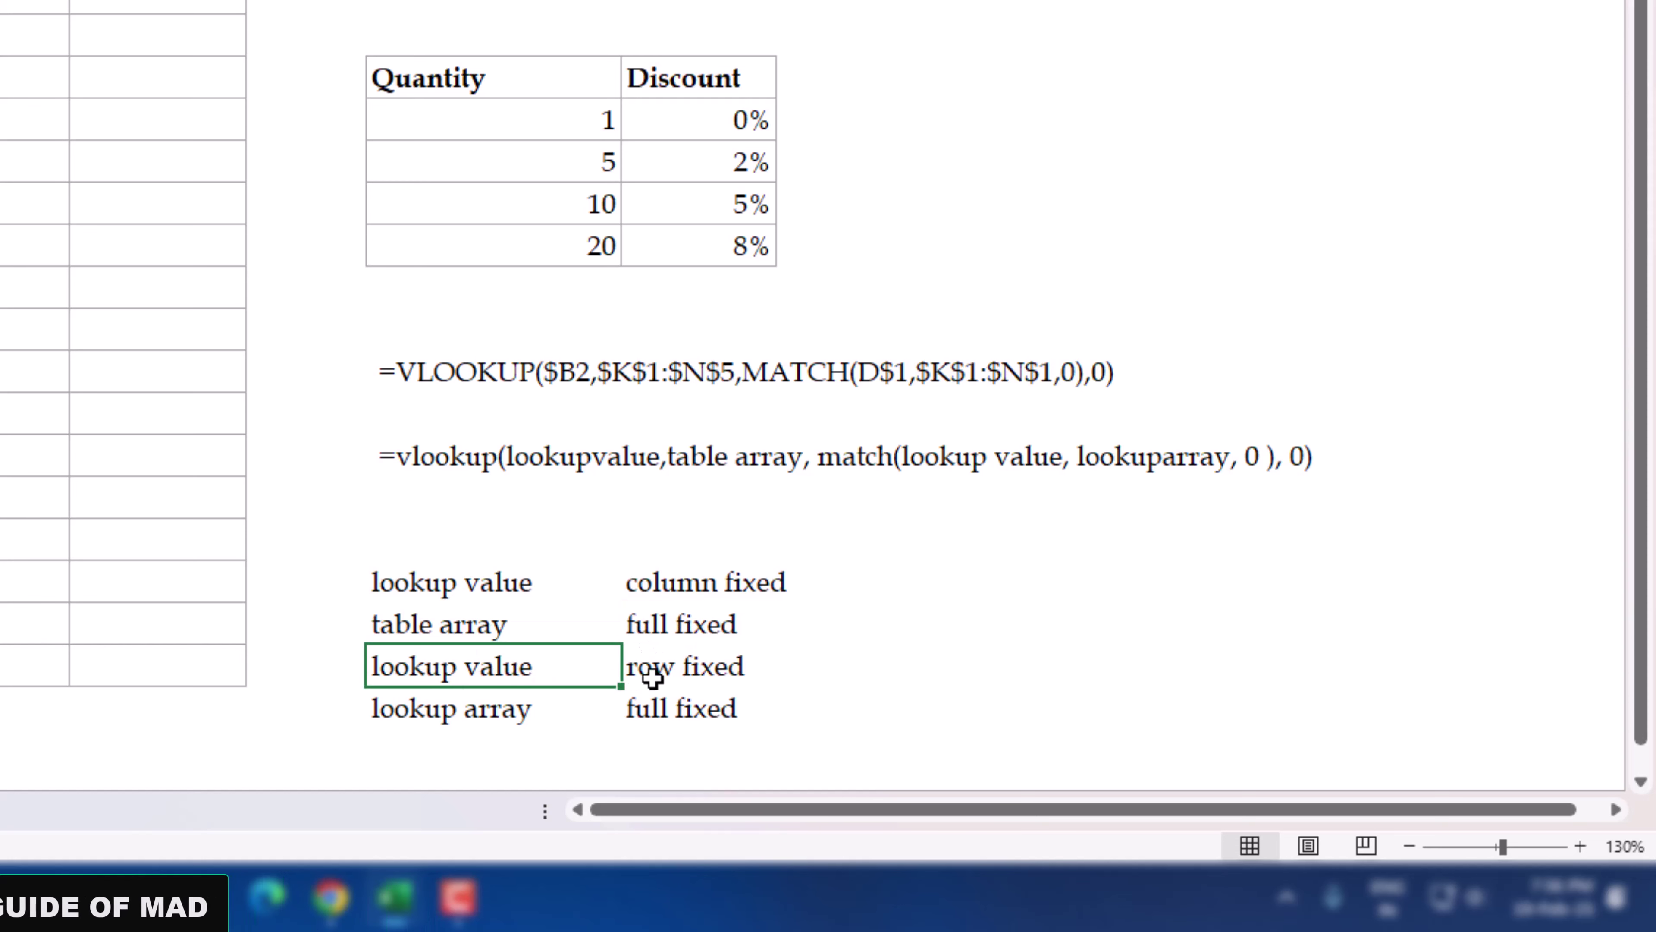
left_click(677, 675)
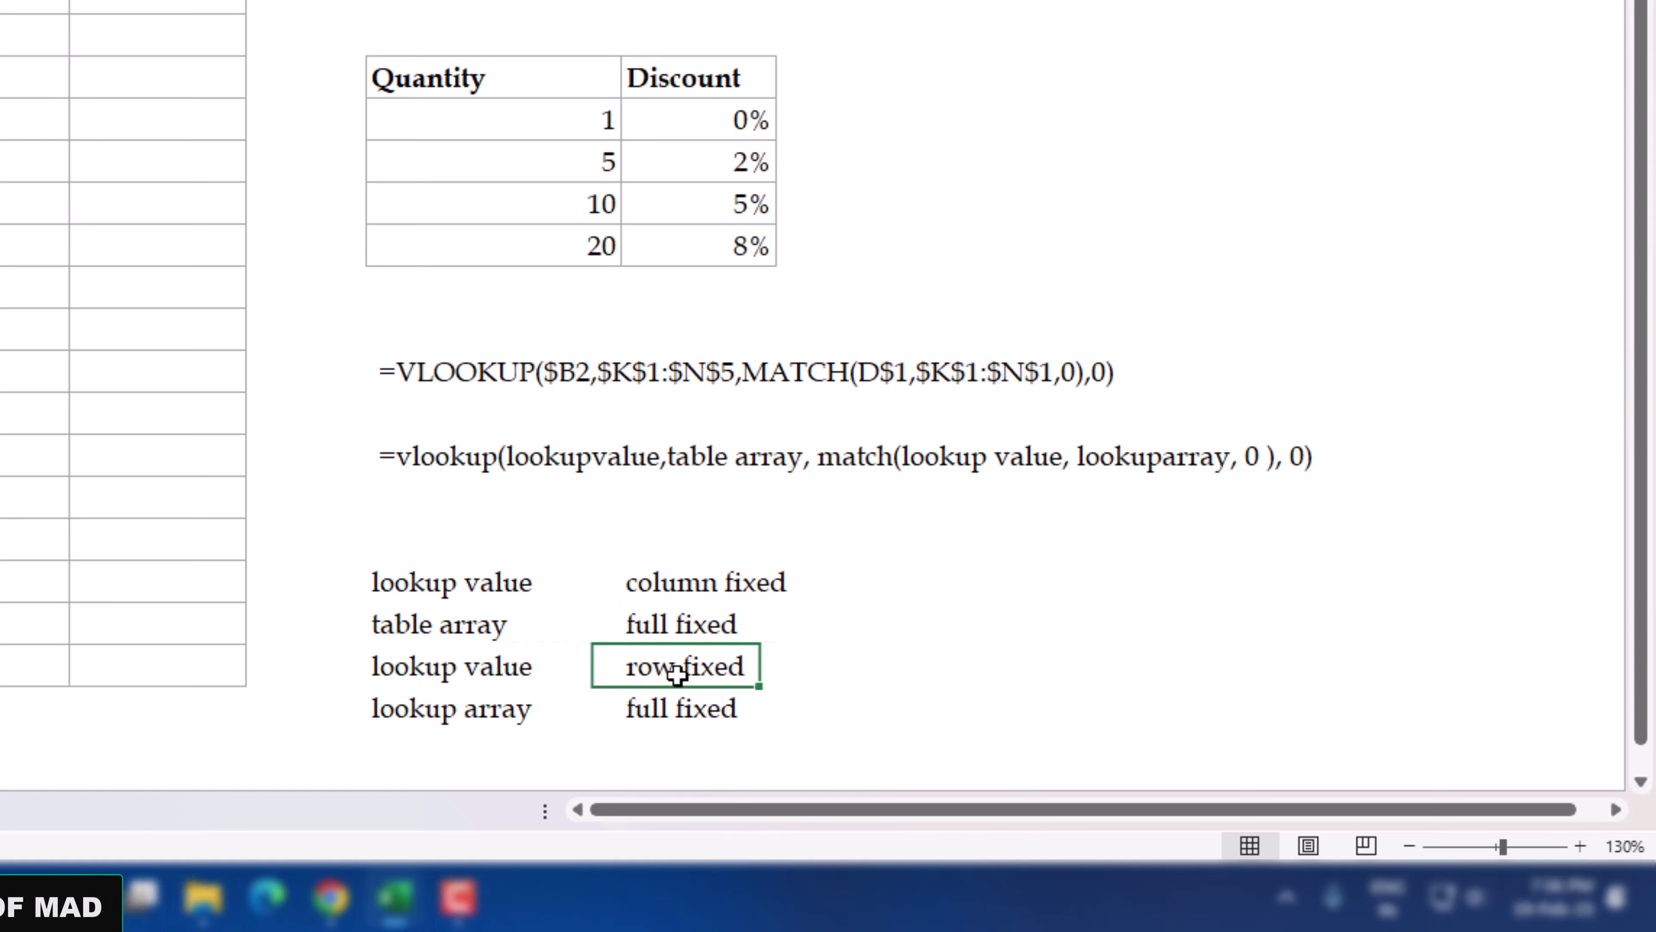
left_click(437, 669)
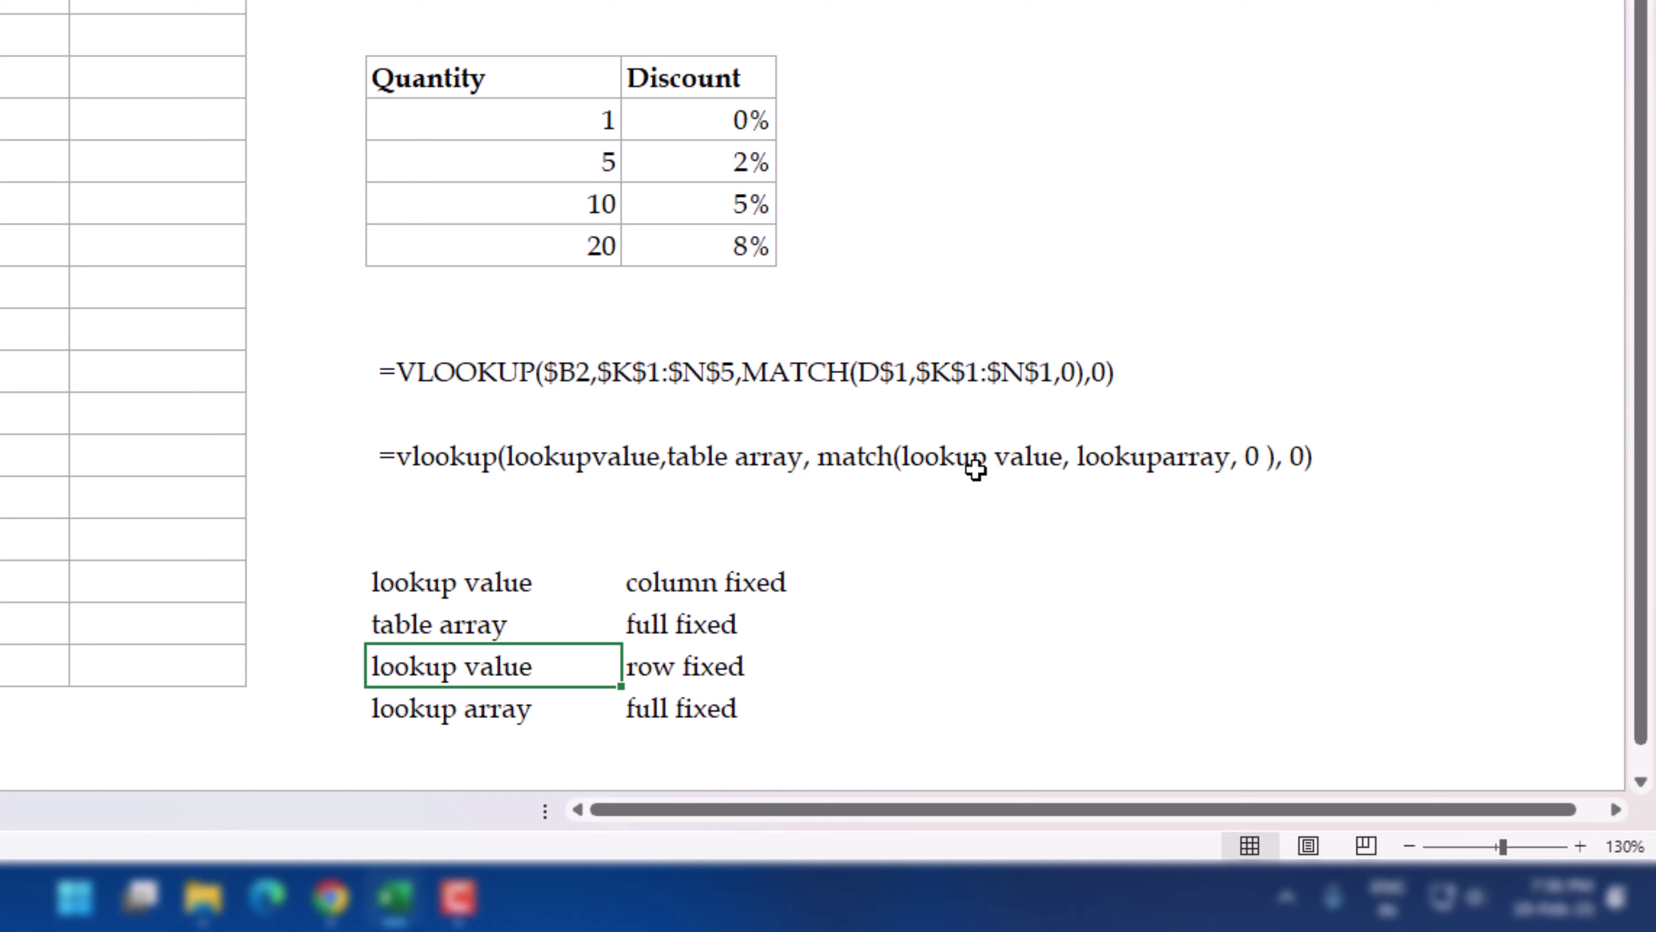
left_click(441, 710)
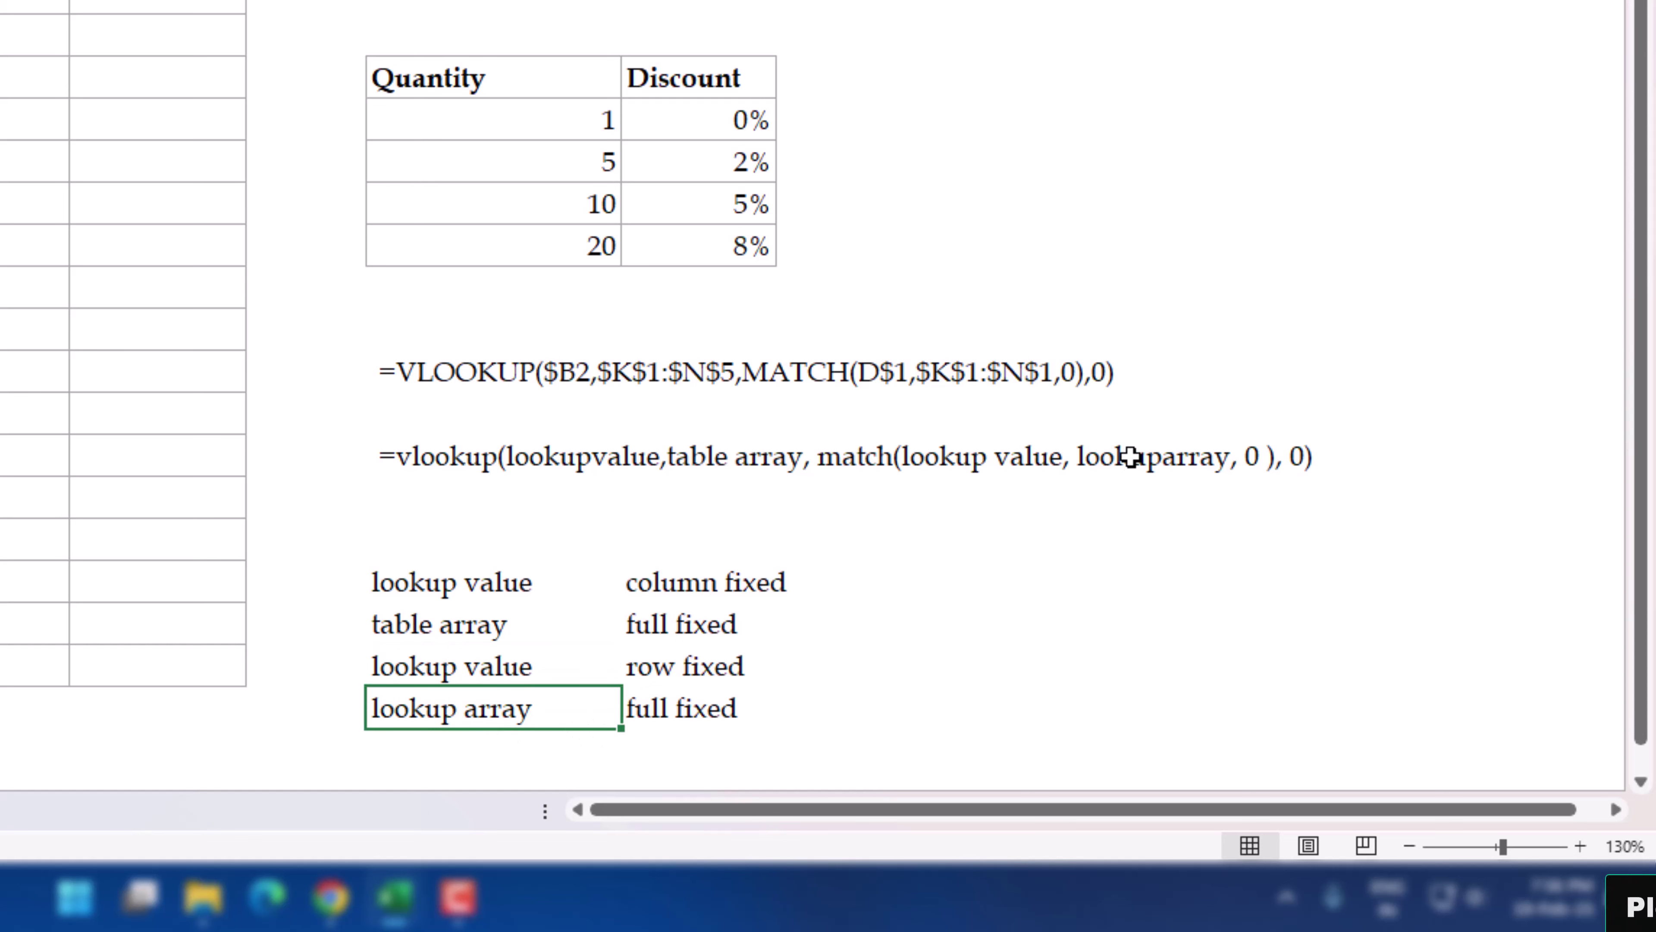
- Clear the GST, Agent and Rate values in D2:F23 of the sales table
left_click(681, 717)
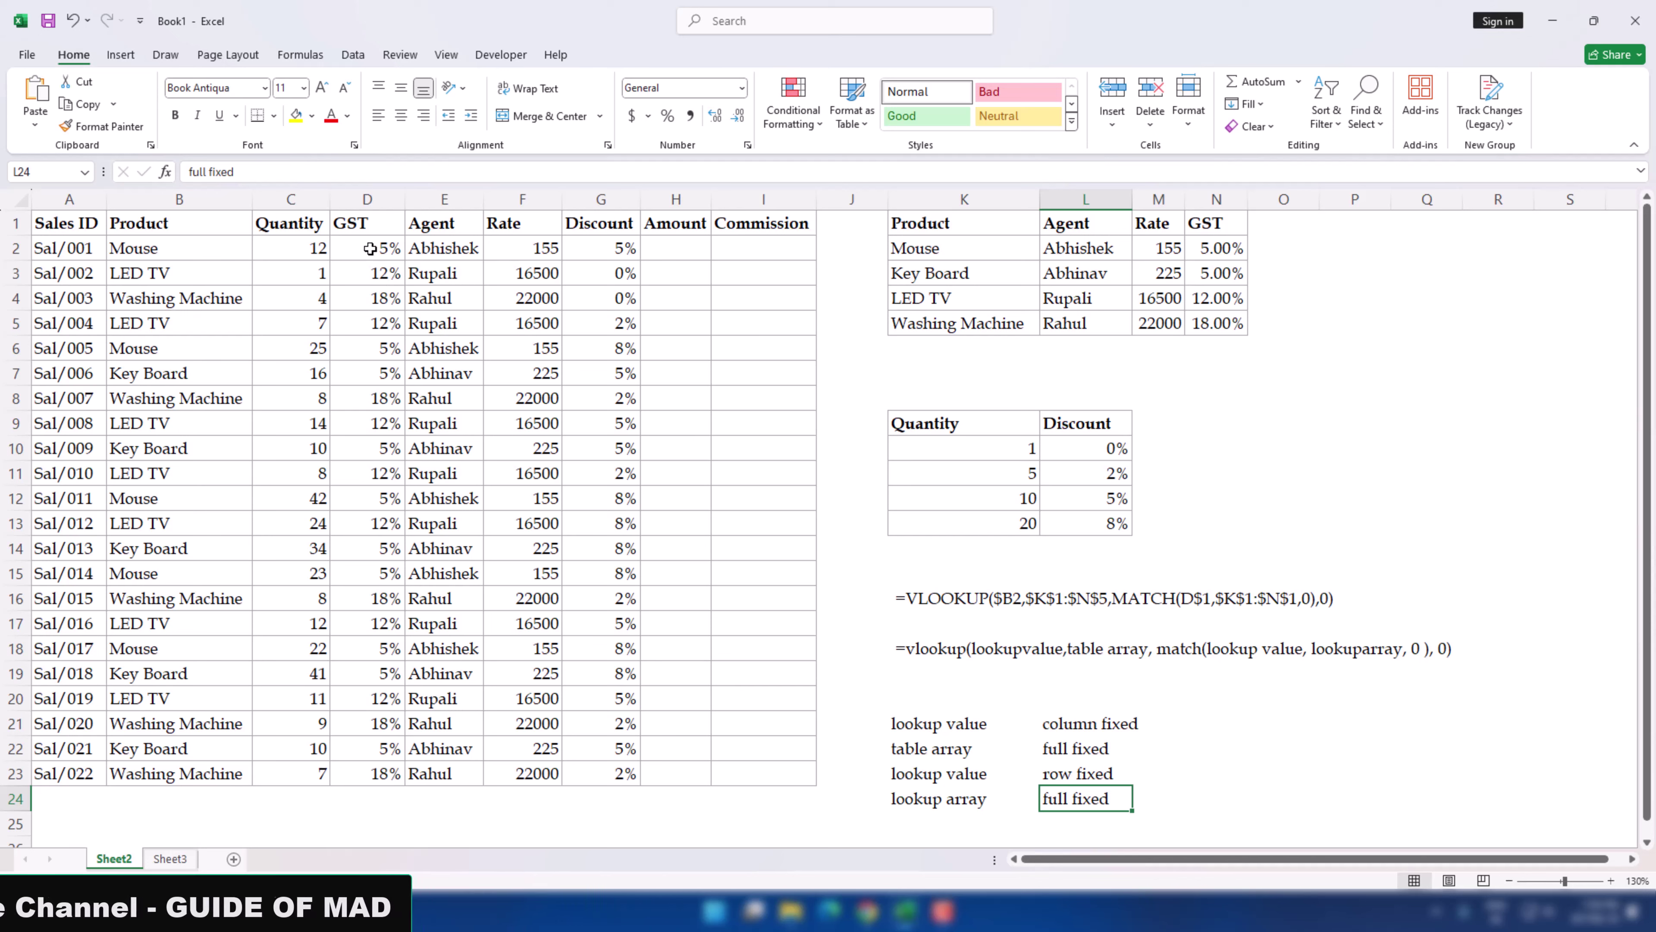
left_click_drag(380, 254, 601, 302)
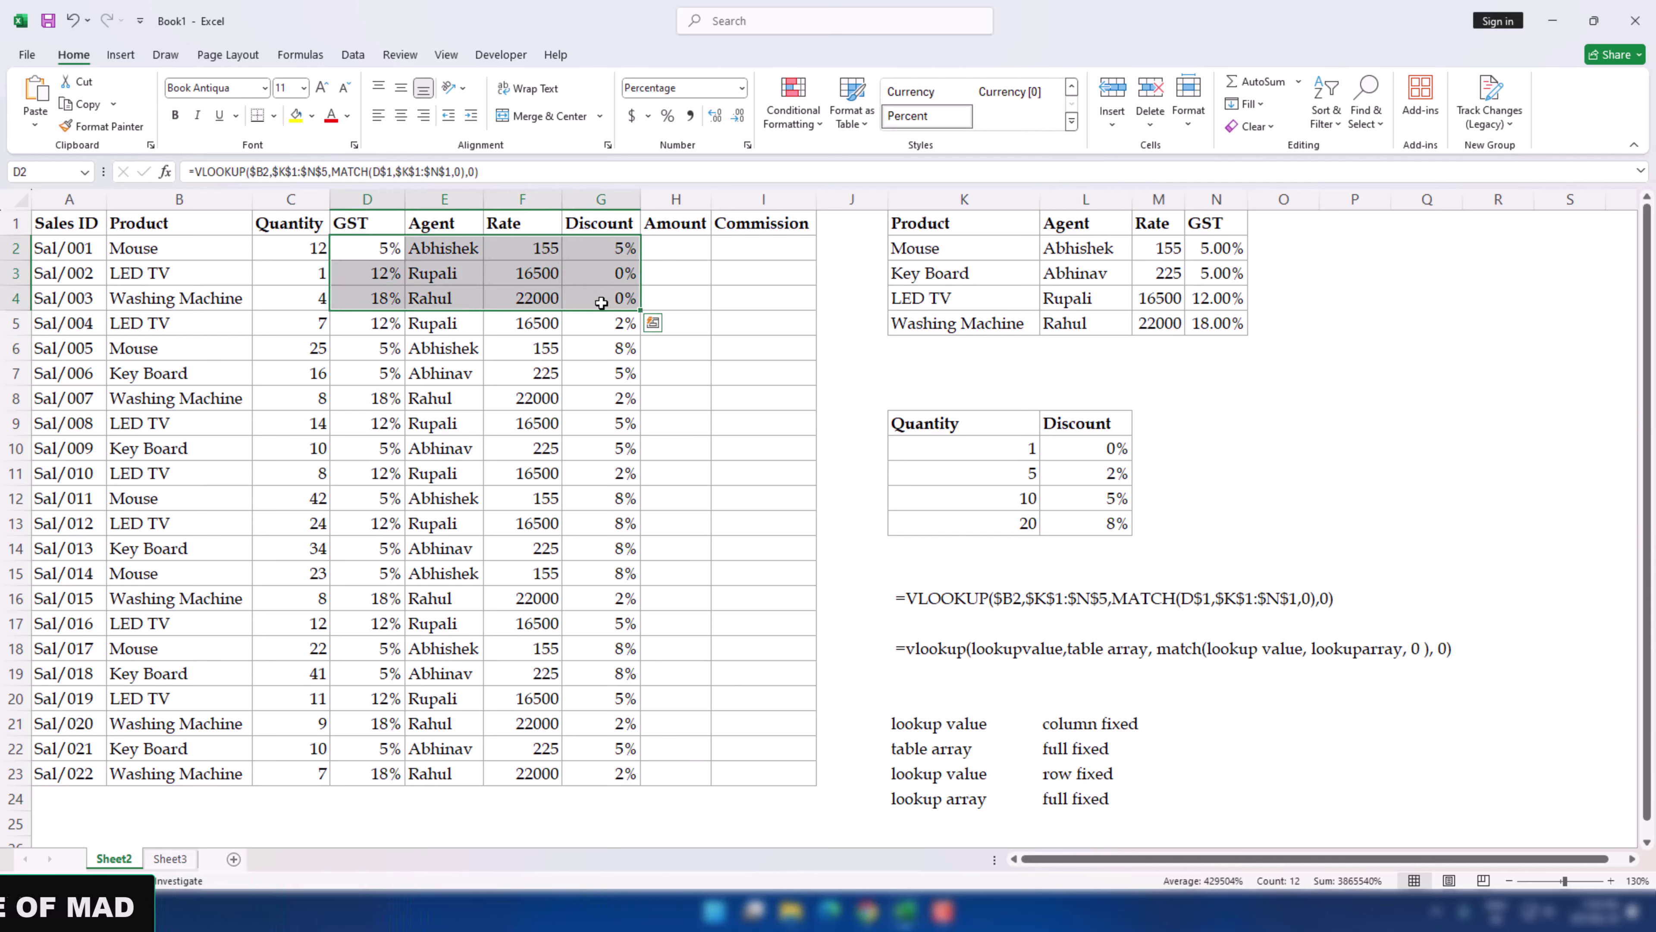
left_click_drag(360, 244, 507, 274)
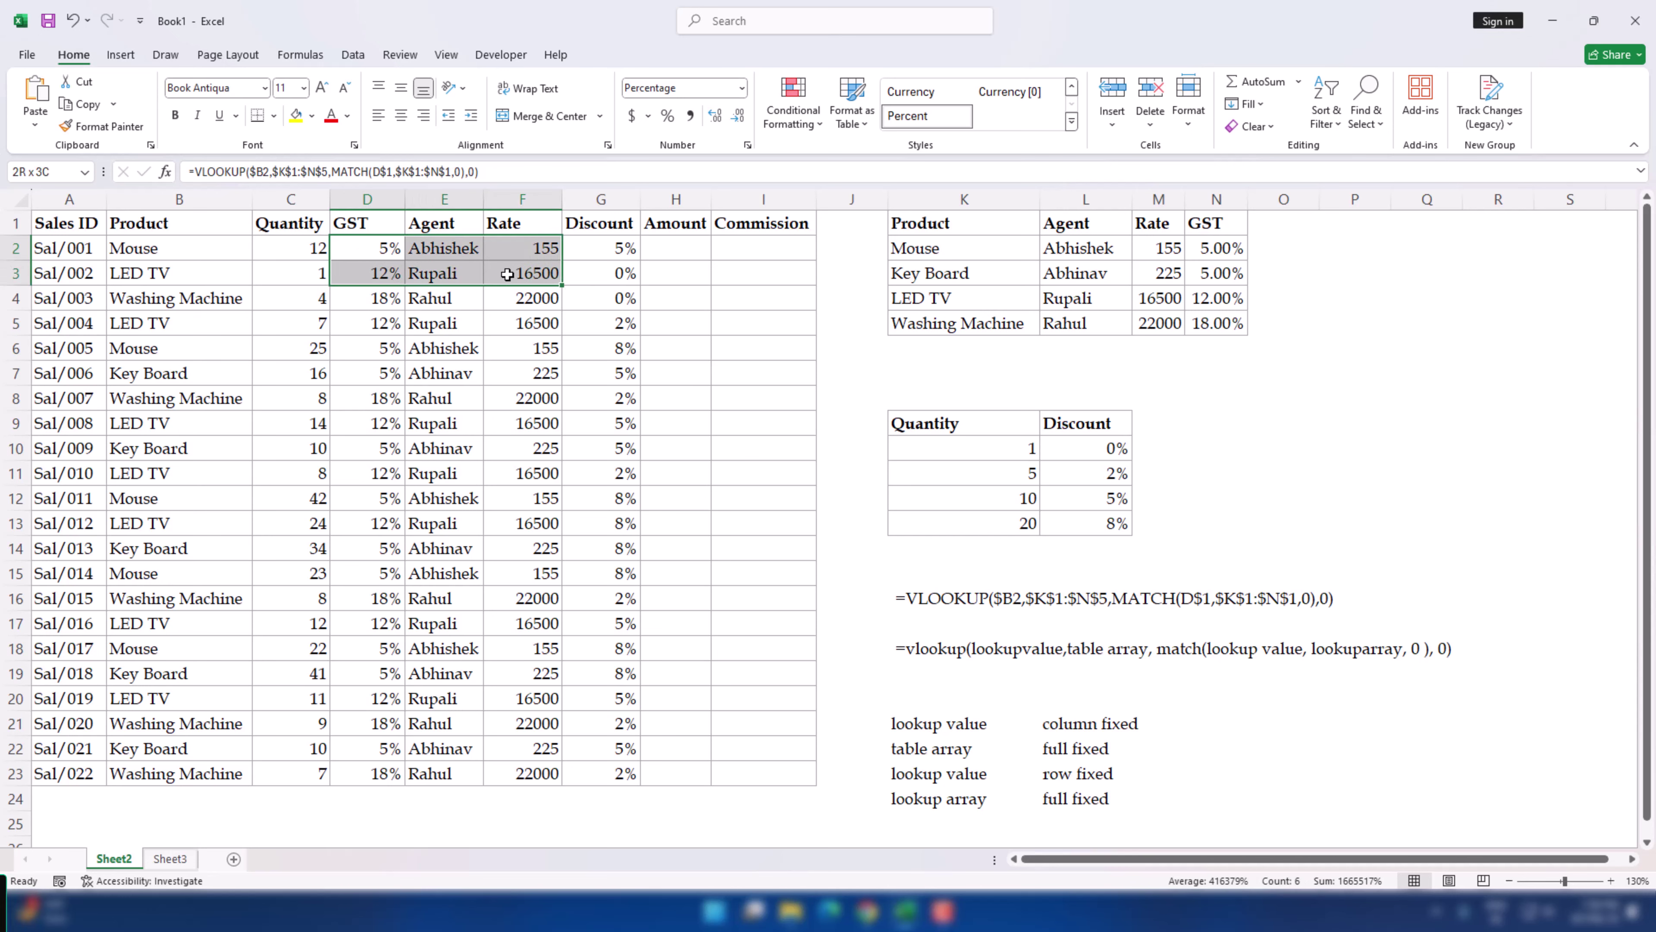
key("ctrl+shift+Down")
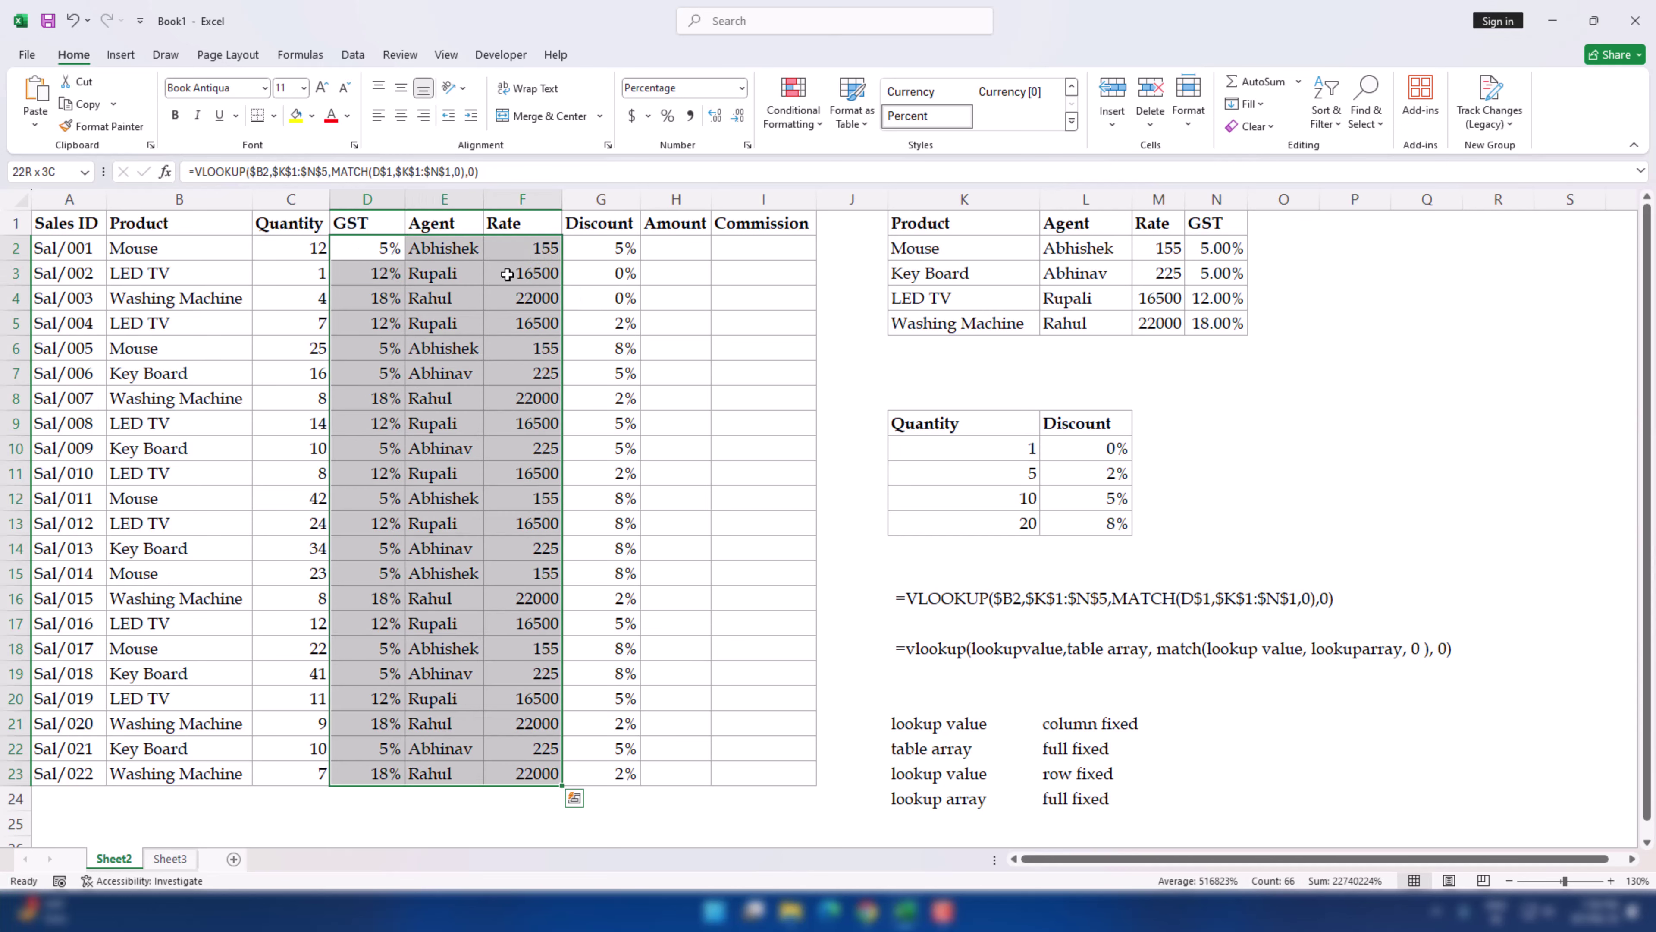
key("Delete")
key("Left")
key("Right")
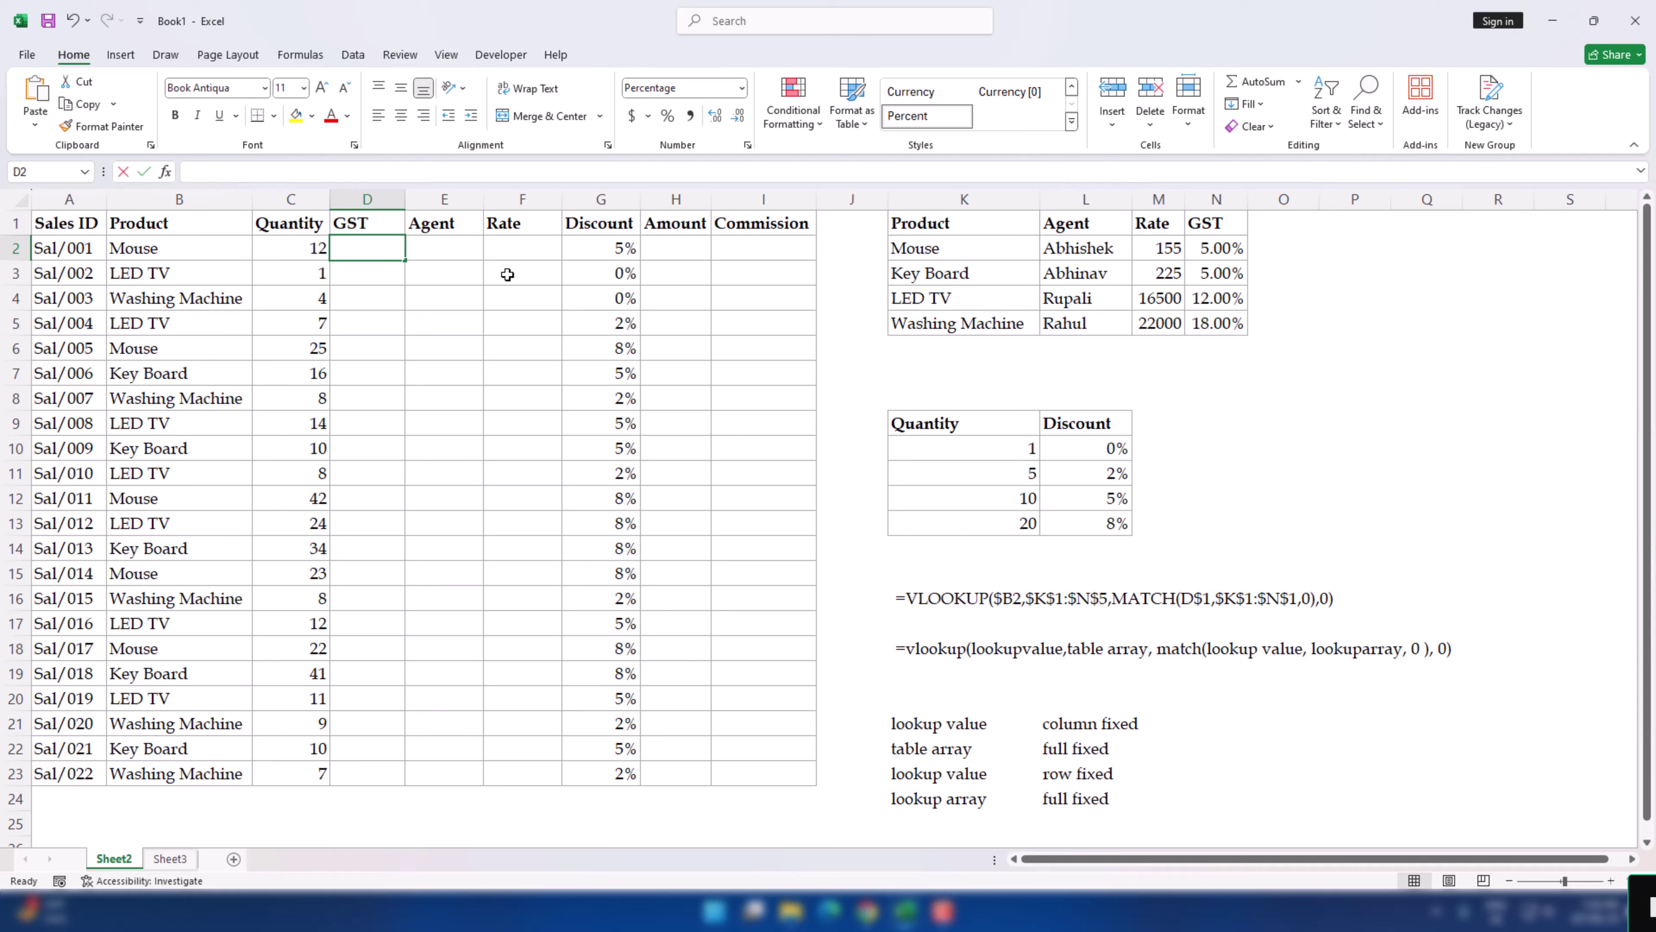
- Start a VLOOKUP formula in D2 with the product in B2 as lookup value, its column fixed as $B2
type("=")
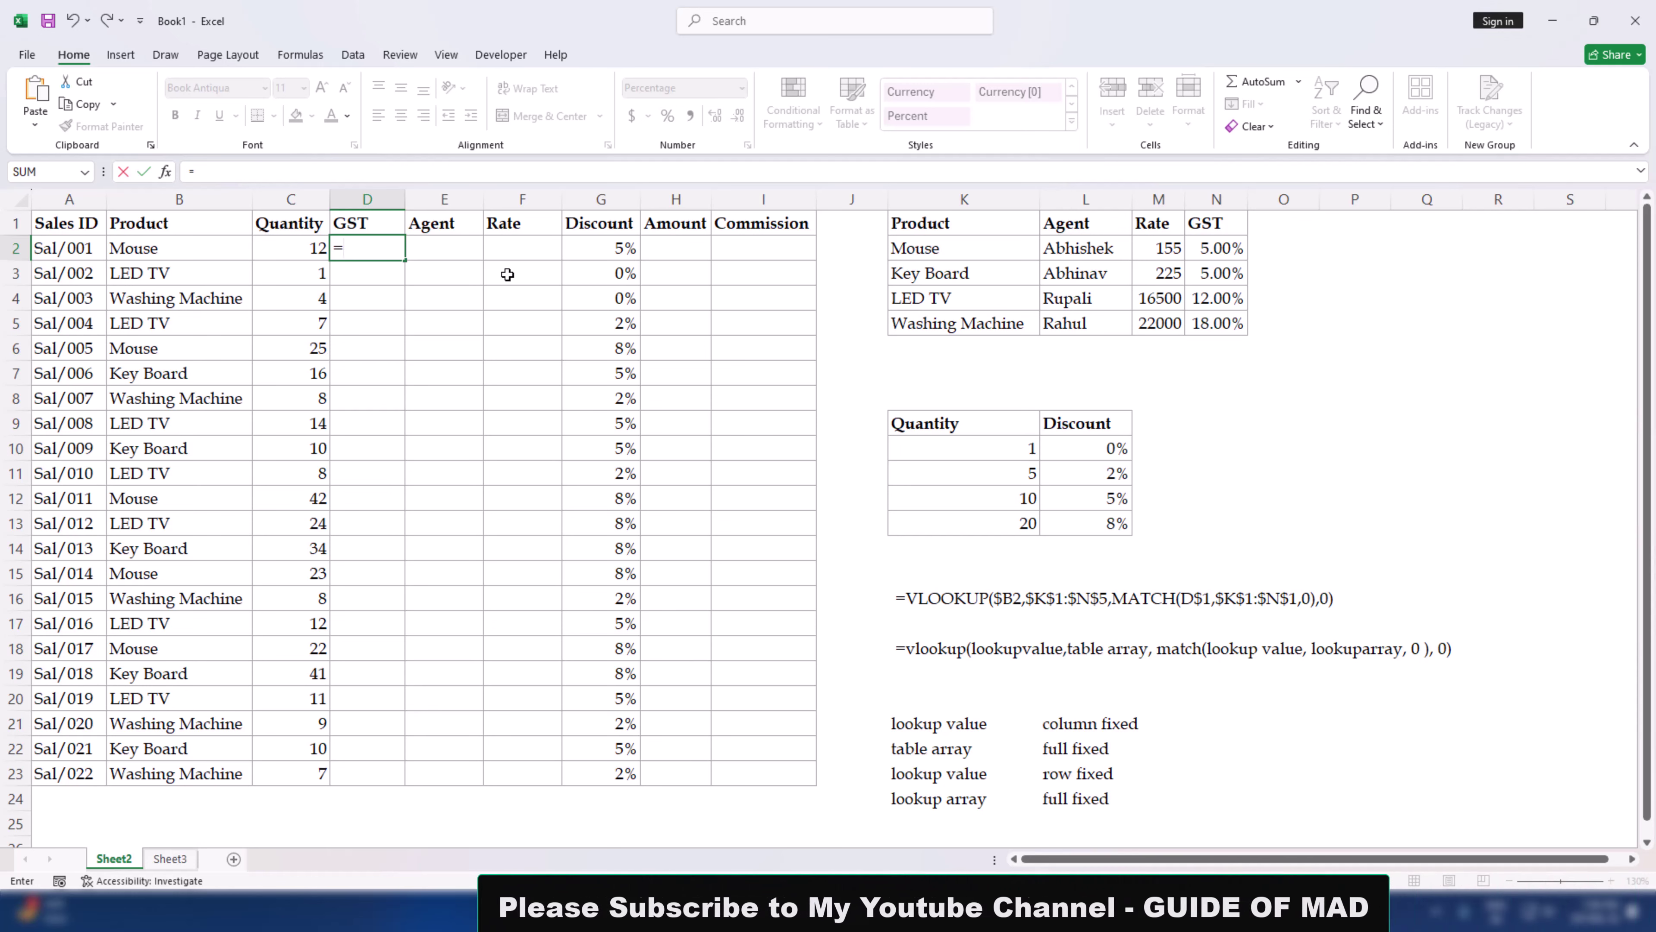
type("vl")
key("Tab")
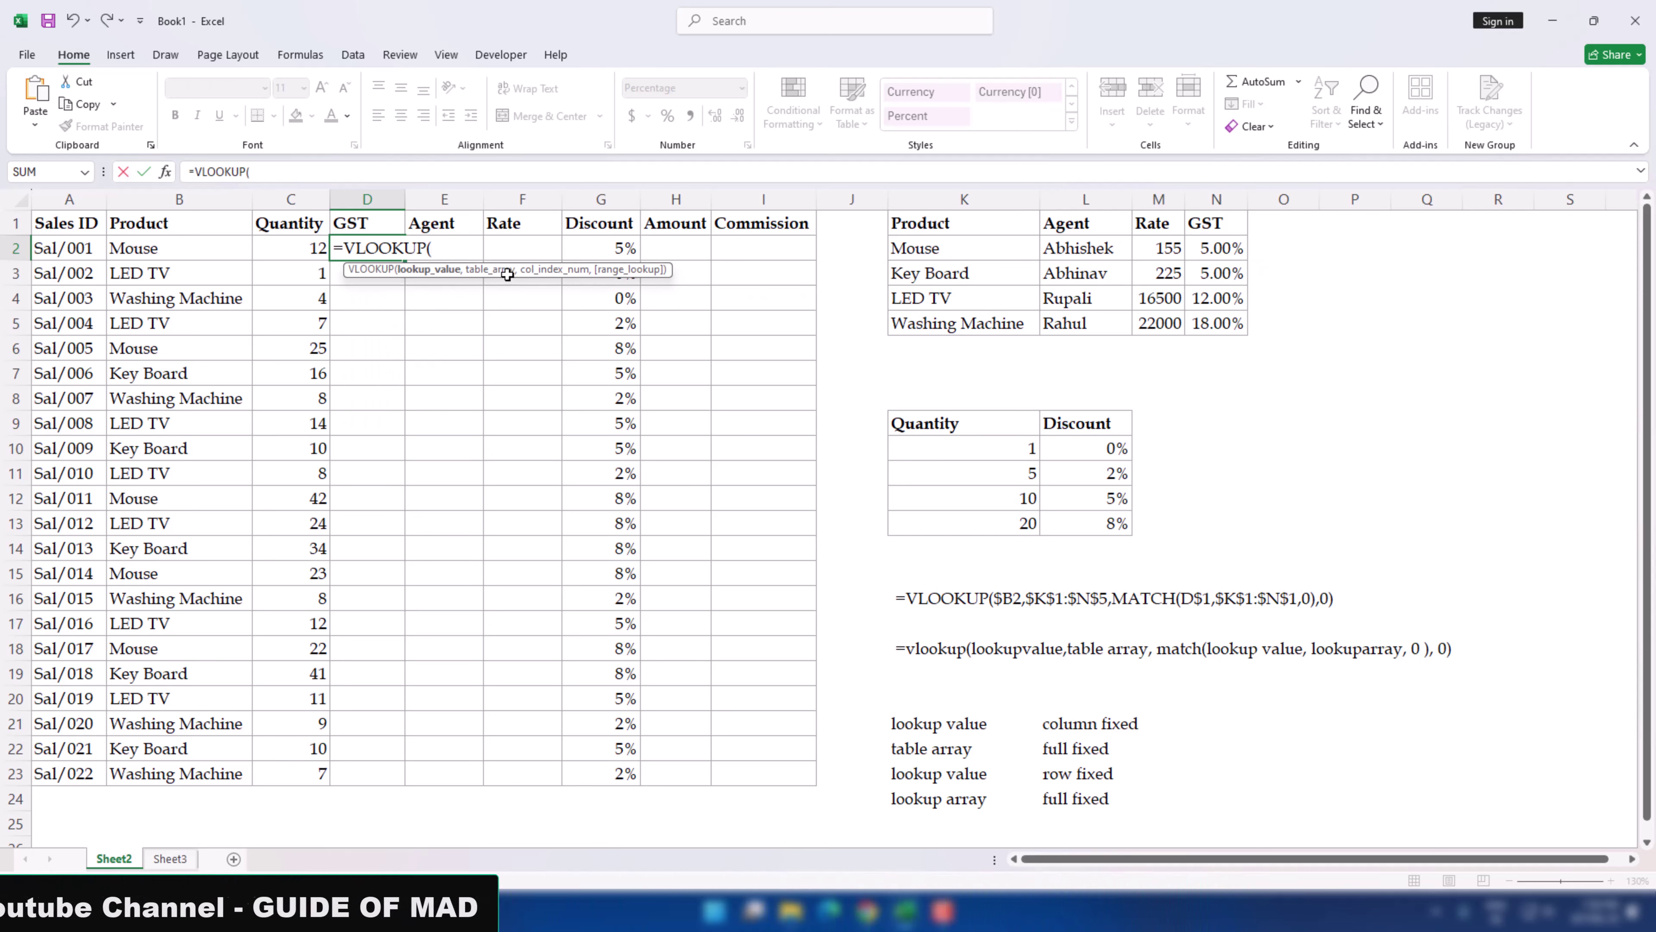
key("Left")
key("Left")
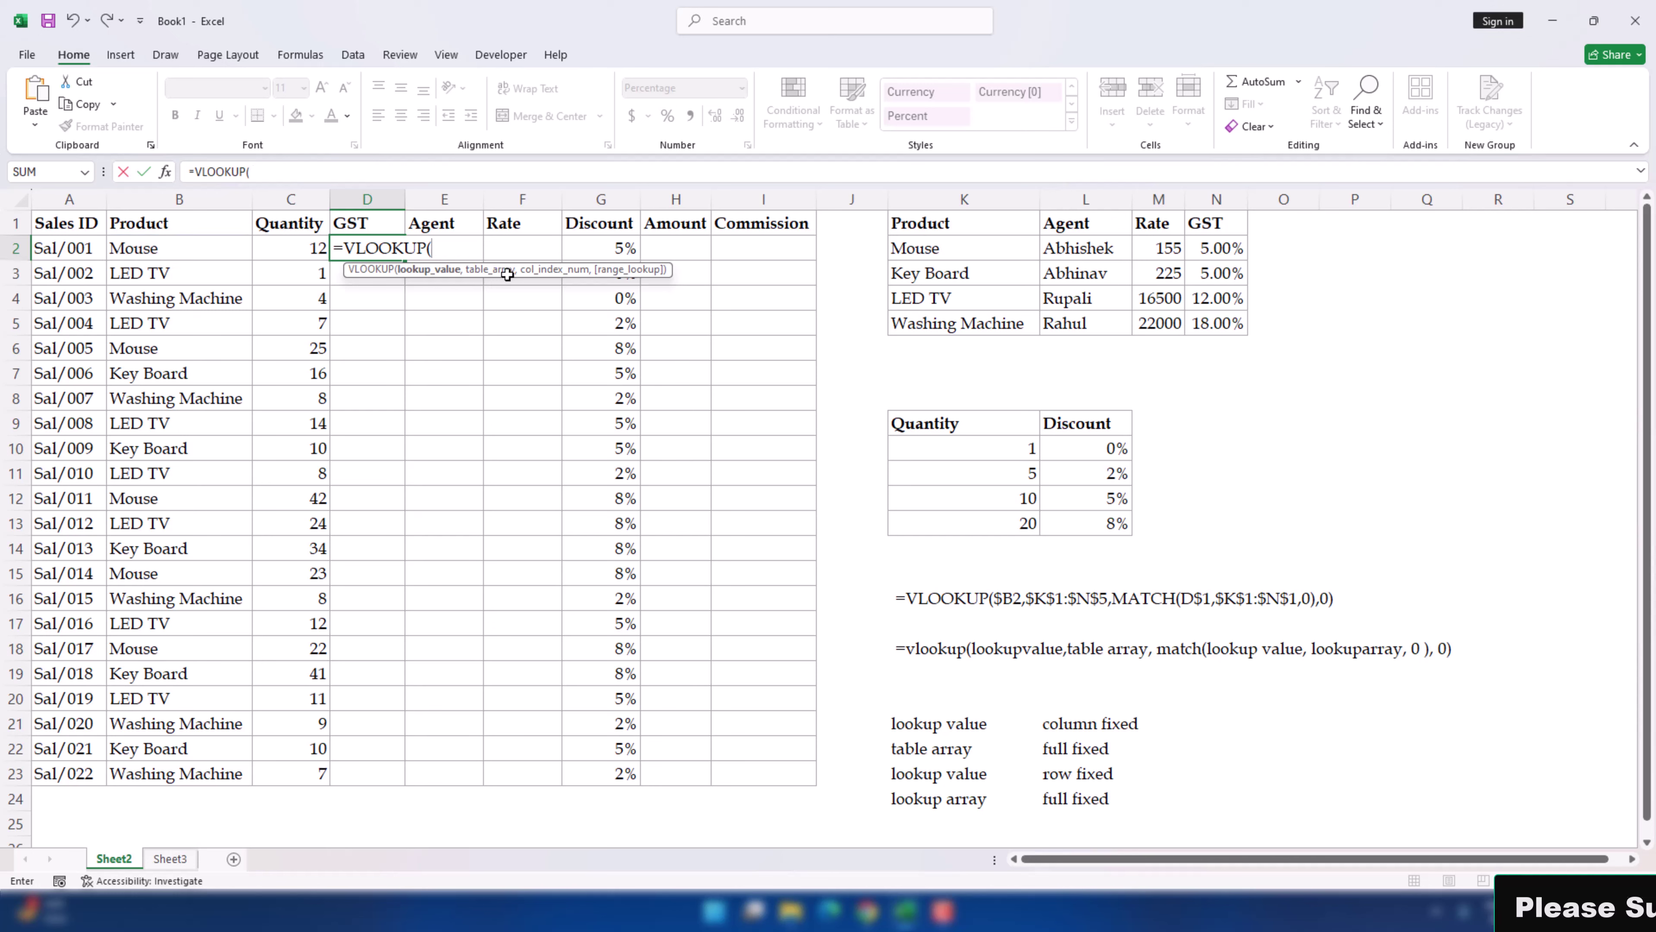
key("Left")
key("Left")
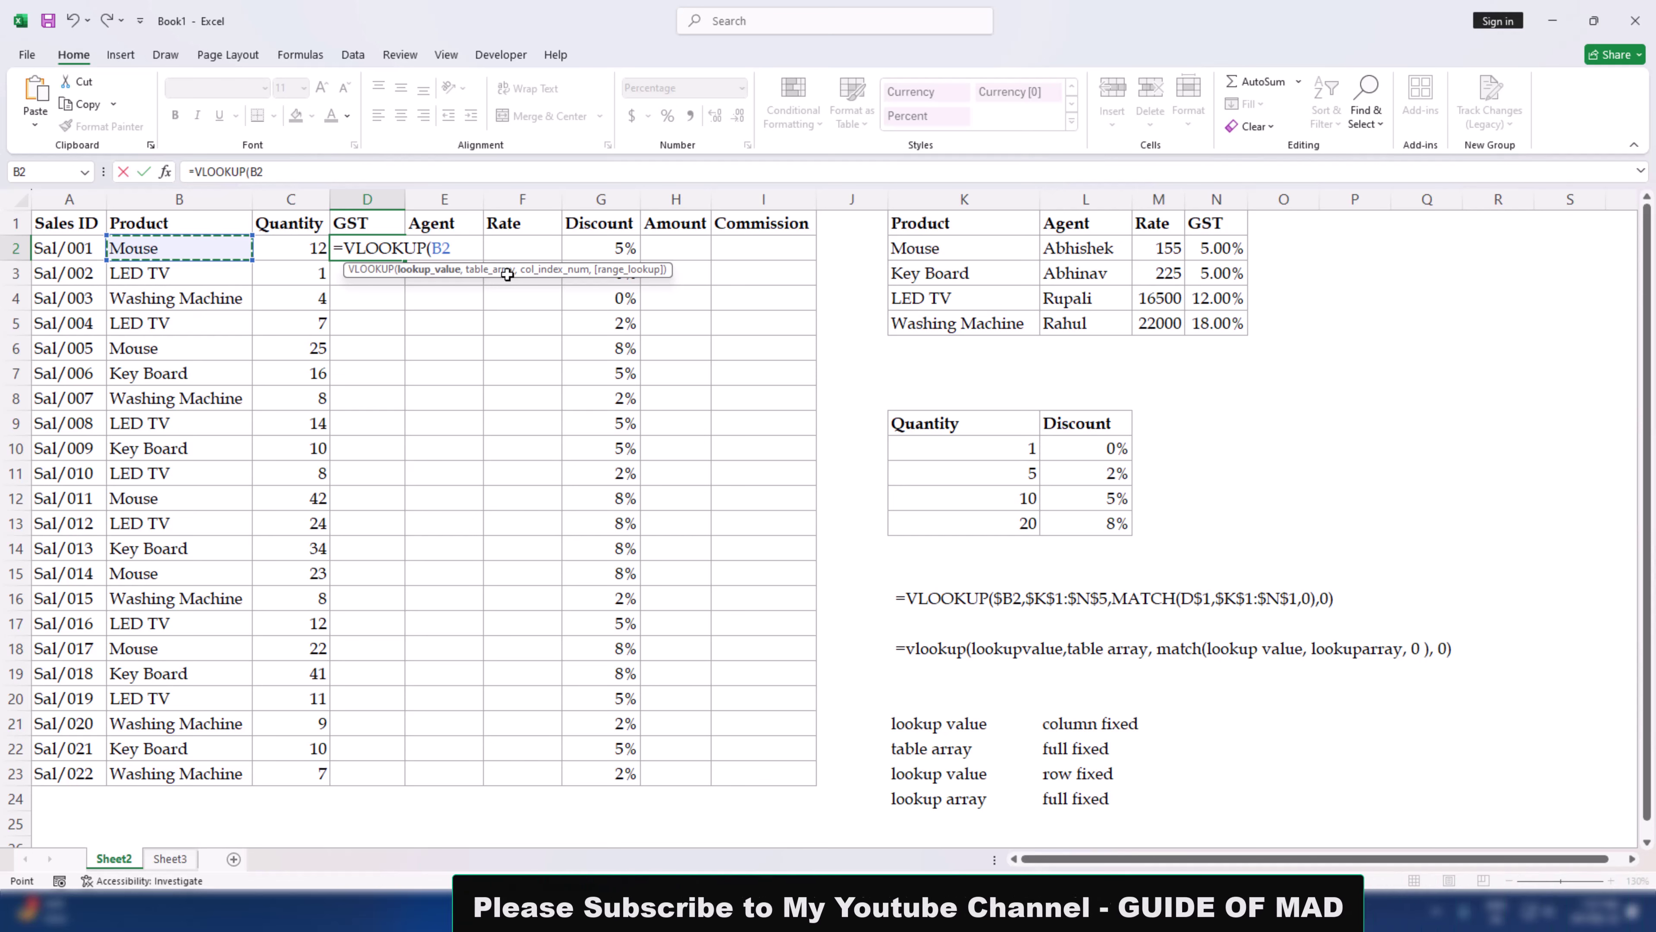
key("F4")
key("F4")
key("F4")
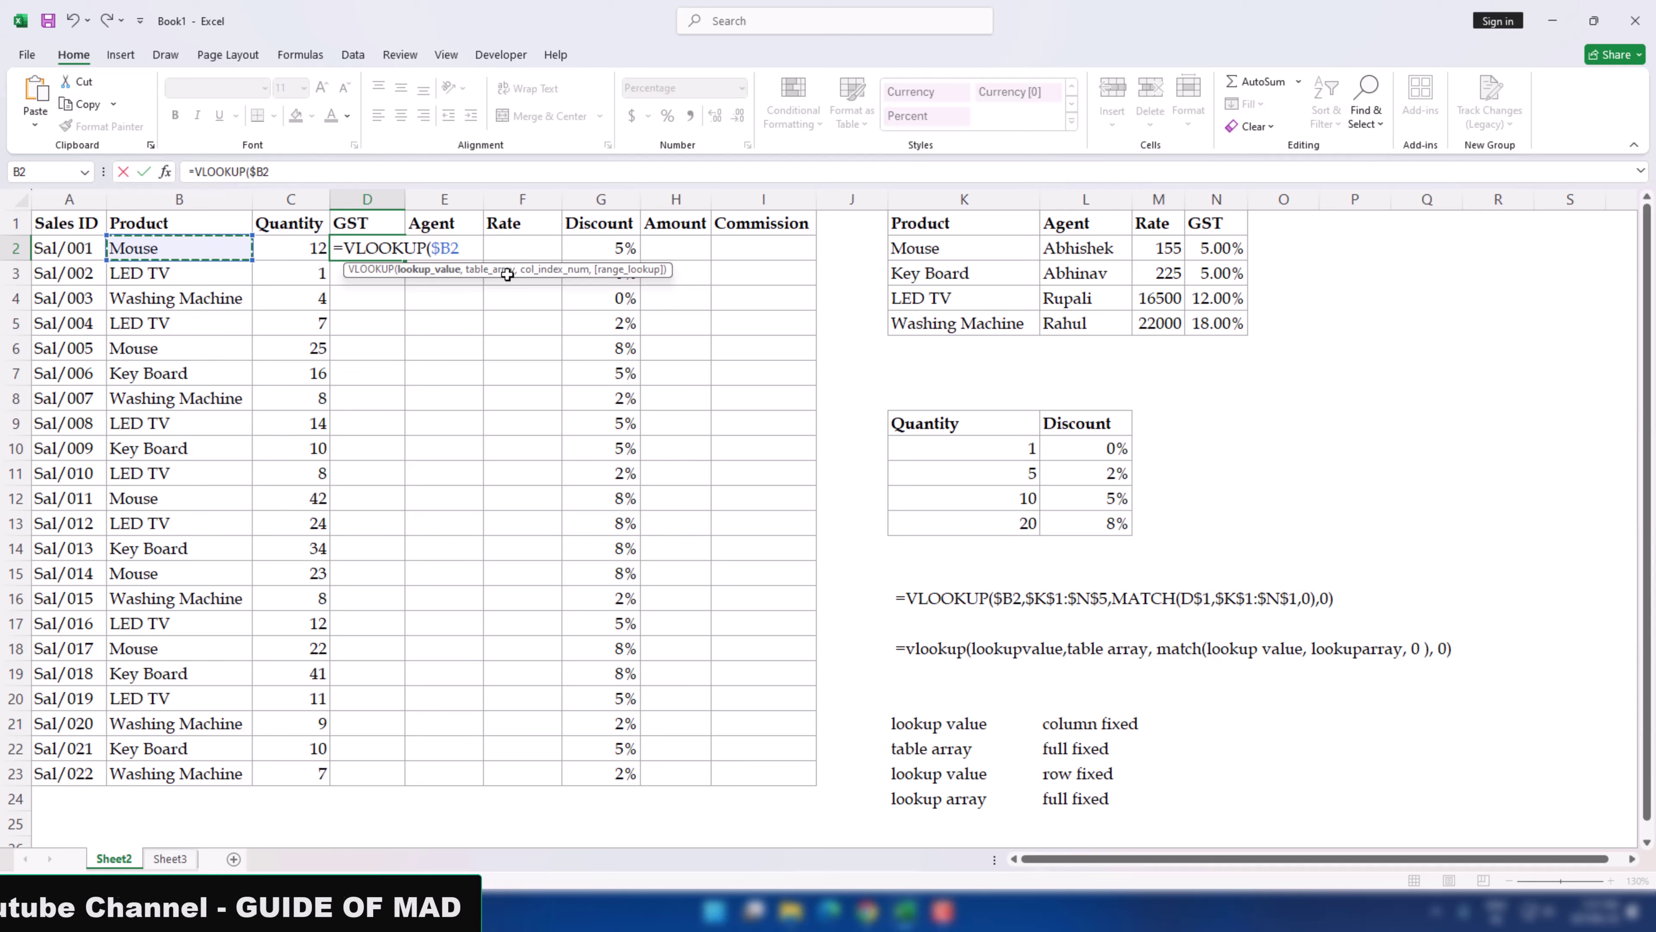
type(",")
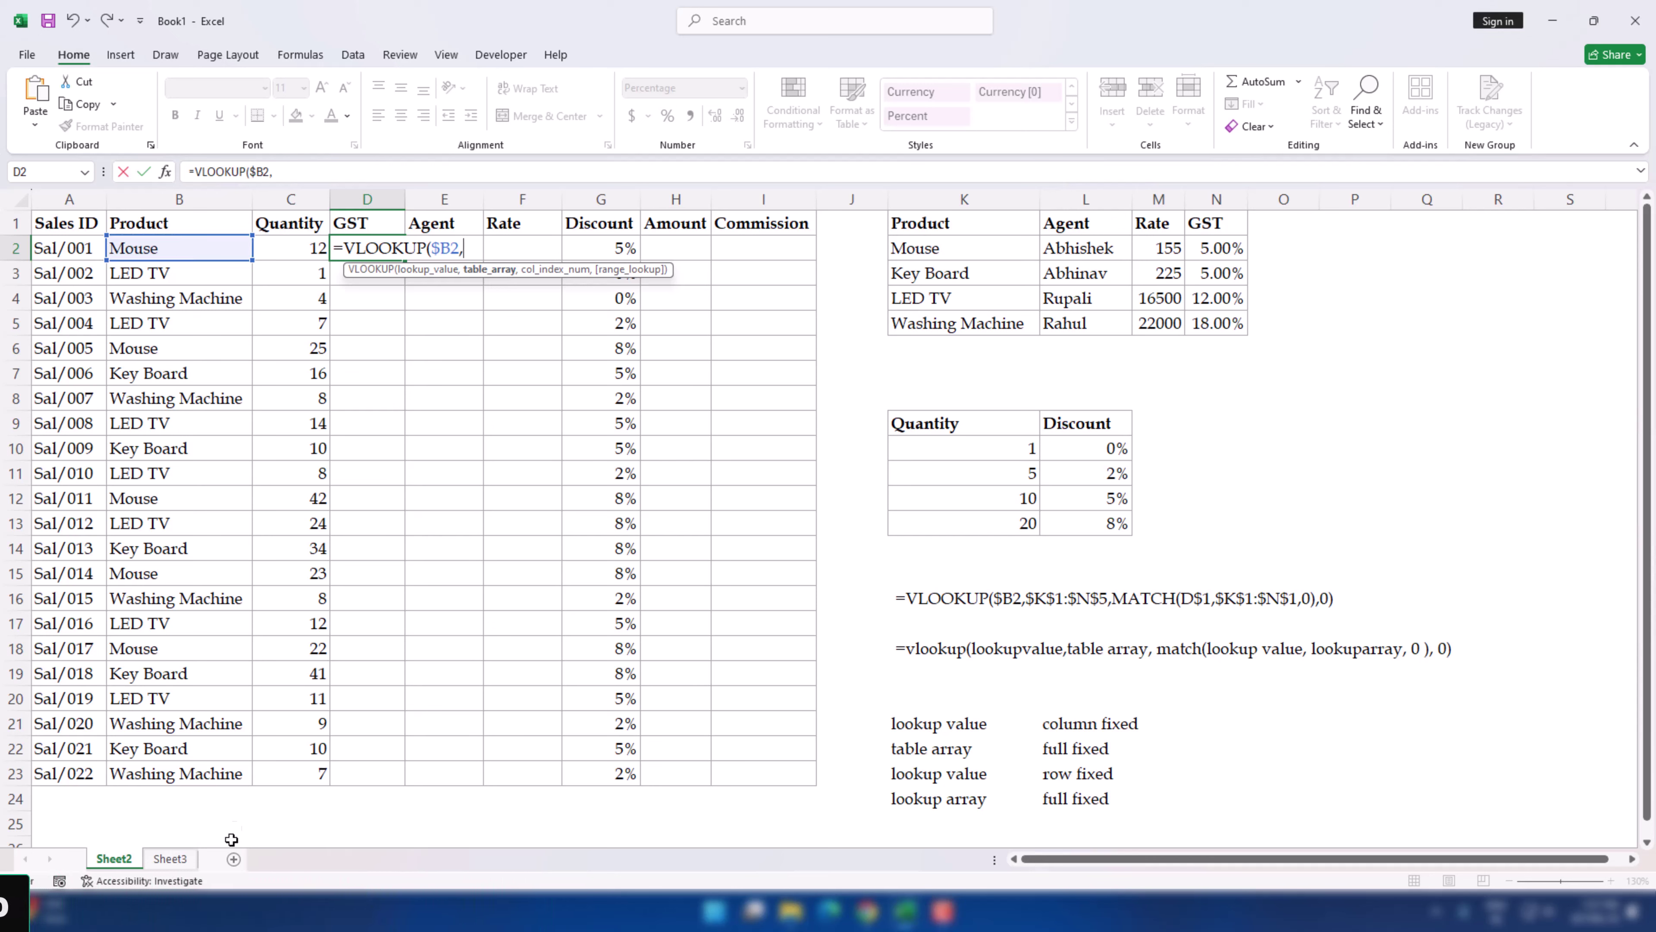
- Set Sheet3!$A$1:$D$5 as VLOOKUP's table array and nest a MATCH for the column index with Sheet2!D$1 as lookup value
left_click(193, 860)
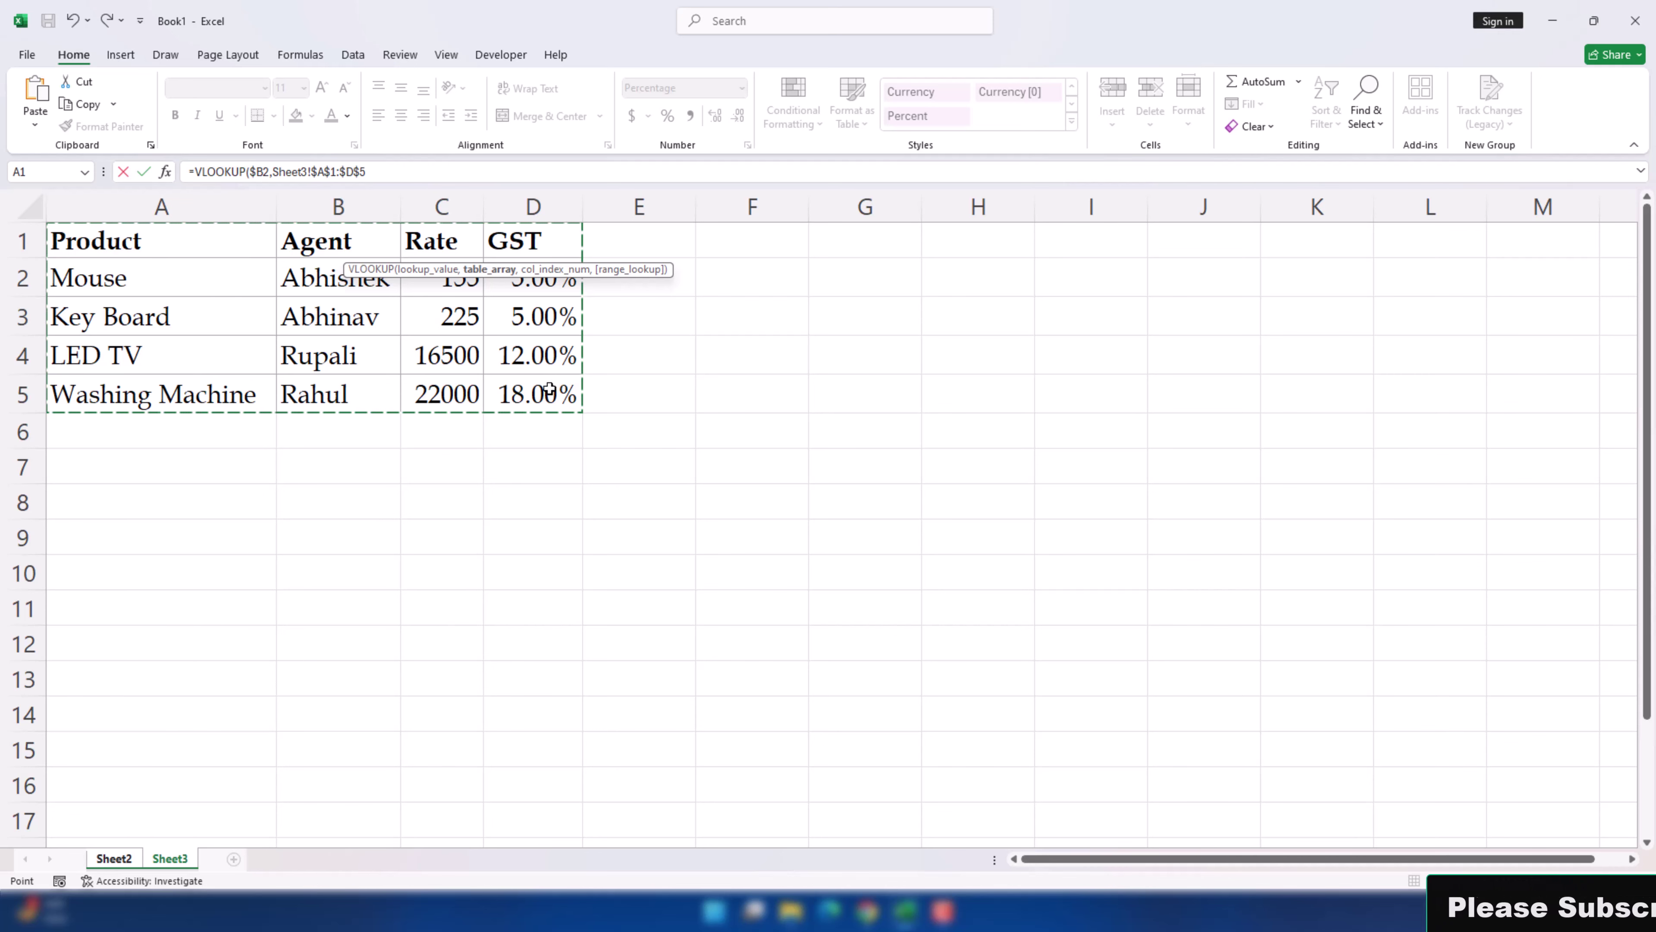
type(",")
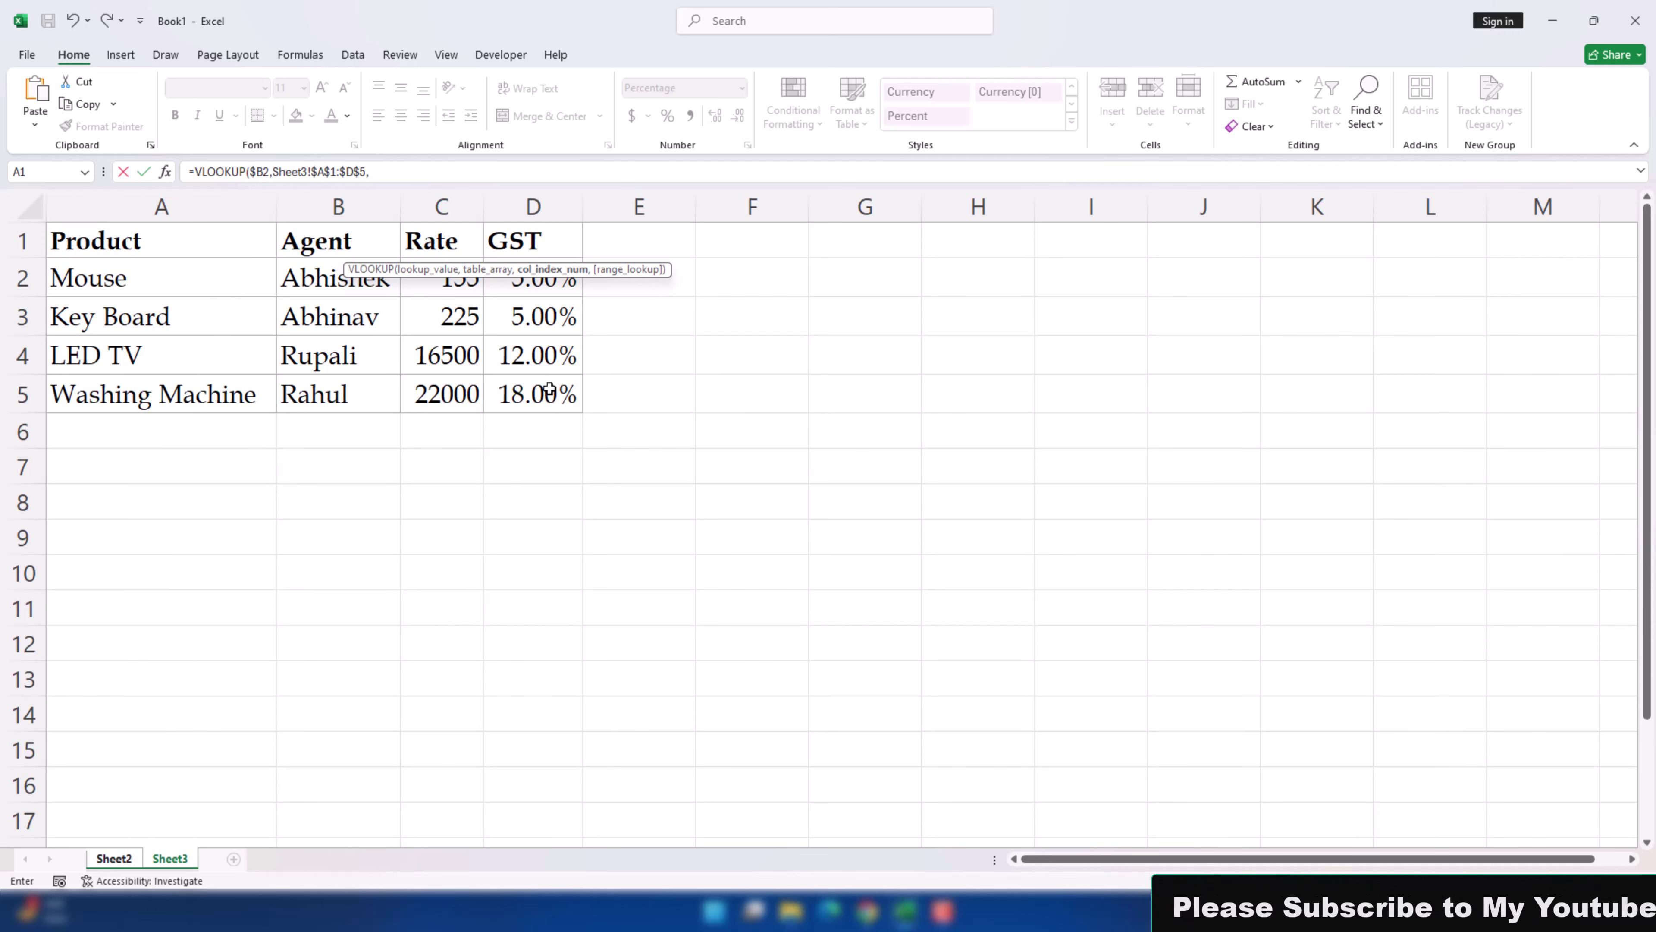
type("mat")
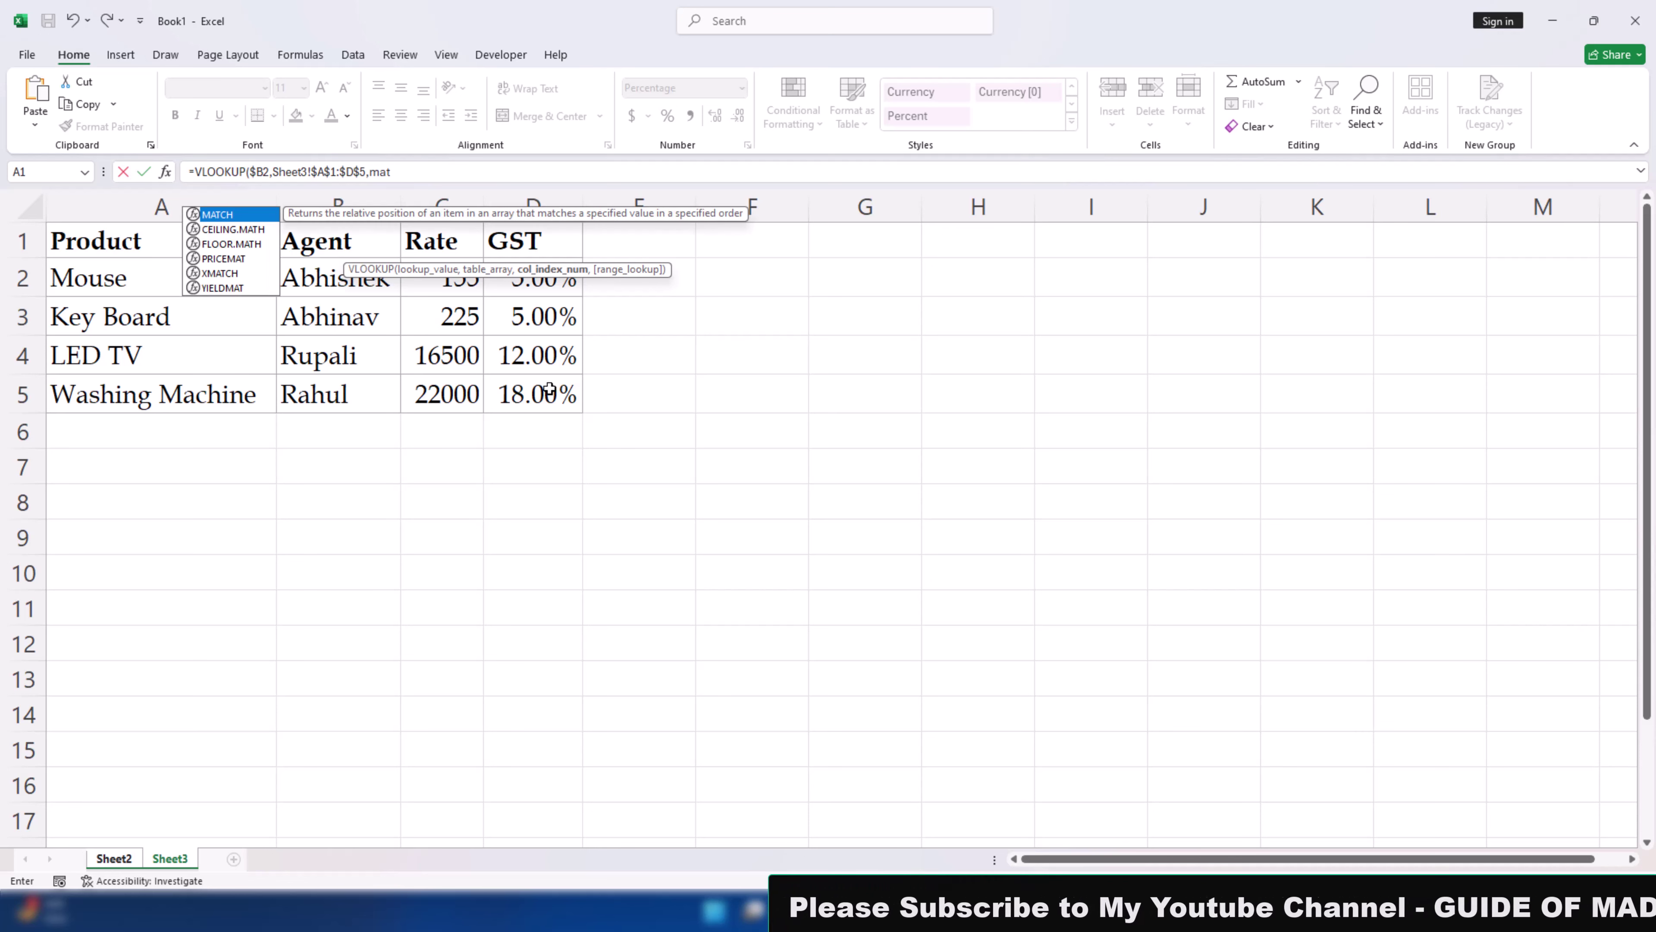
key("Tab")
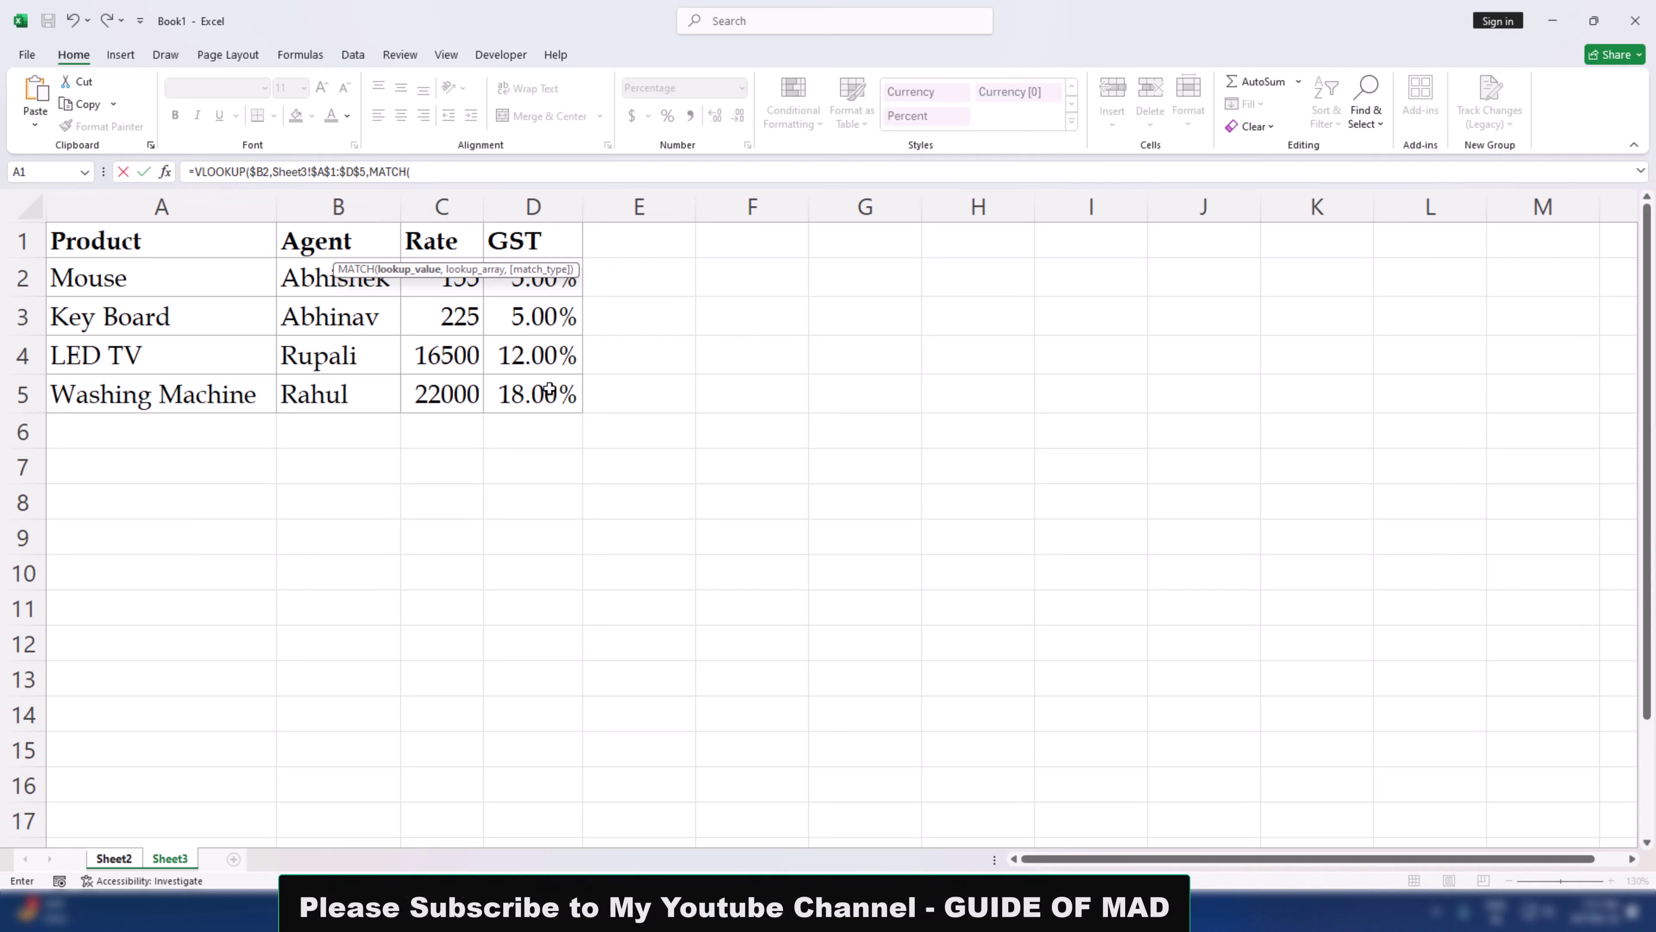
left_click(116, 859)
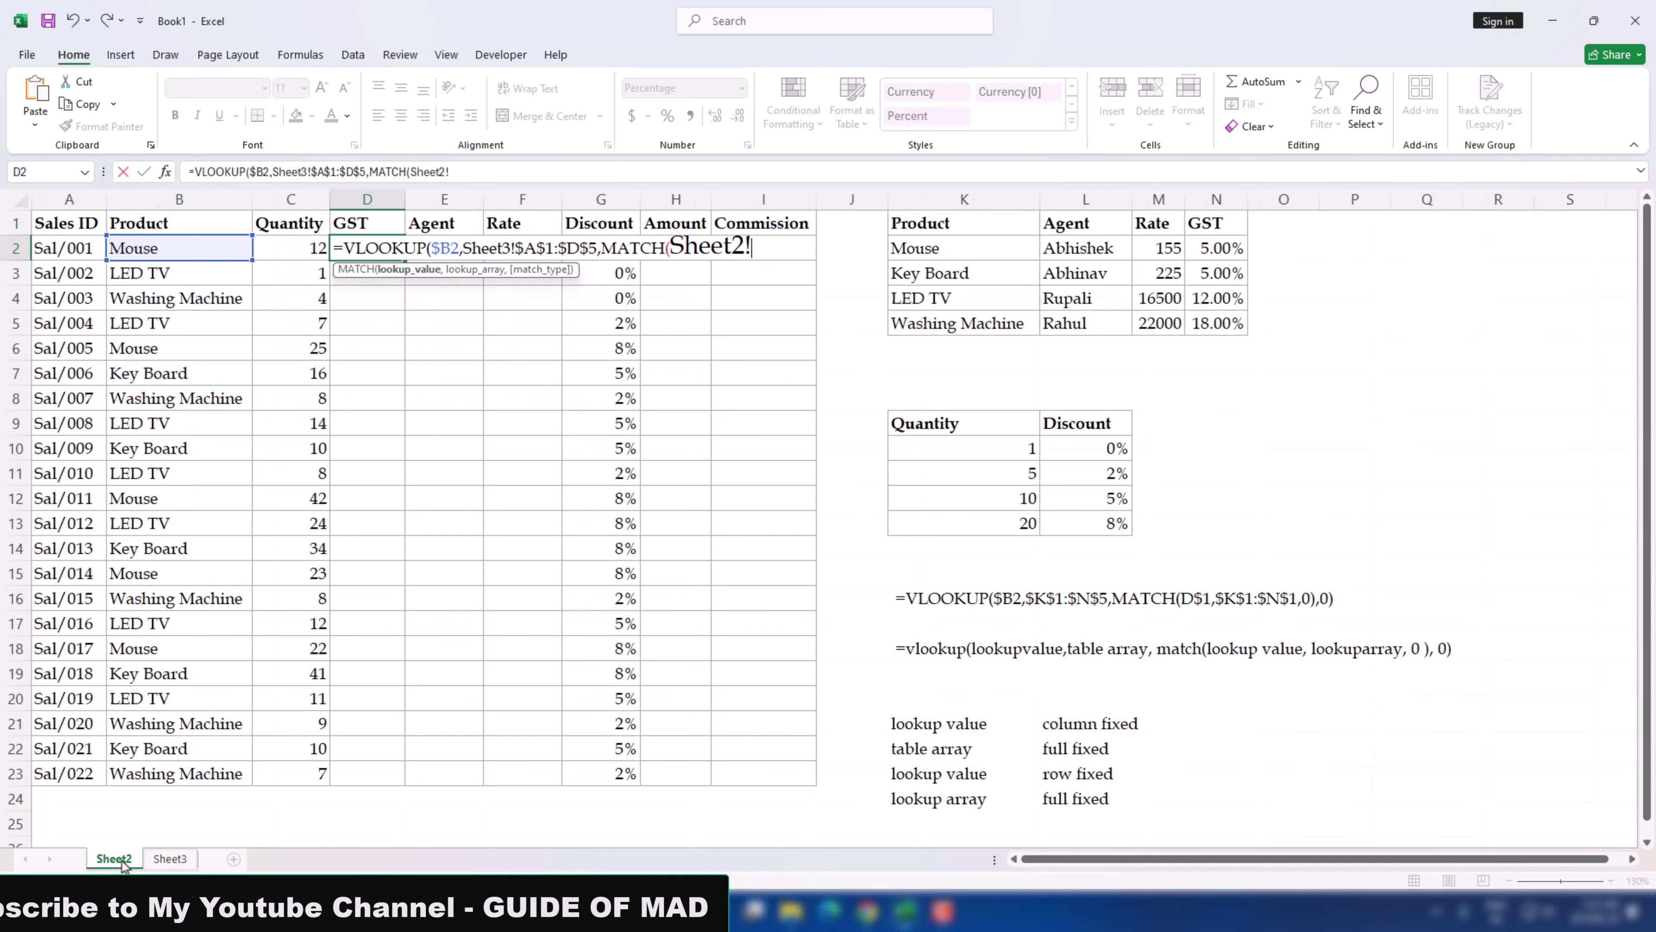
left_click(368, 224)
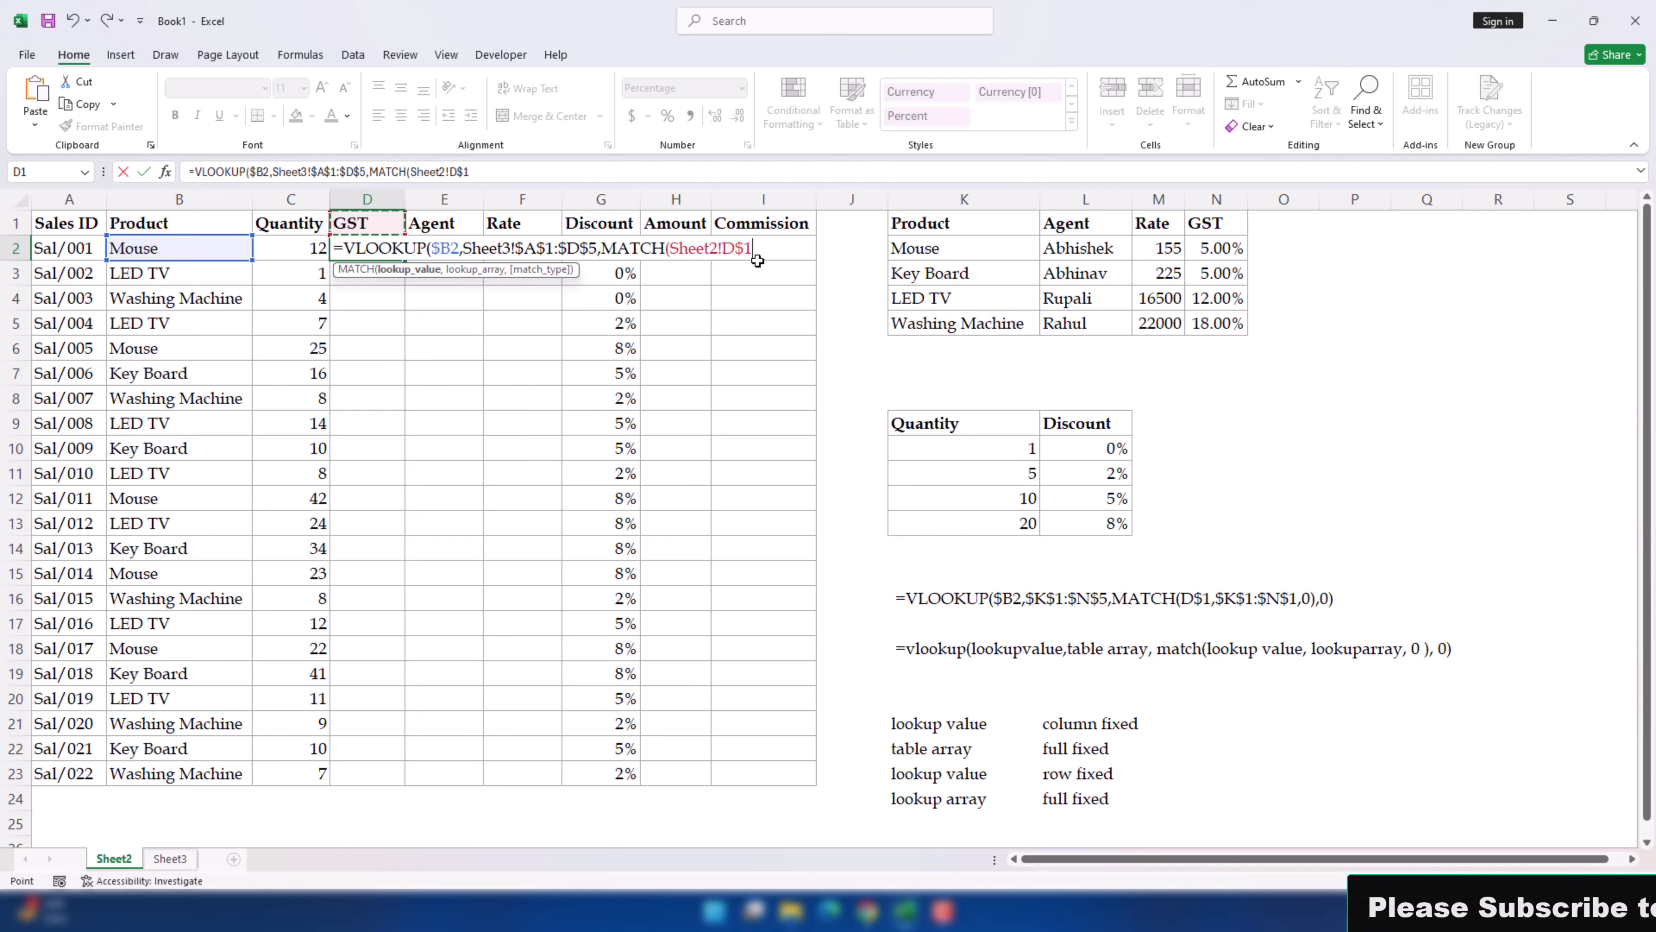
type(",")
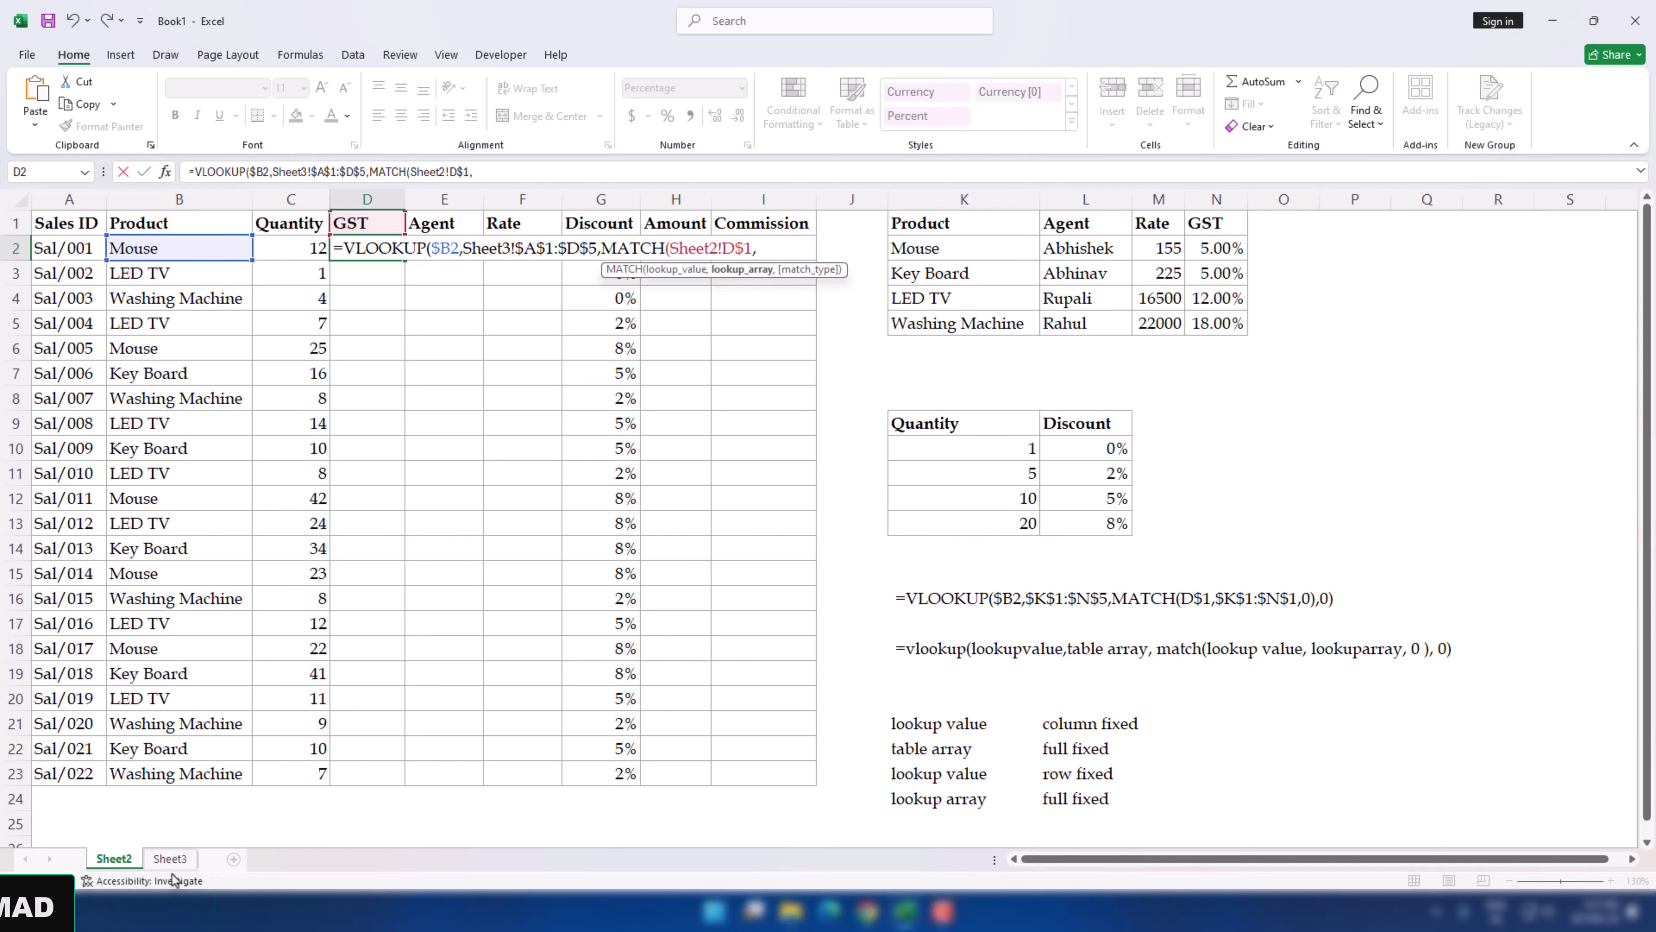
- Complete MATCH with lookup array Sheet3!$A$1:$D$1 and match type 0, set VLOOKUP's range lookup to 0, and enter the formula
left_click(173, 860)
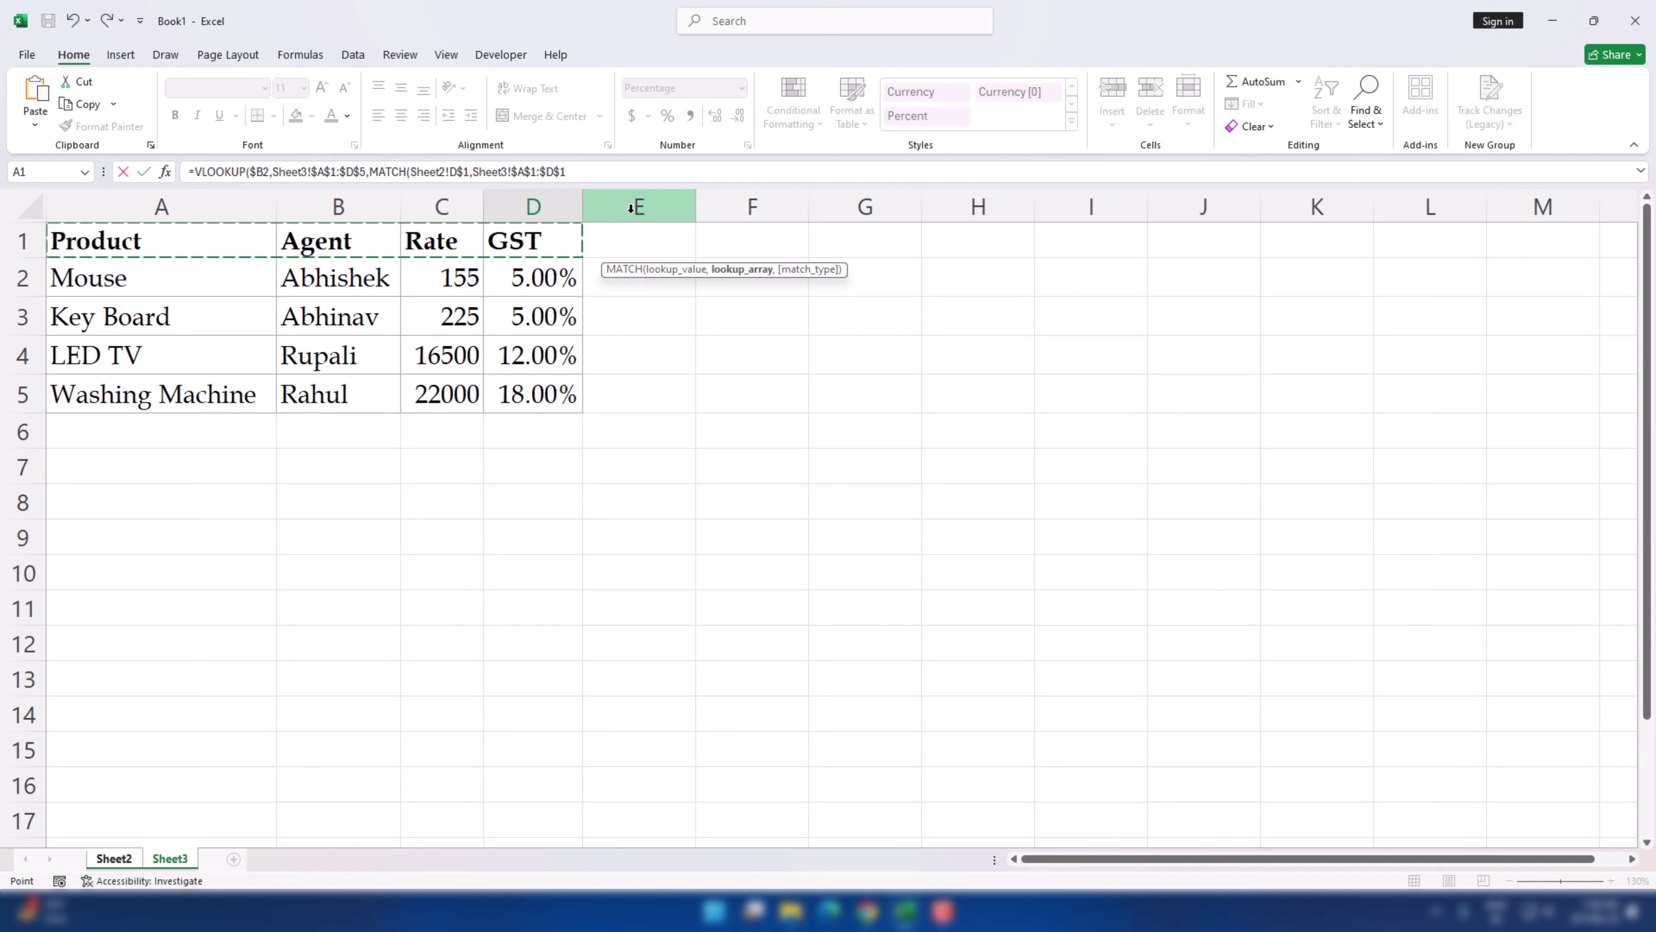
type(",")
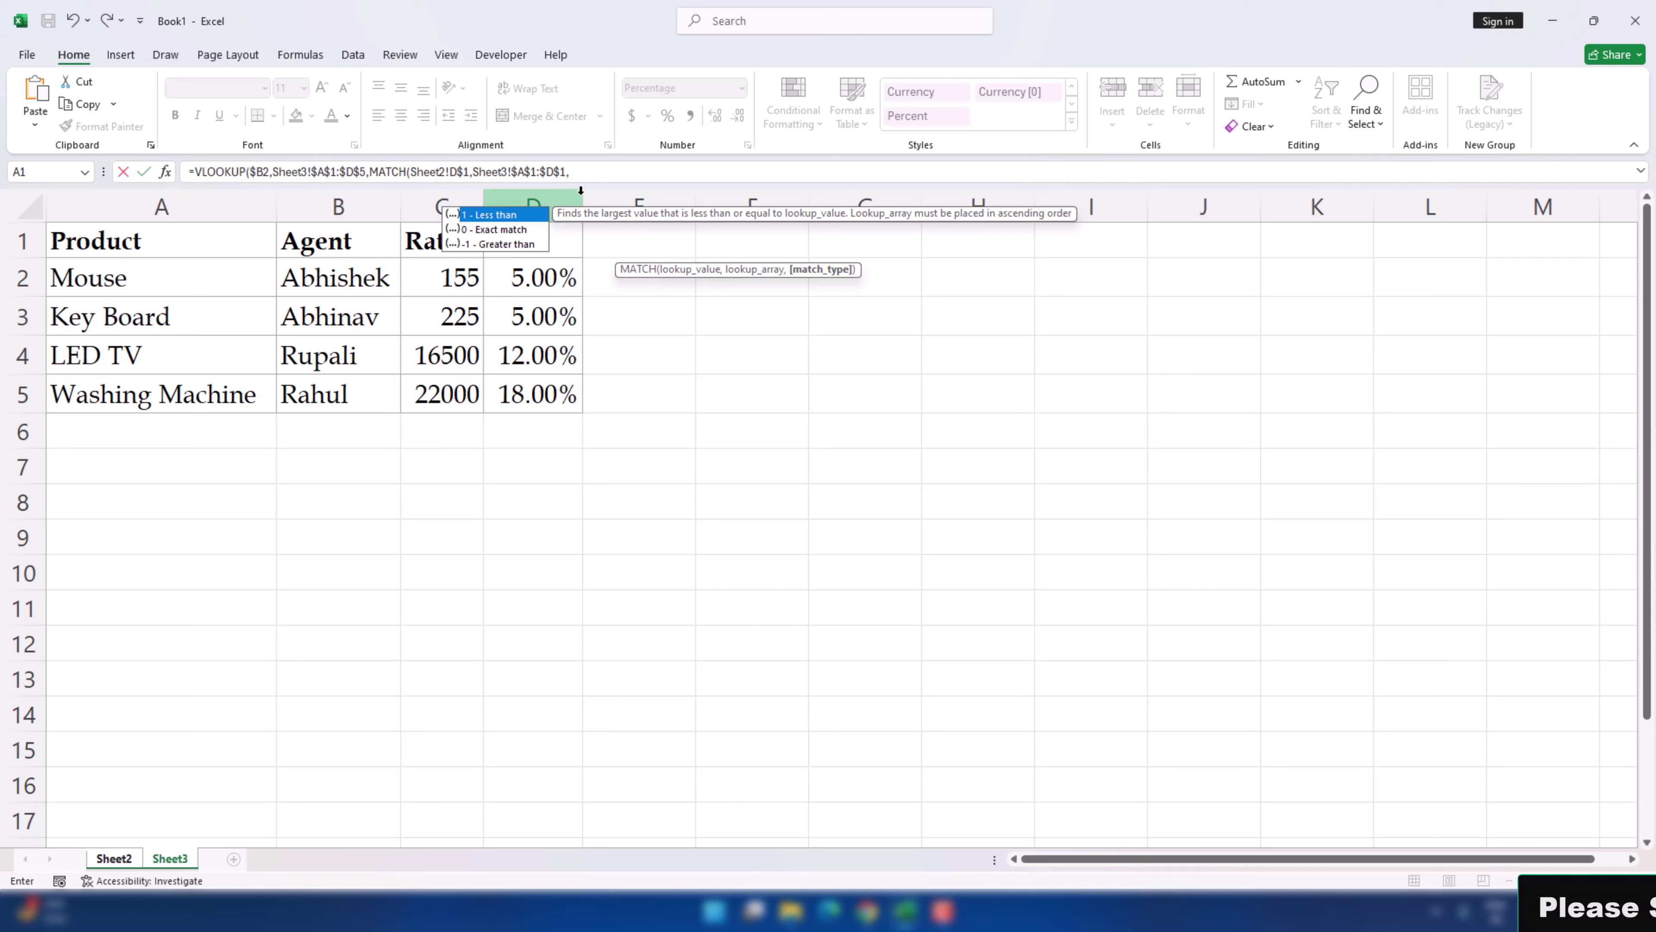
type("0")
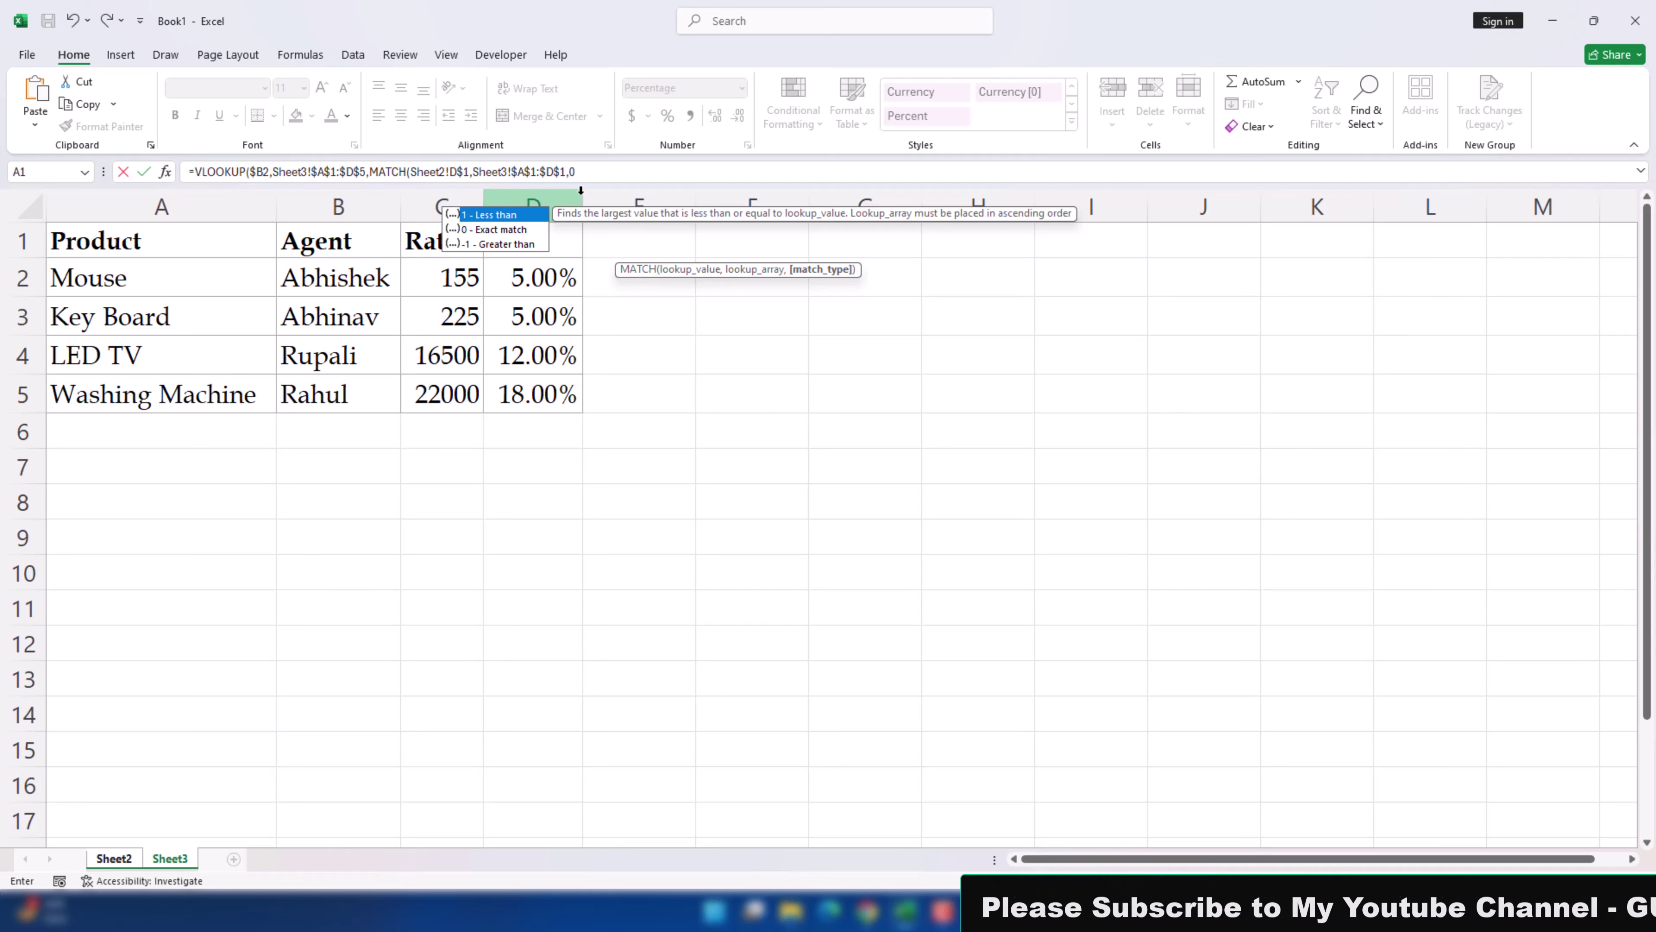
type("),")
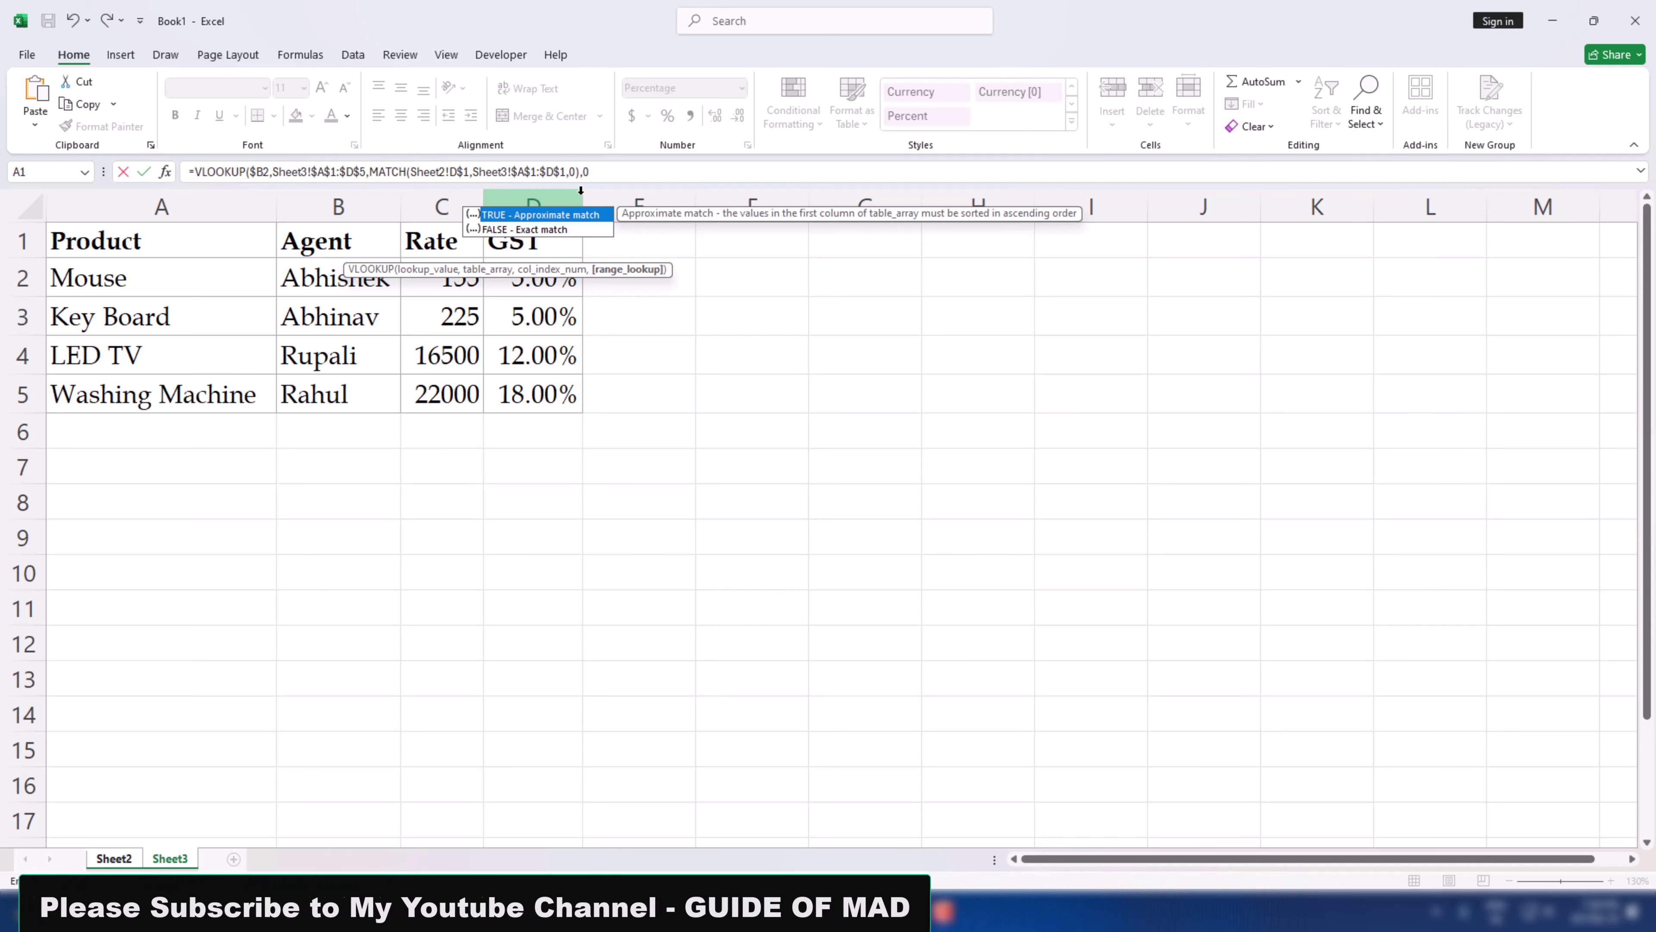
type("0)")
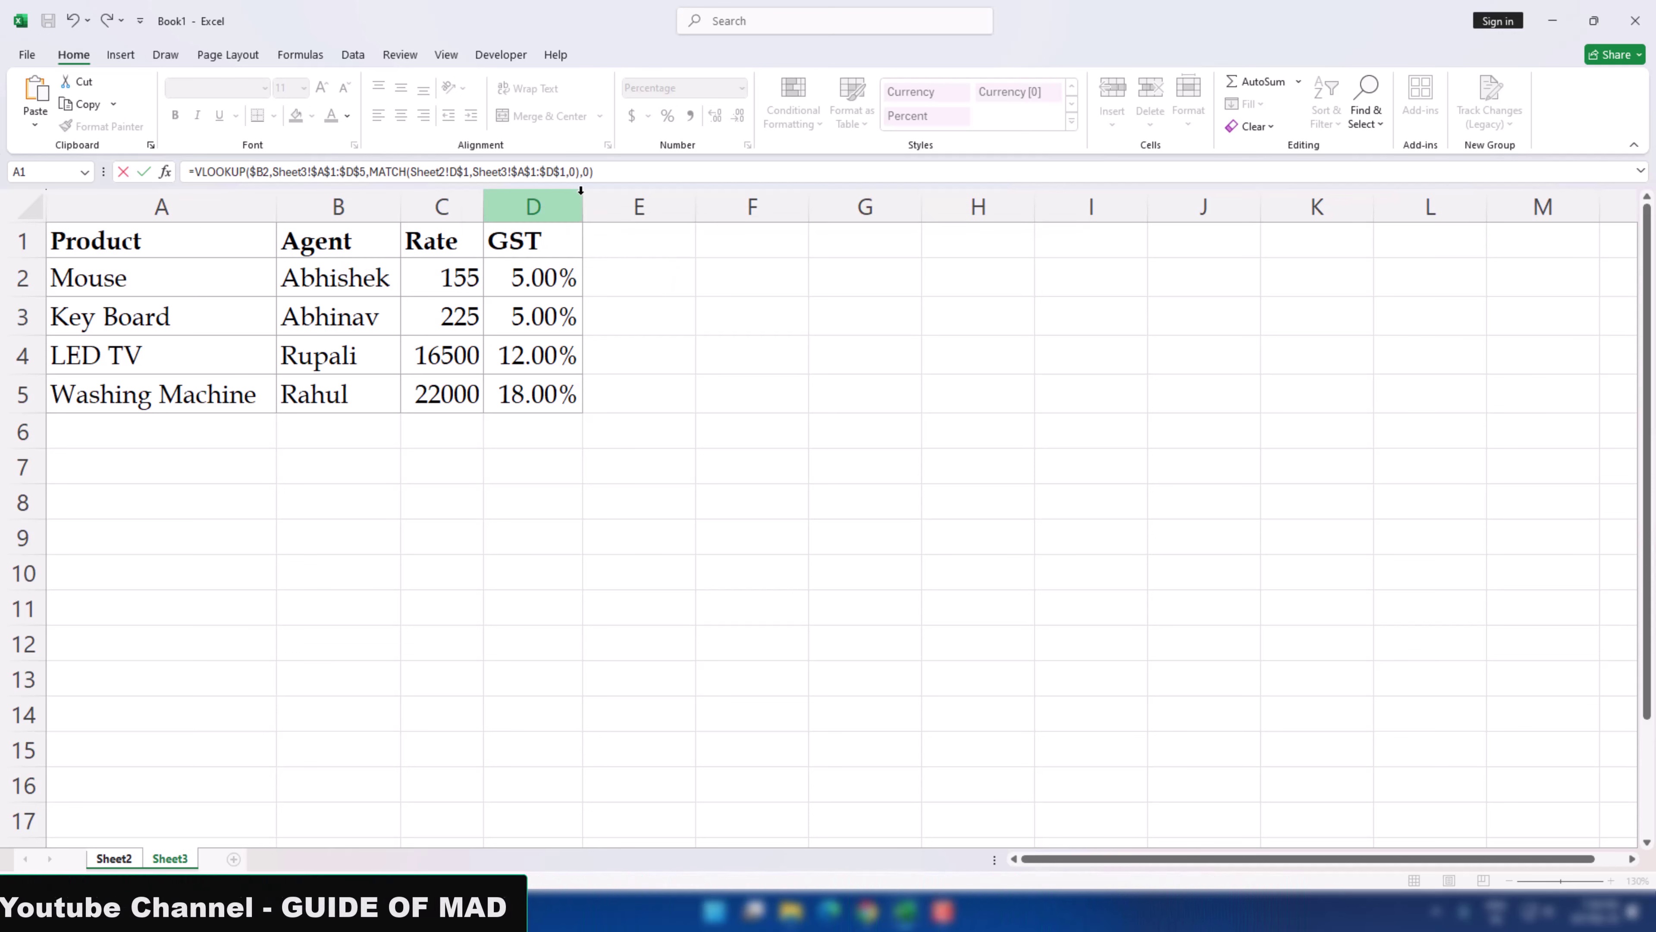
key("Return")
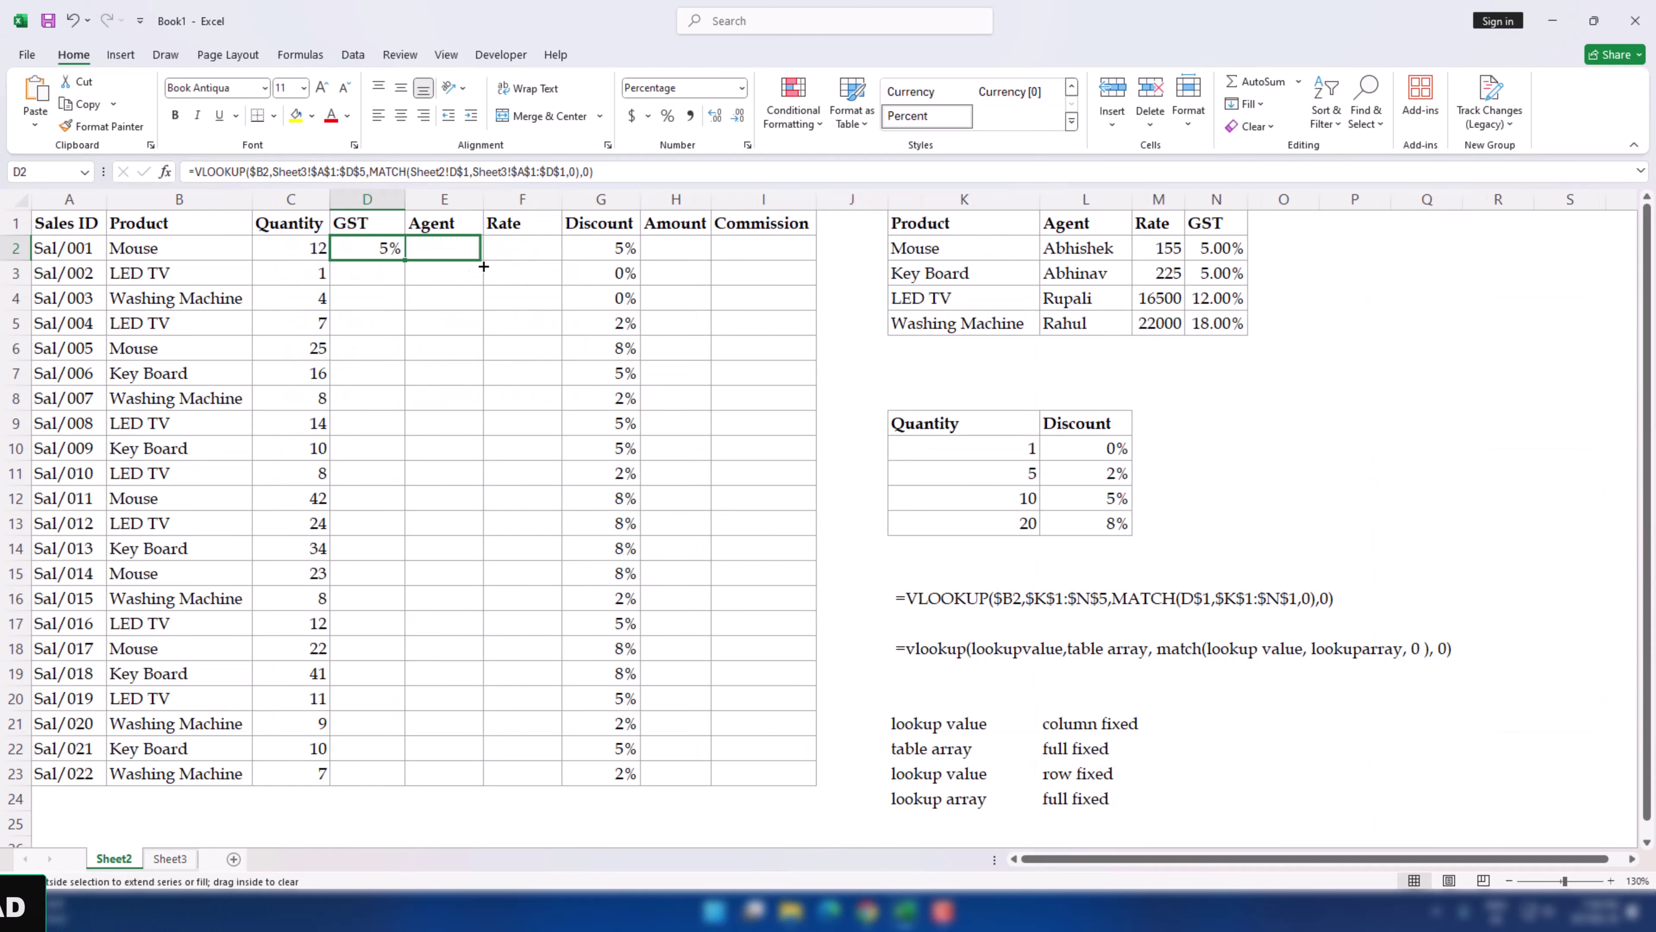
- Fill D2's formula across to F2 and down through row 23, and set the Rate values in F2:F23 to General format
left_click_drag(536, 266, 545, 268)
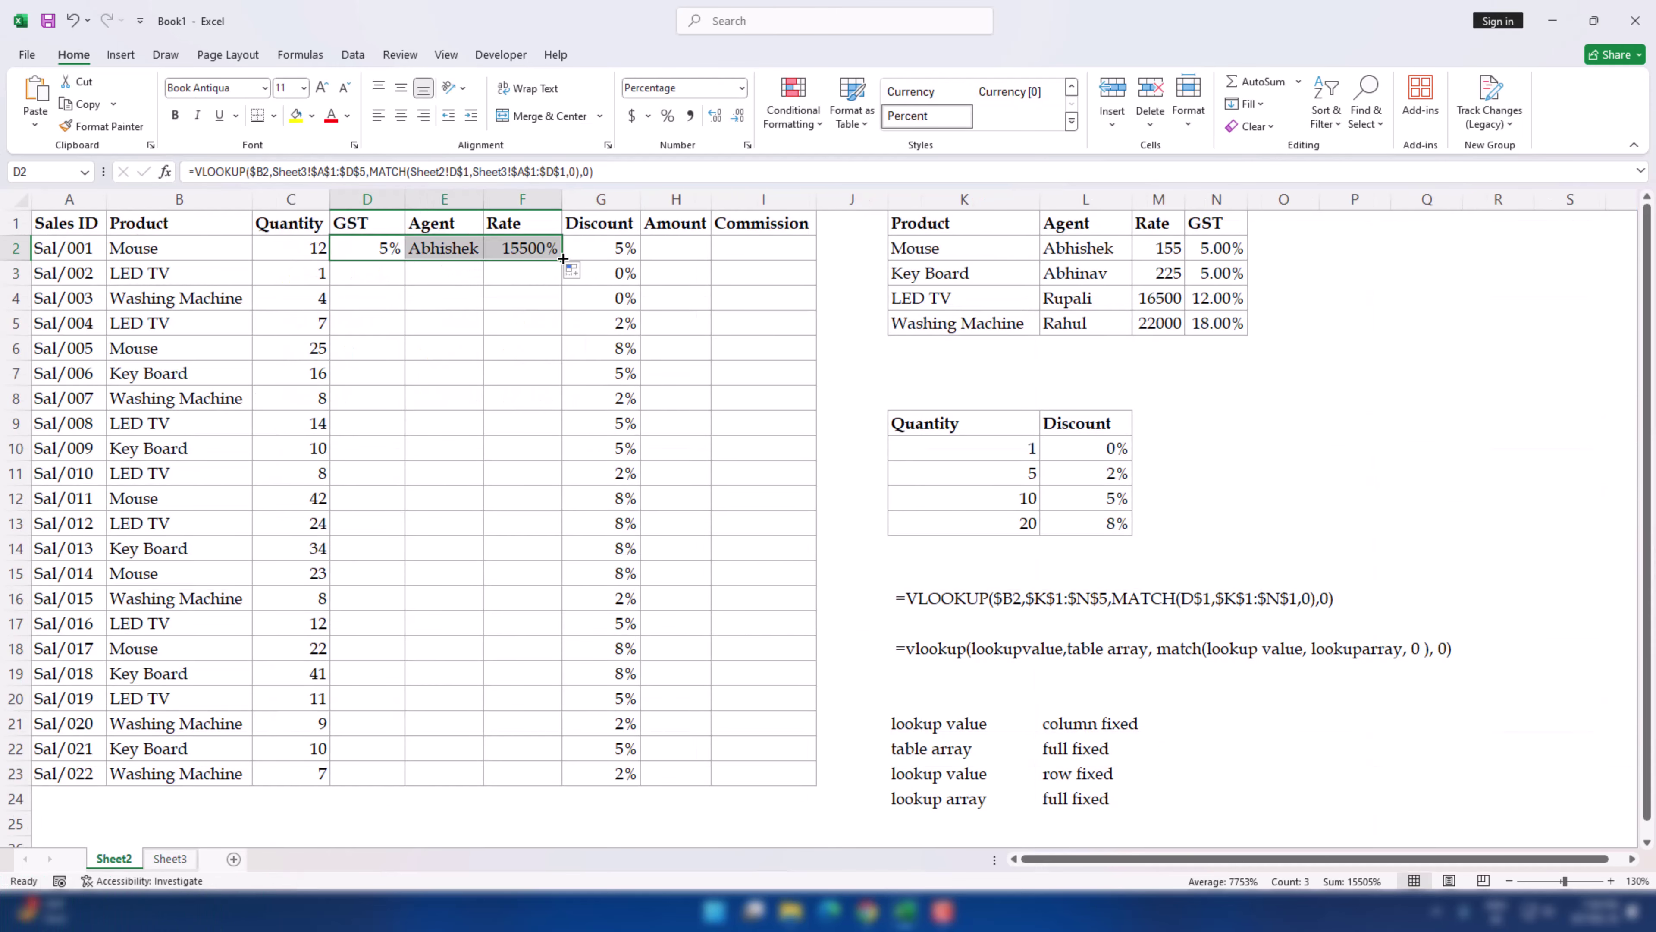
double_click(563, 258)
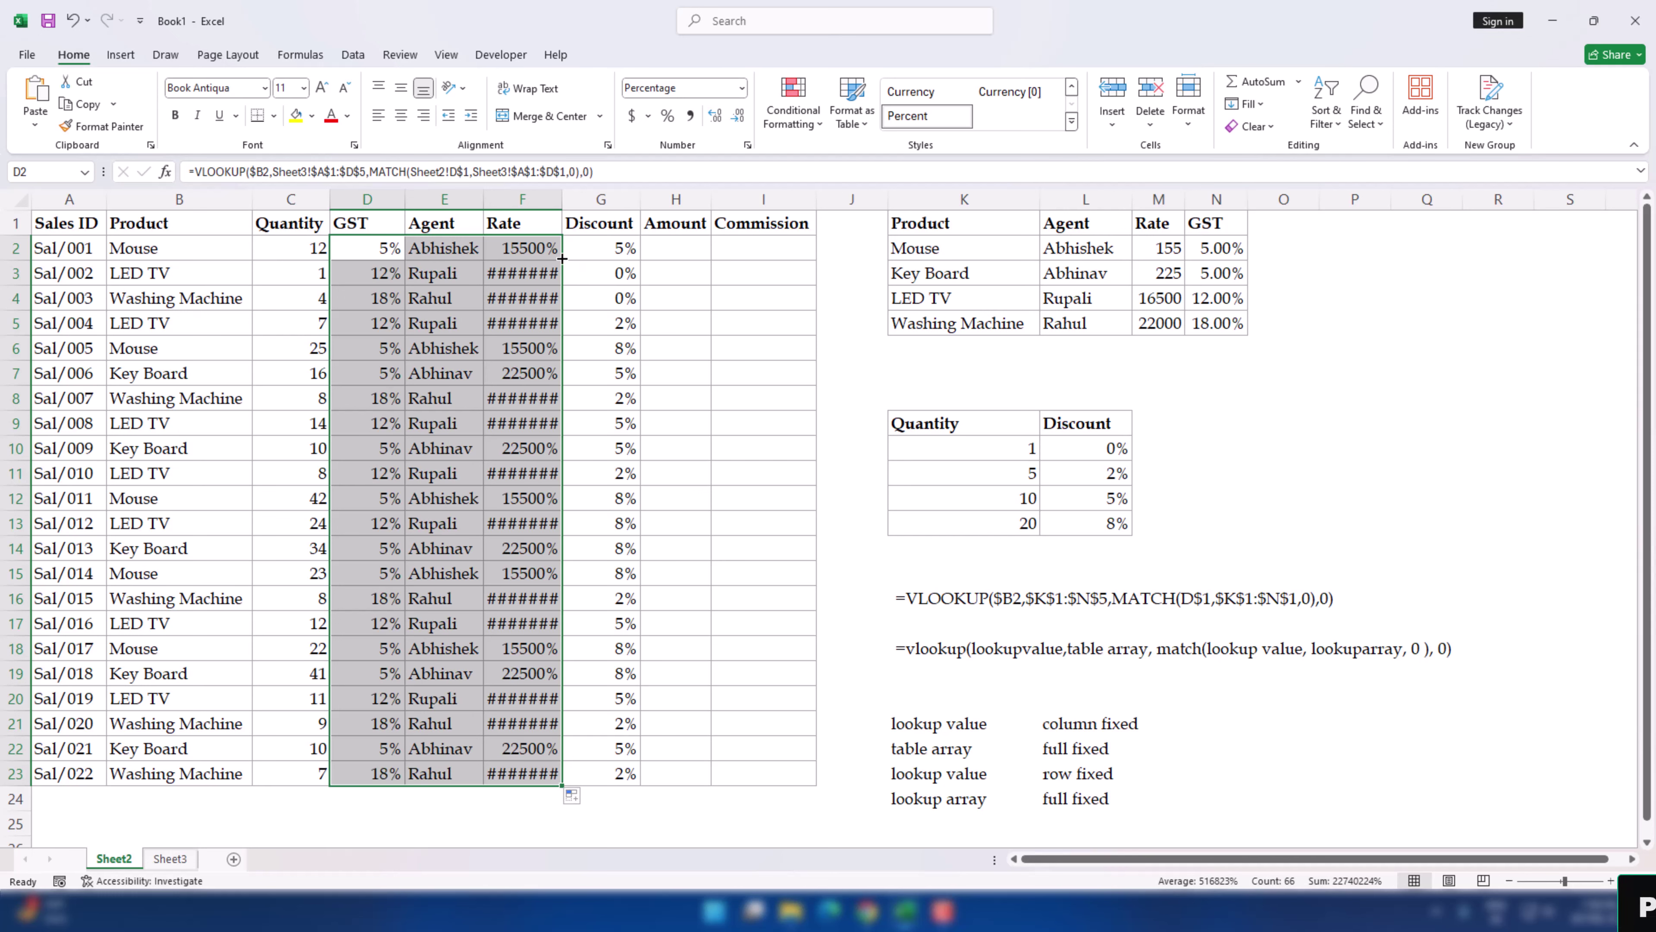
left_click_drag(551, 257, 537, 250)
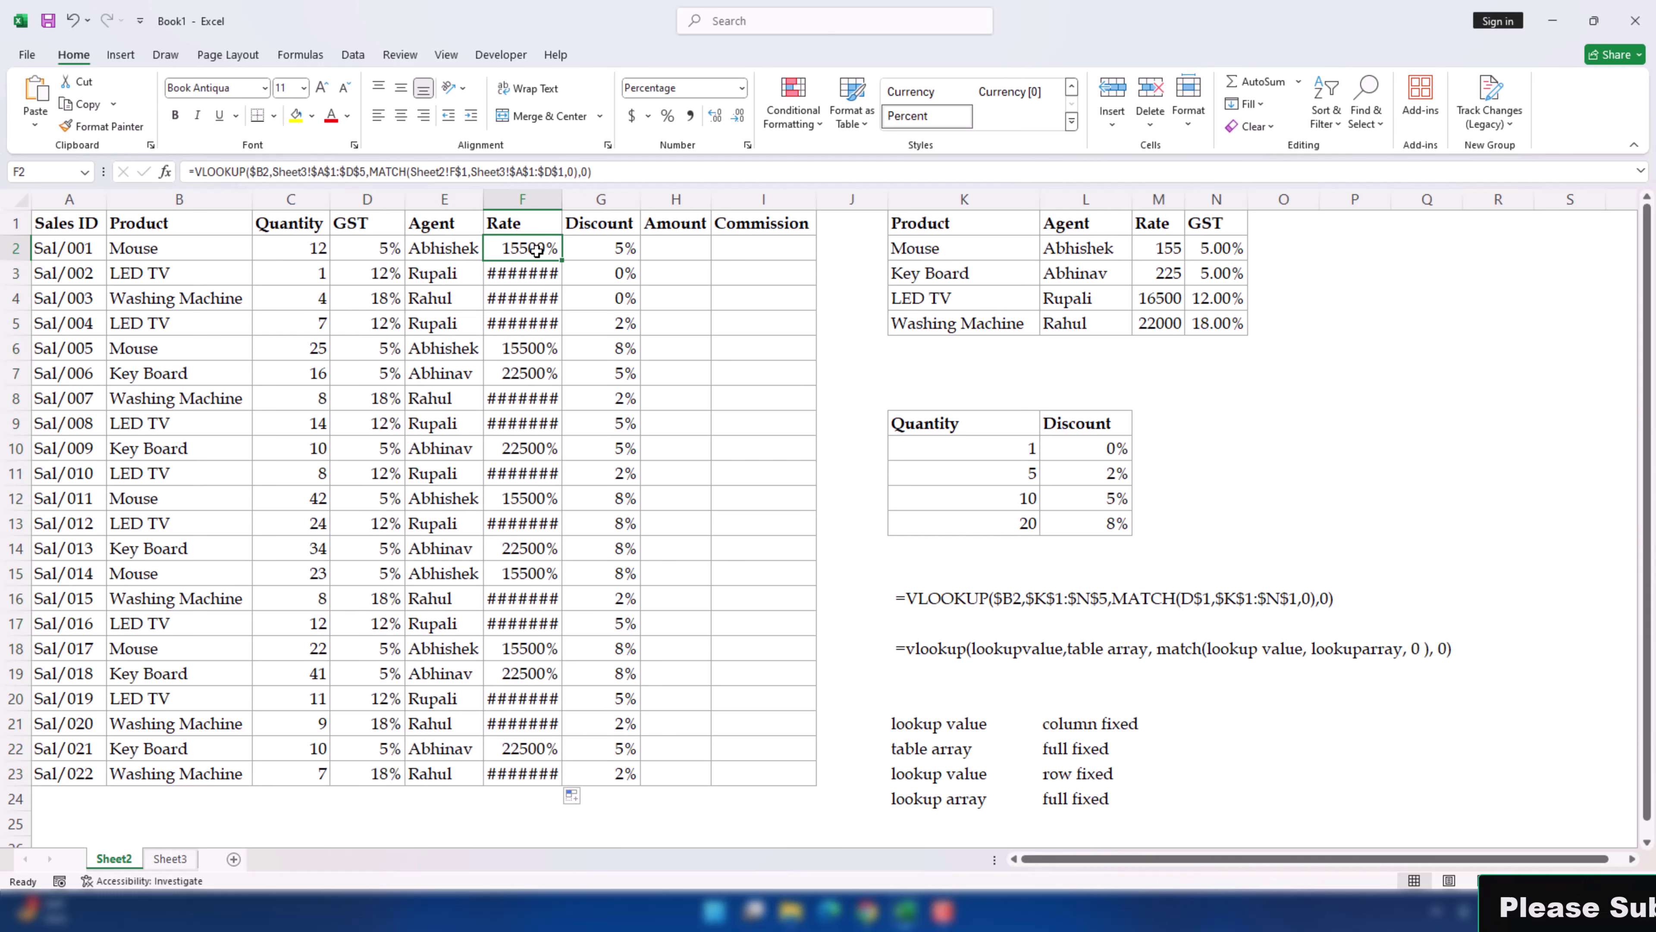
key("ctrl+shift+Down")
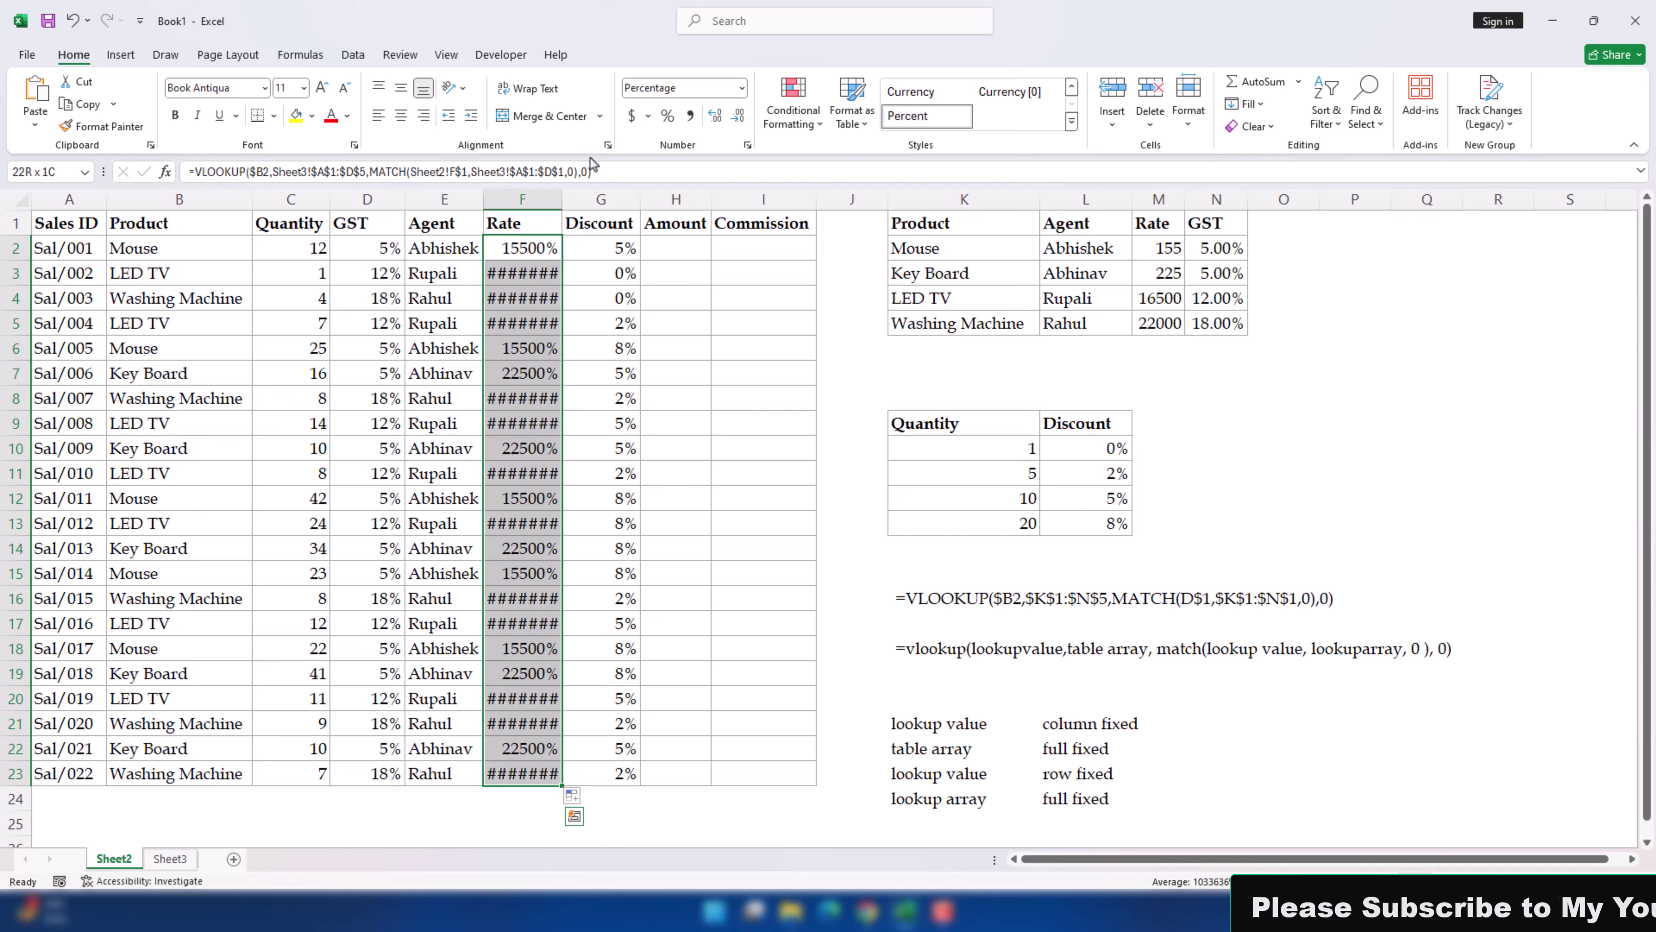
left_click(743, 88)
left_click(718, 116)
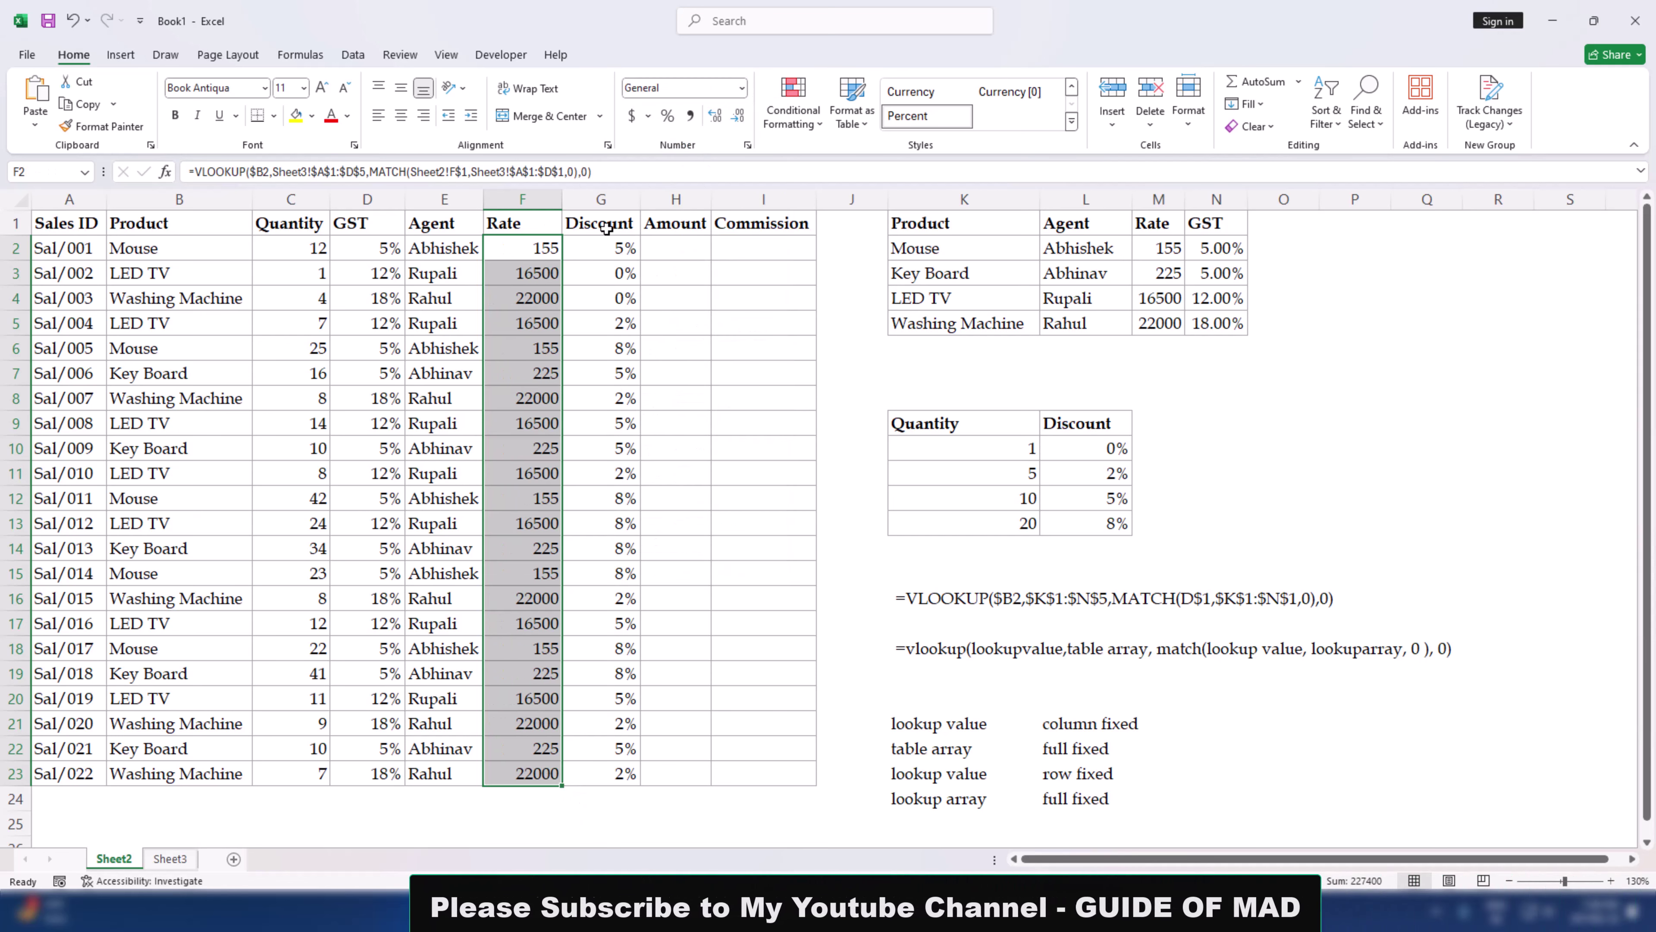
left_click(511, 282)
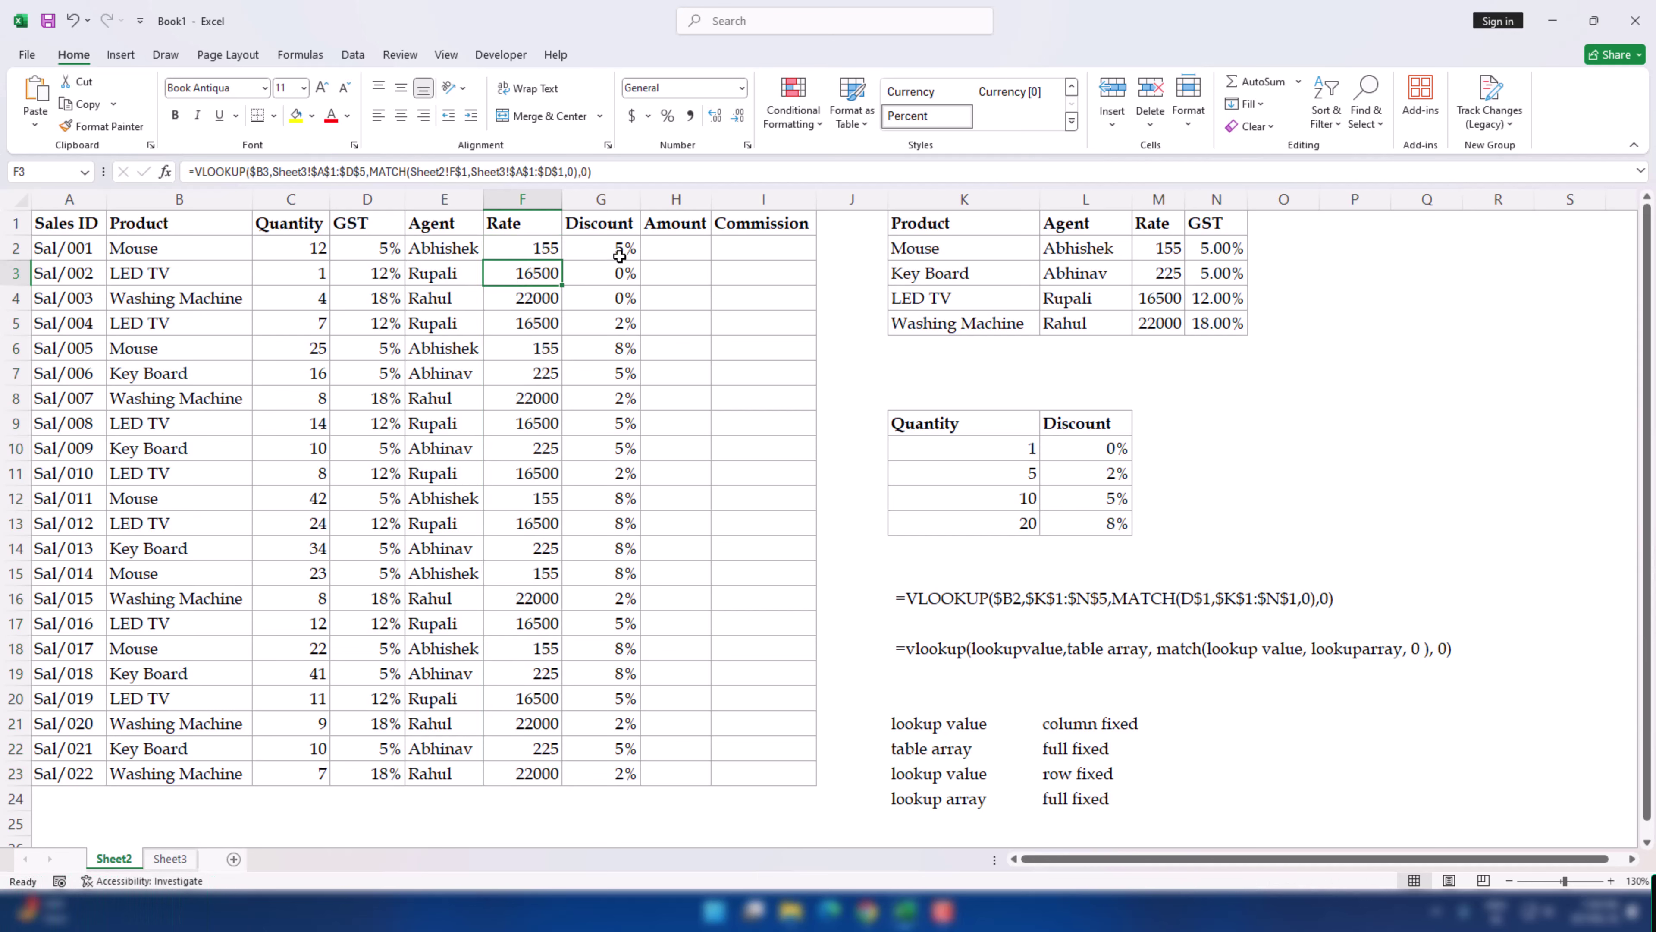